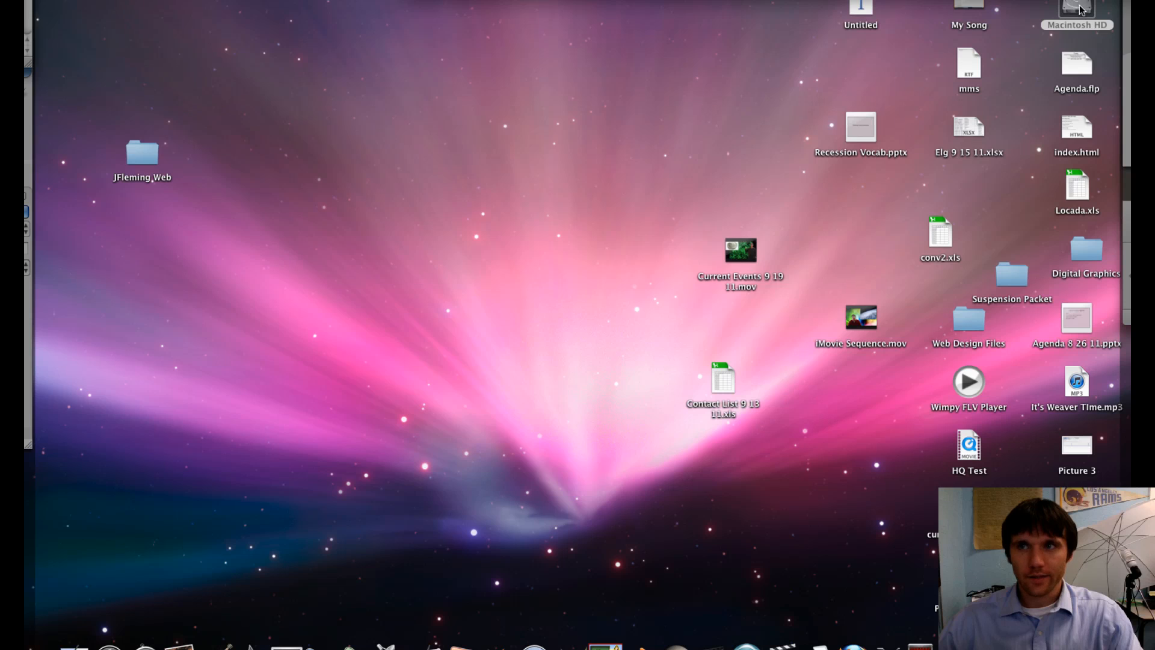
- Open the Photo Booth application from the hard drive's Applications folder
double_click(1077, 8)
double_click(486, 116)
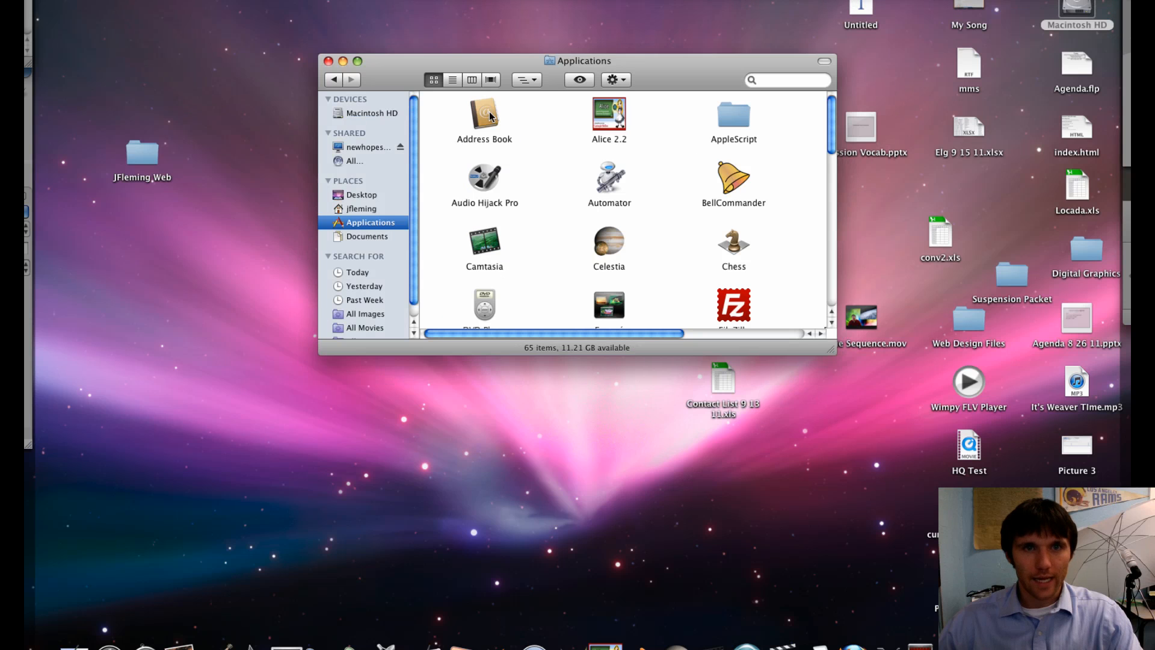
left_click(620, 246)
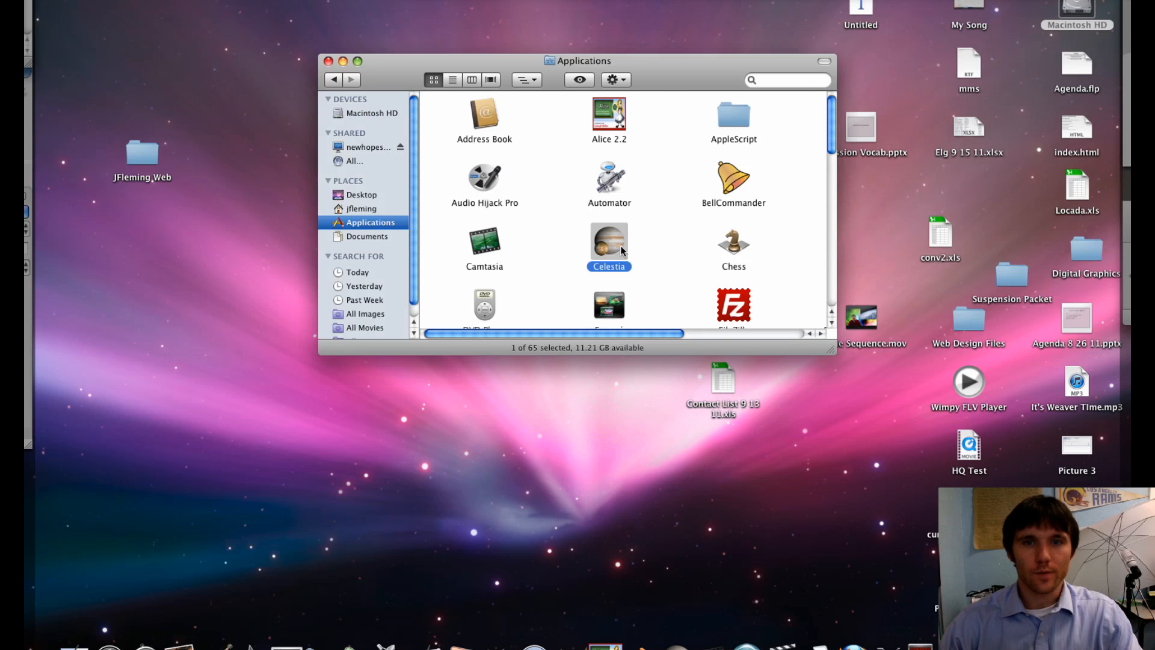
key("p")
double_click(802, 295)
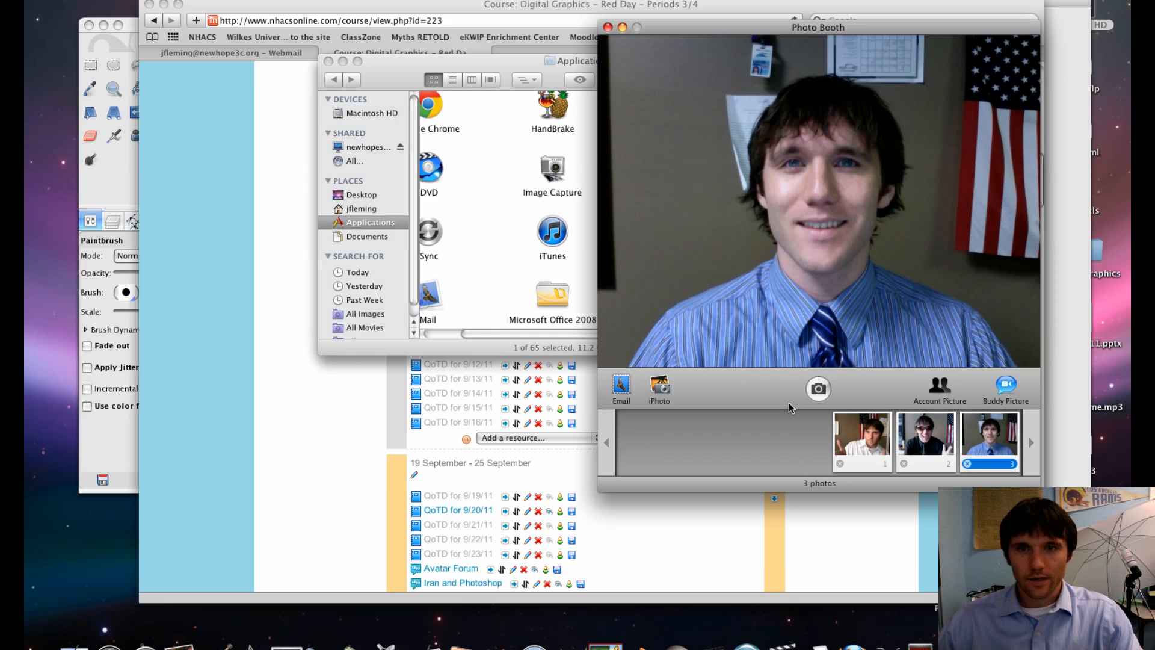
- Take two new webcam photos in Photo Booth
left_click(823, 395)
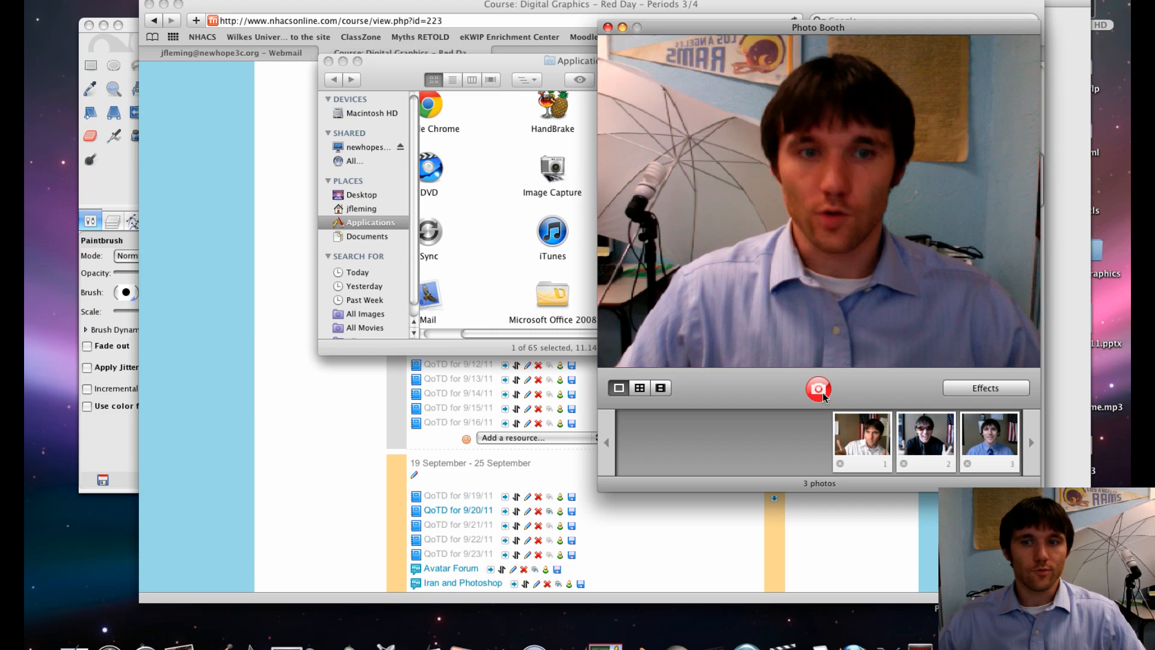
left_click(819, 389)
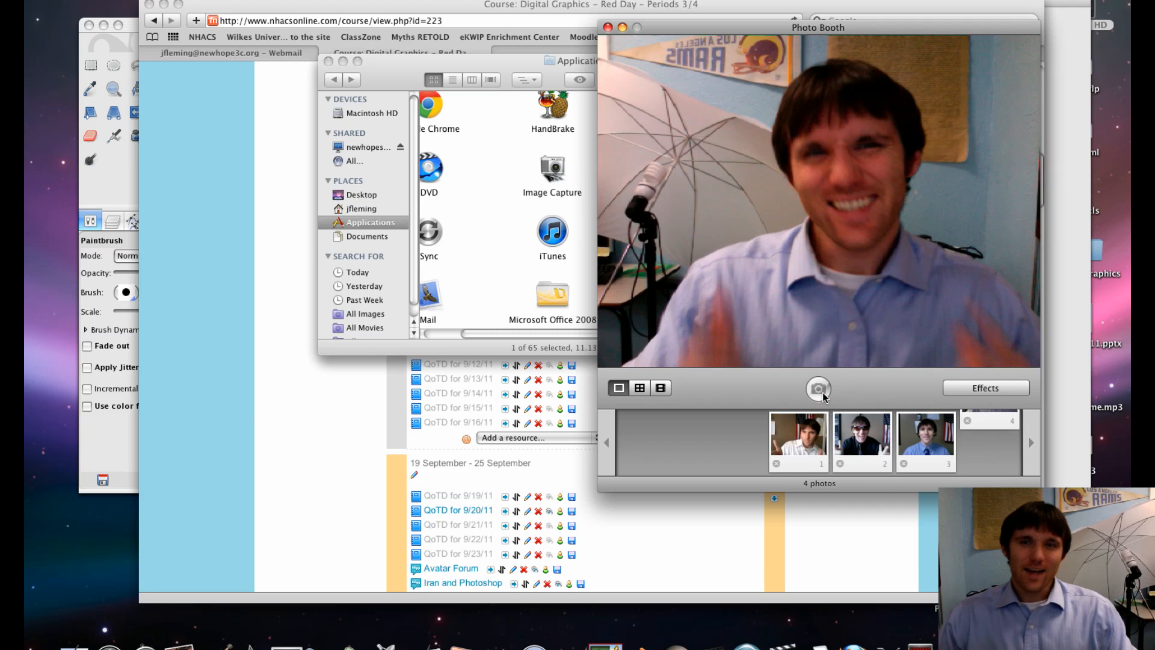
left_click(819, 388)
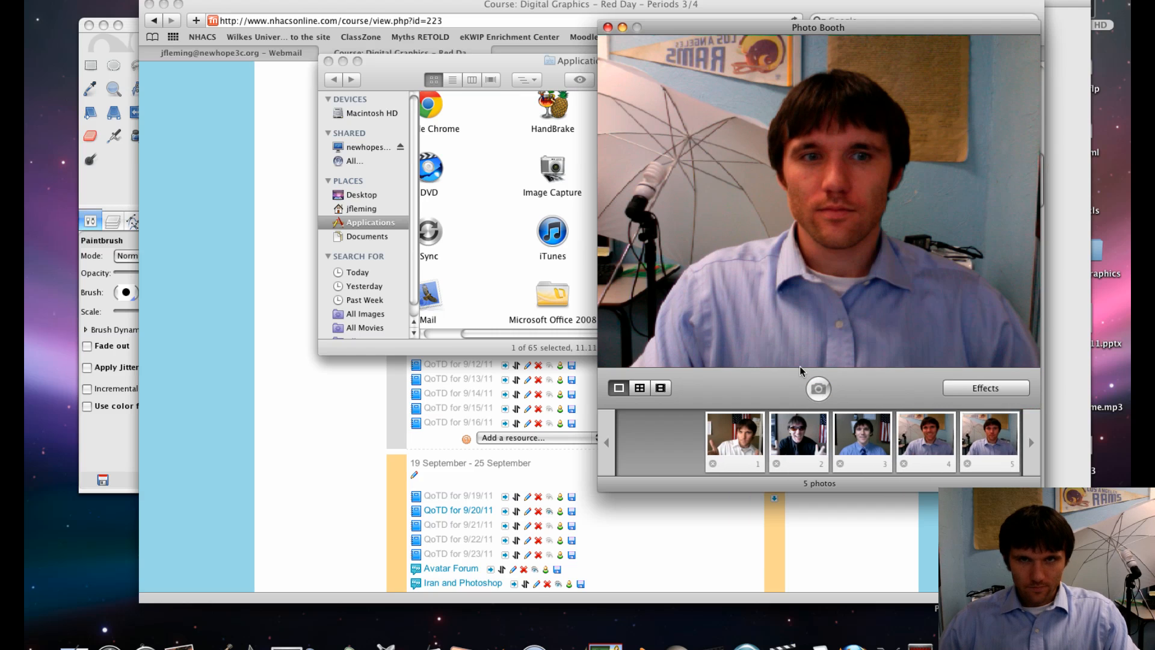
- Select the second photo, the one with sunglasses, in the photo strip
left_click(986, 429)
left_click(796, 449)
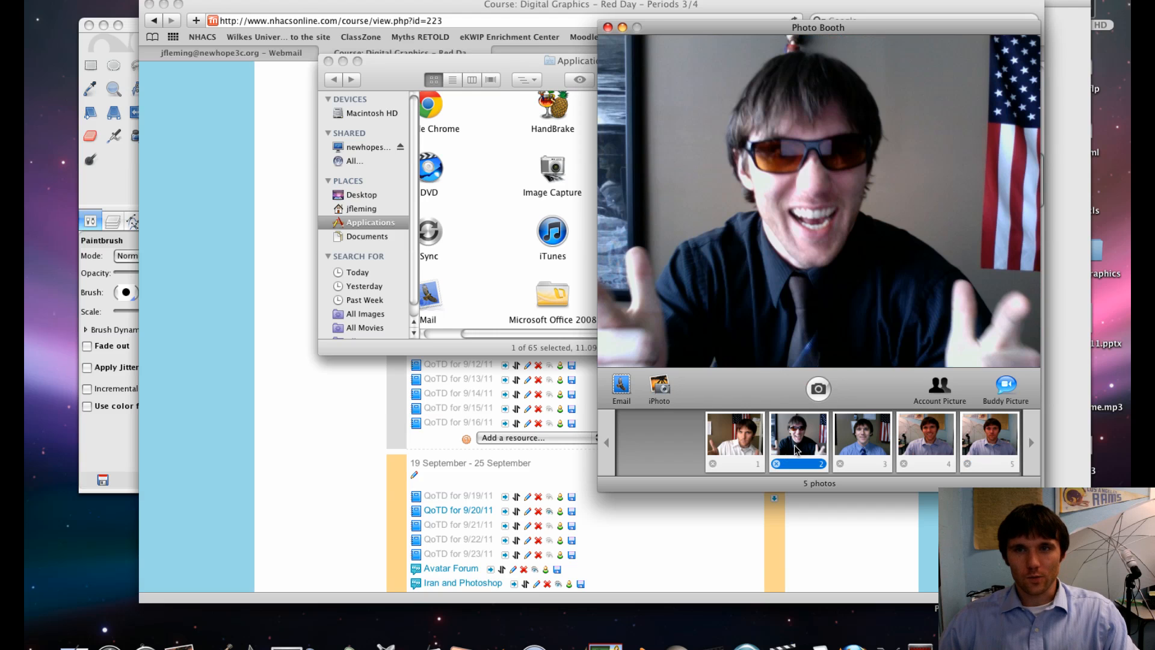
left_click(740, 447)
left_click(792, 444)
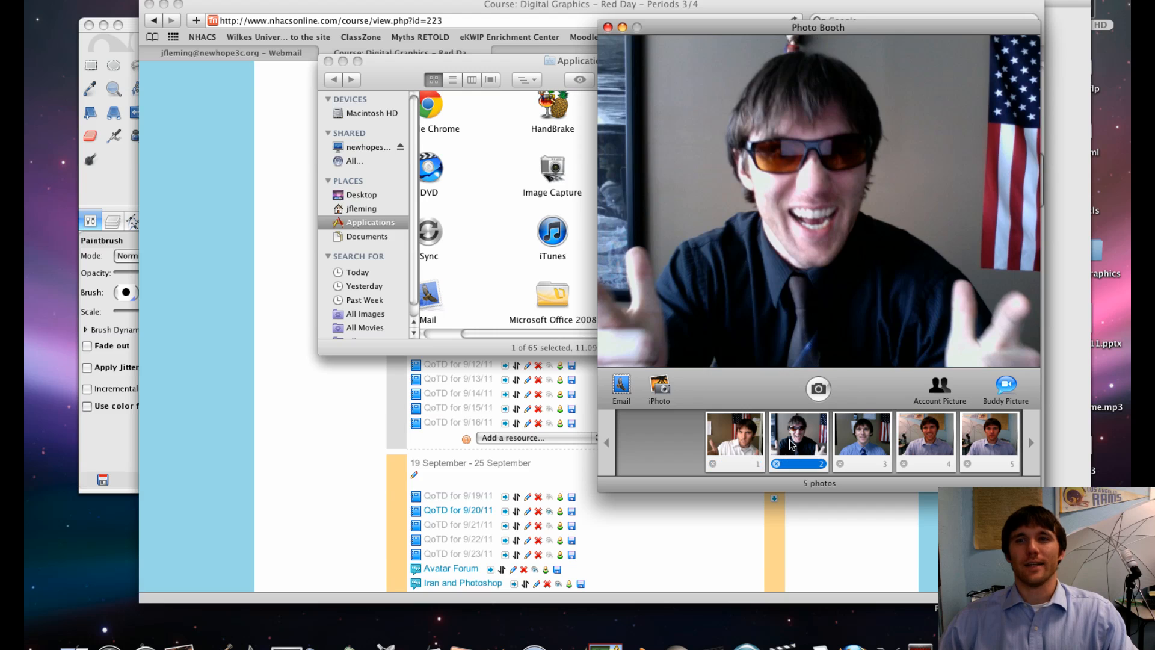
- Move the Photo Booth window aside and close the Applications folder window
left_click_drag(785, 26, 554, 24)
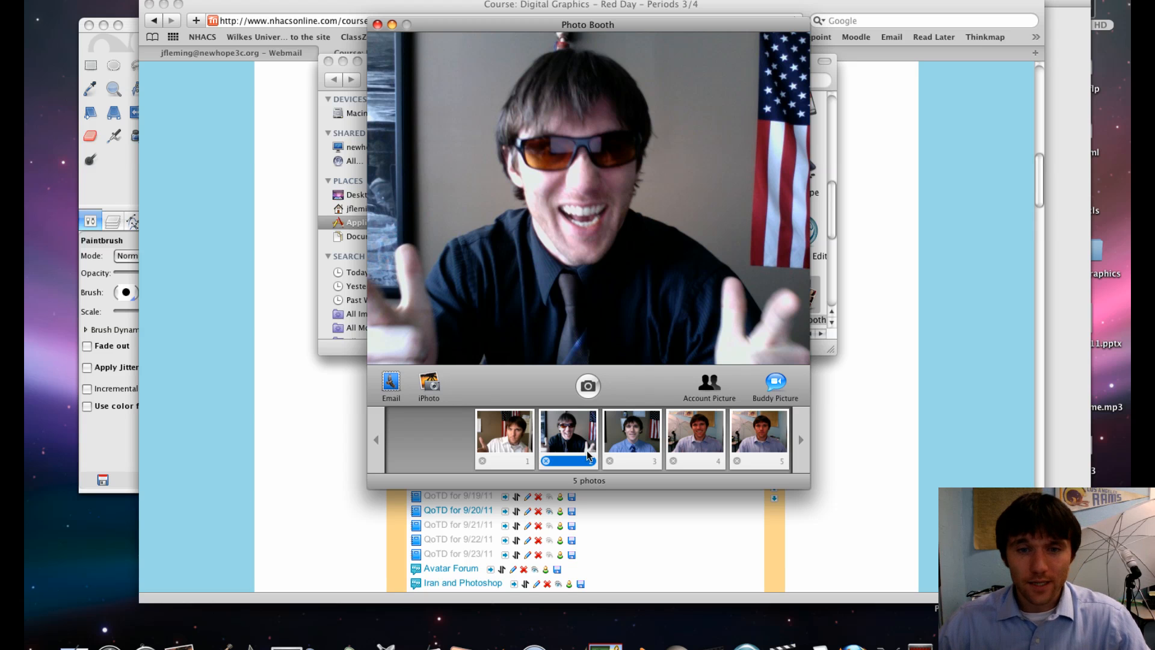
left_click(367, 1)
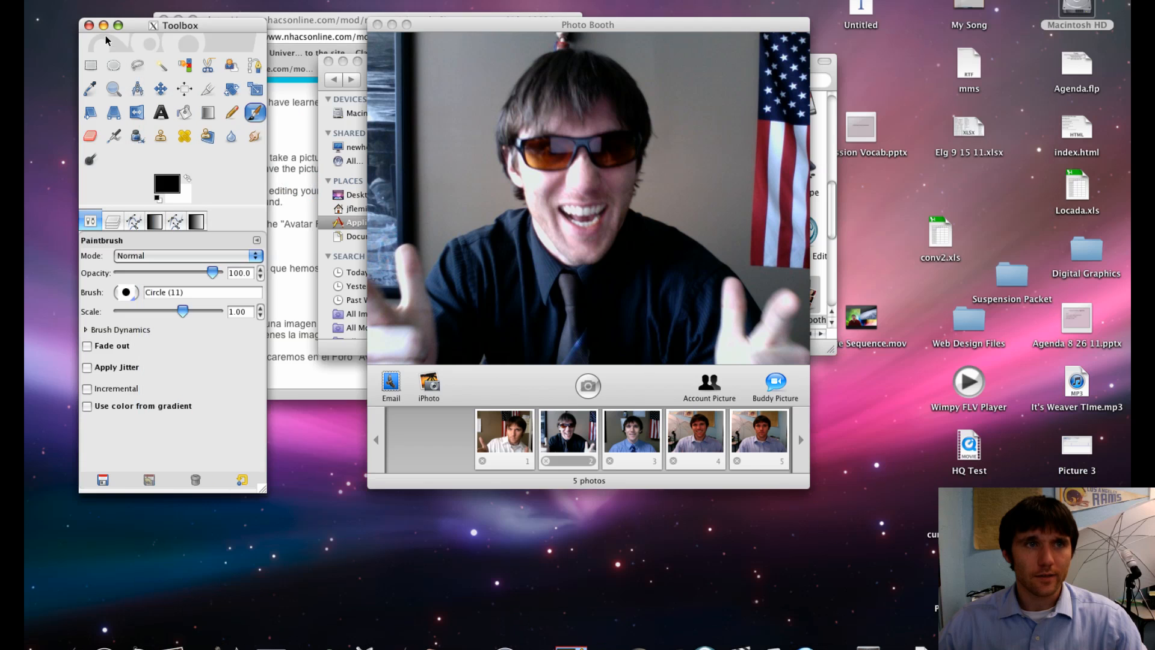
left_click(104, 30)
left_click(104, 27)
left_click(164, 20)
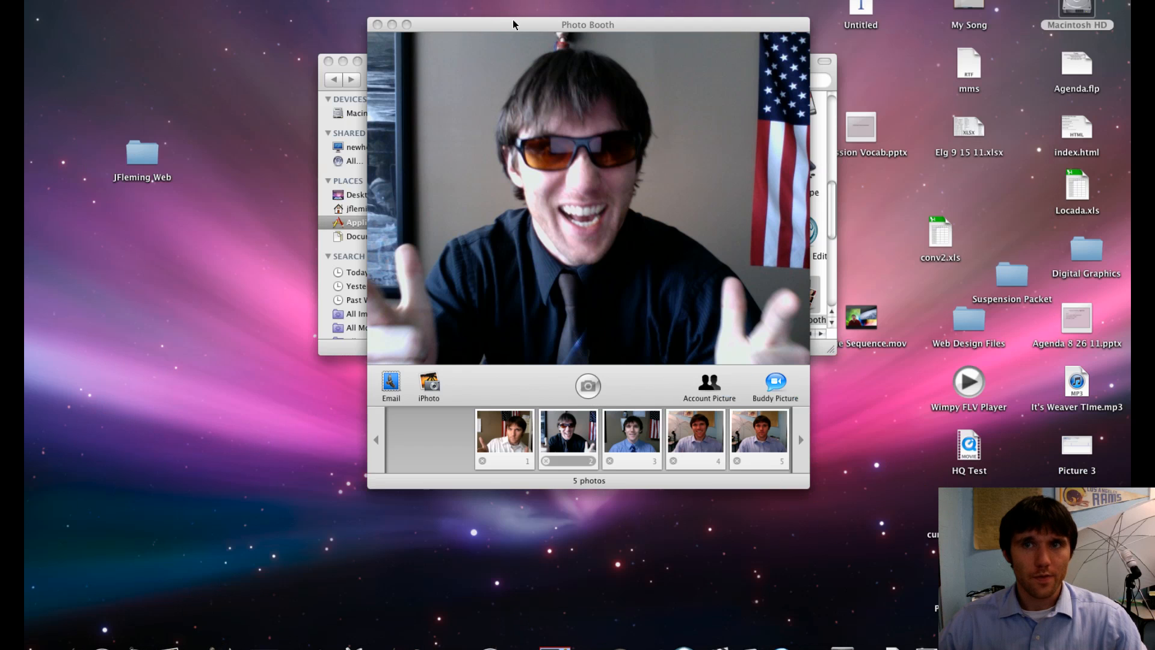
left_click_drag(513, 24, 238, 18)
left_click(365, 58)
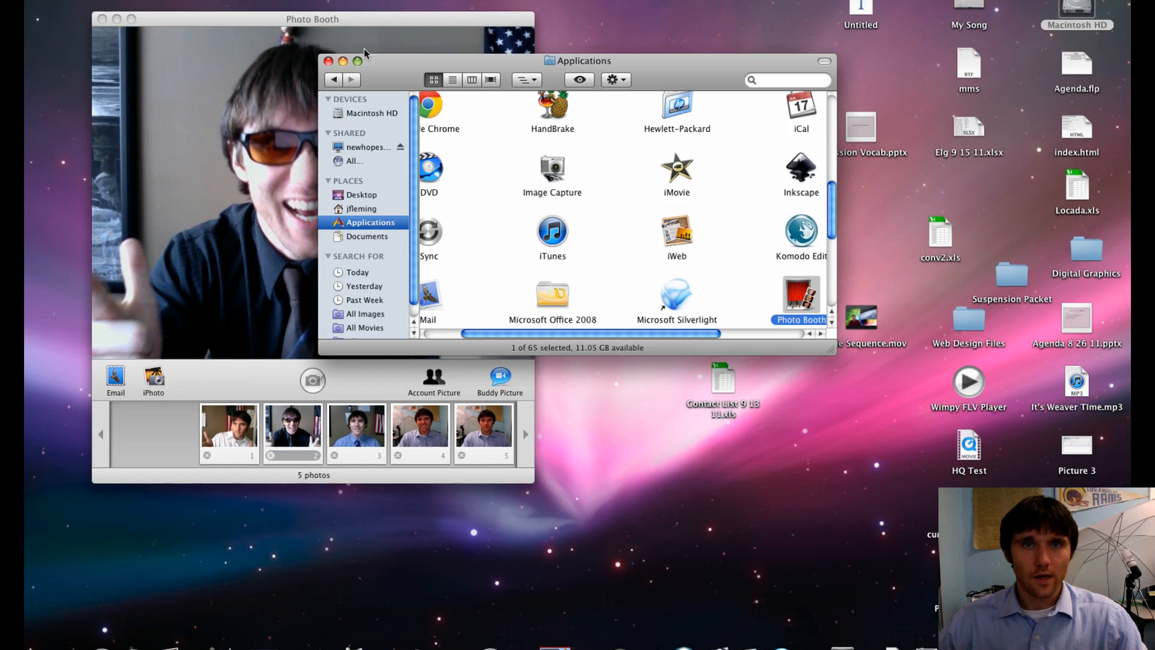
left_click(328, 61)
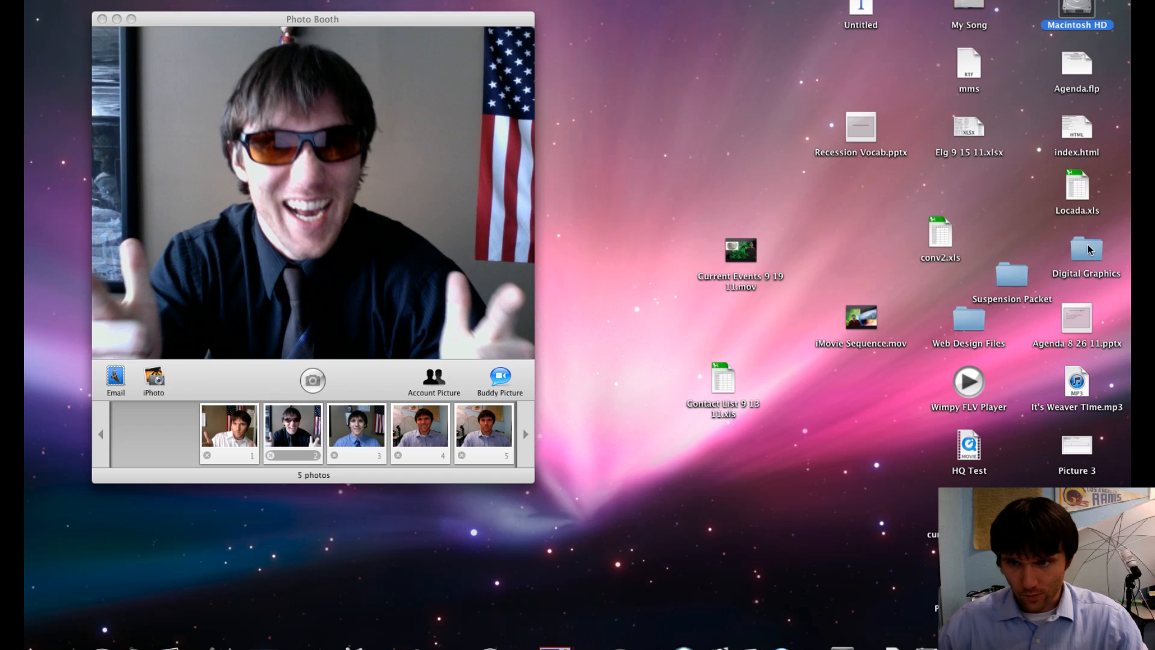
- Create a new folder on the desktop and name it with the user's first initial and last name
right_click(901, 435)
left_click(939, 436)
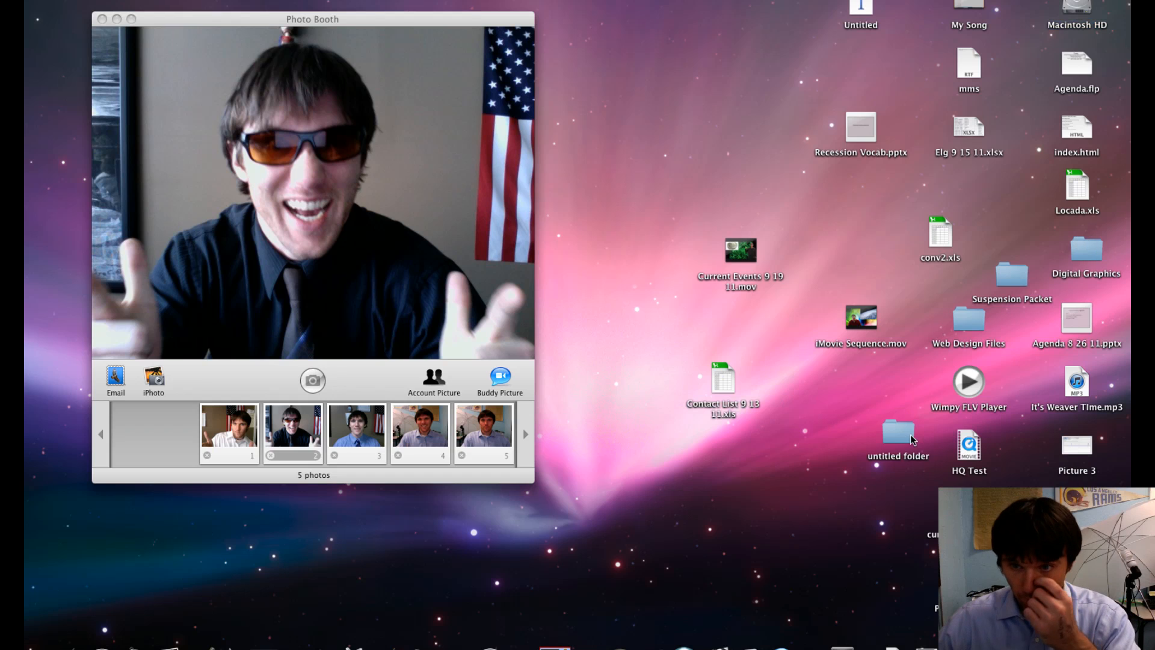
type("jf")
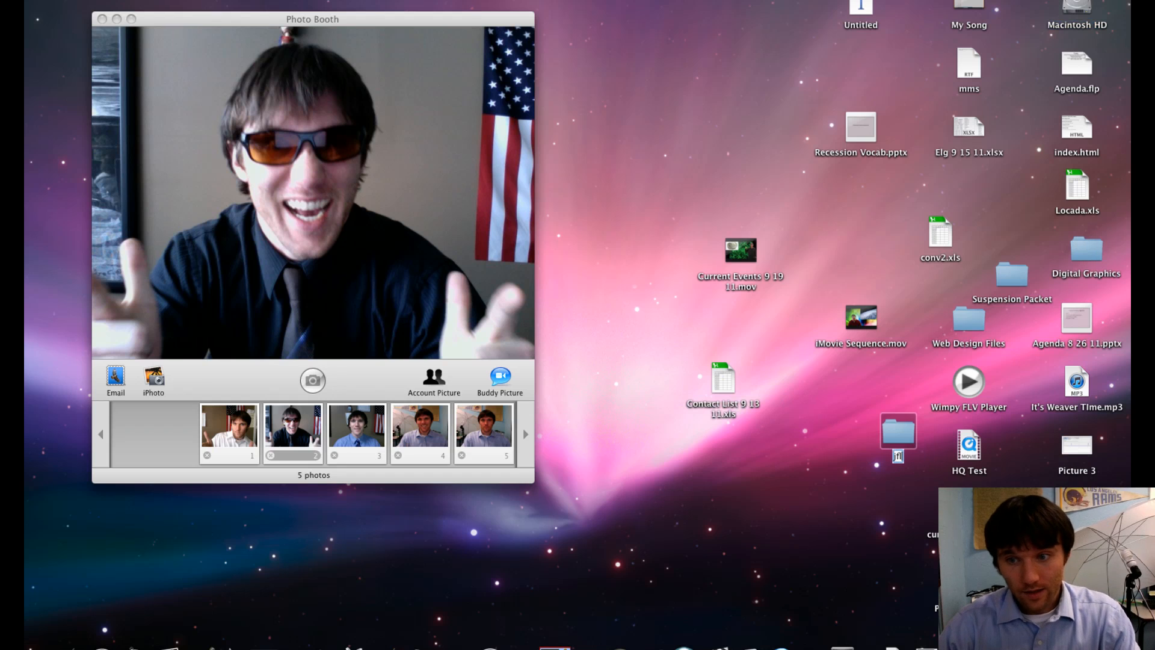
type("leming")
key("Return")
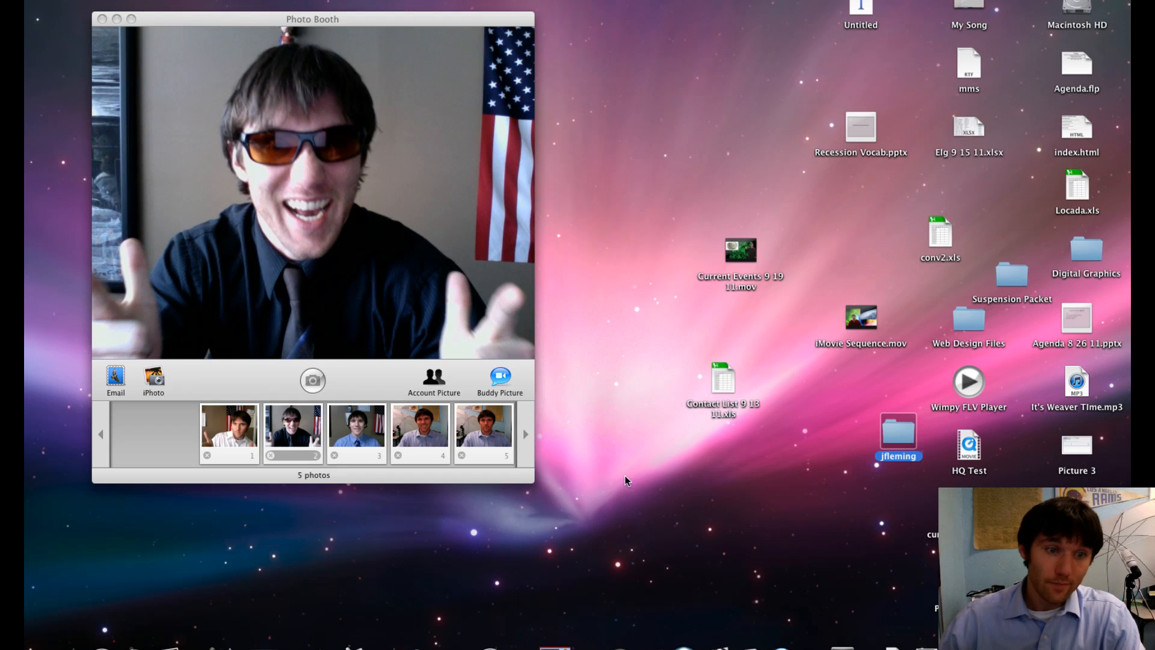
- Copy the selected sunglasses photo from Photo Booth into the new folder, then close the folder window
left_click(313, 429)
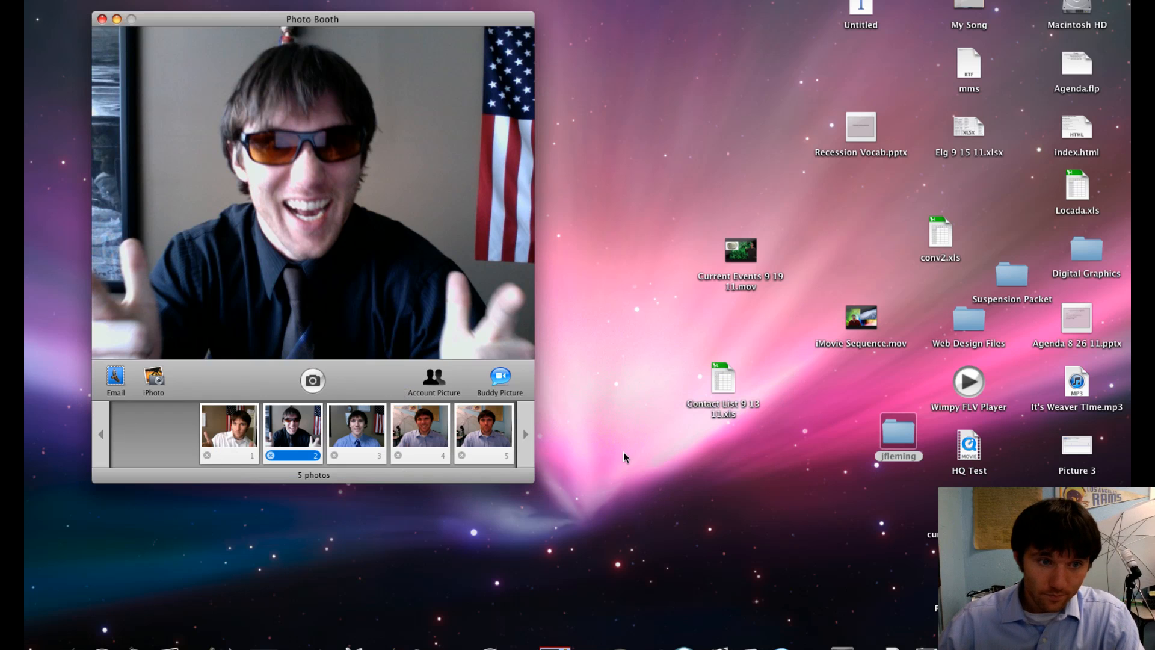
left_click_drag(626, 457, 905, 441)
left_click_drag(650, 268, 574, 273)
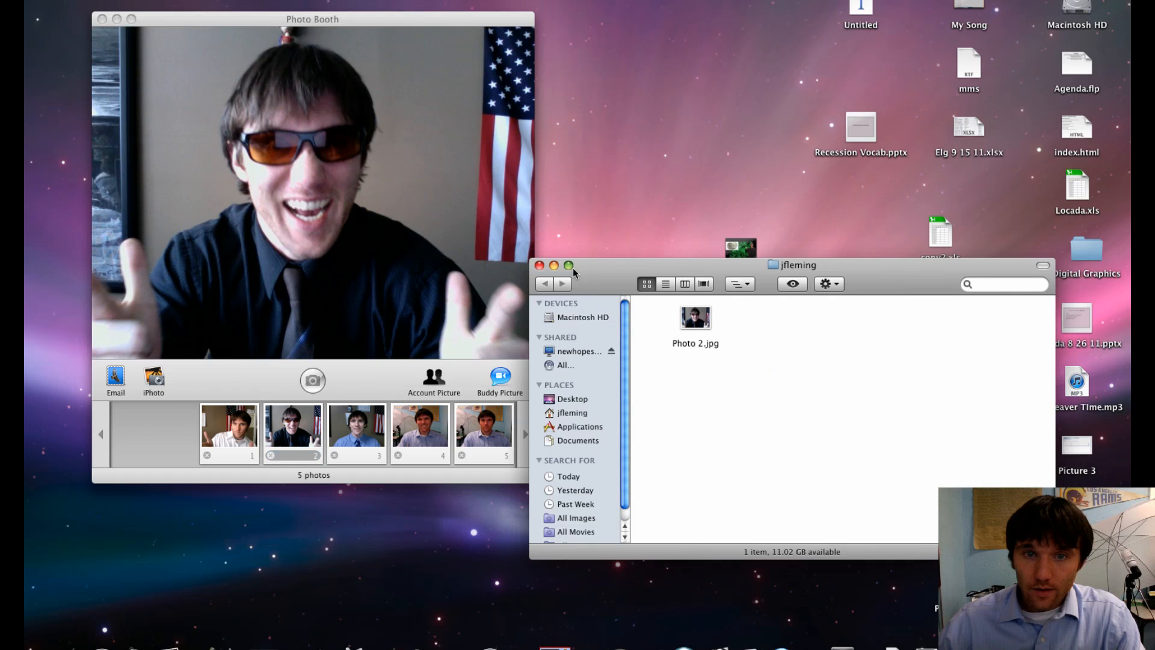
left_click(540, 266)
- Open Photo 2.jpg from the new folder with GIMP
double_click(913, 441)
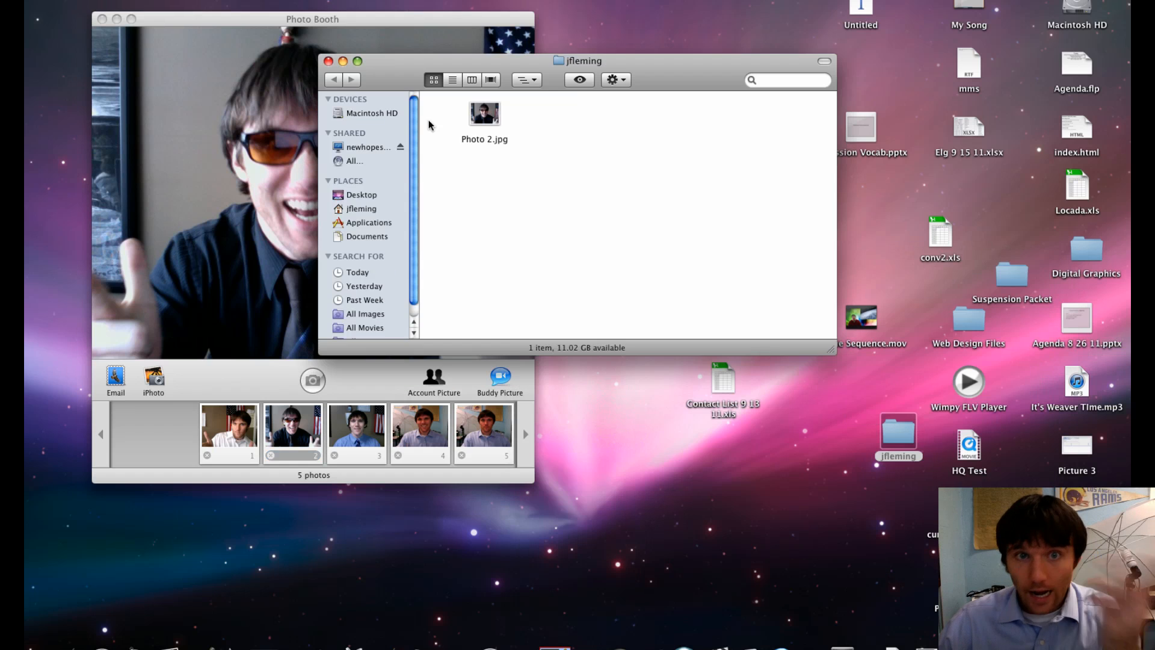
right_click(491, 118)
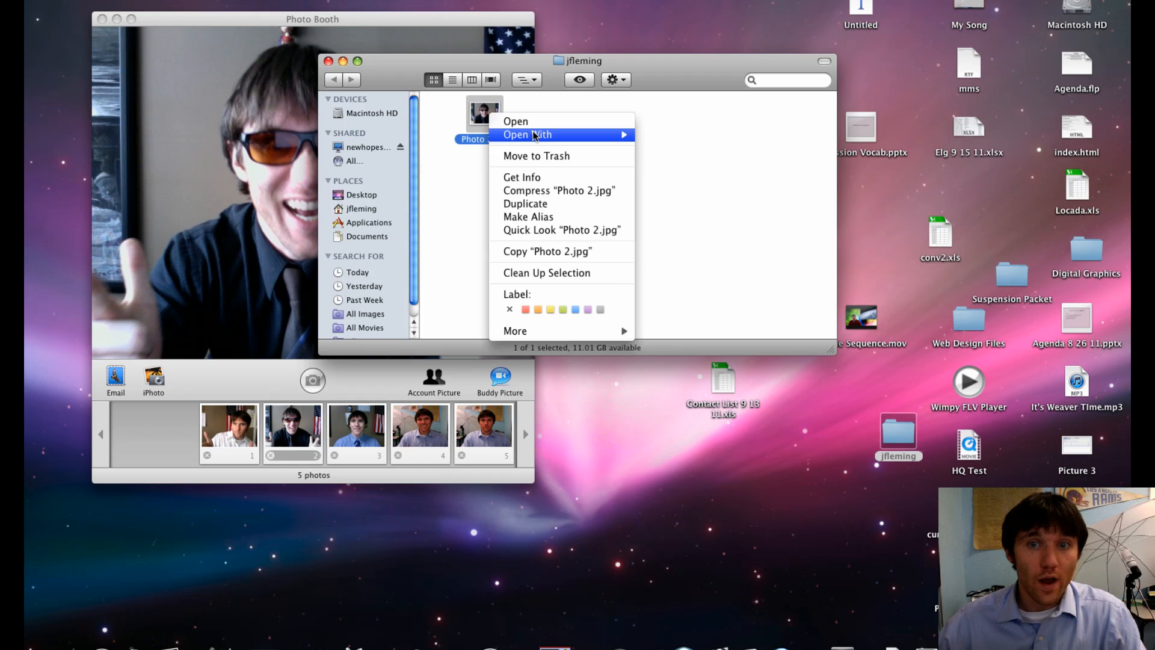
mouse_move(534, 135)
left_click(674, 174)
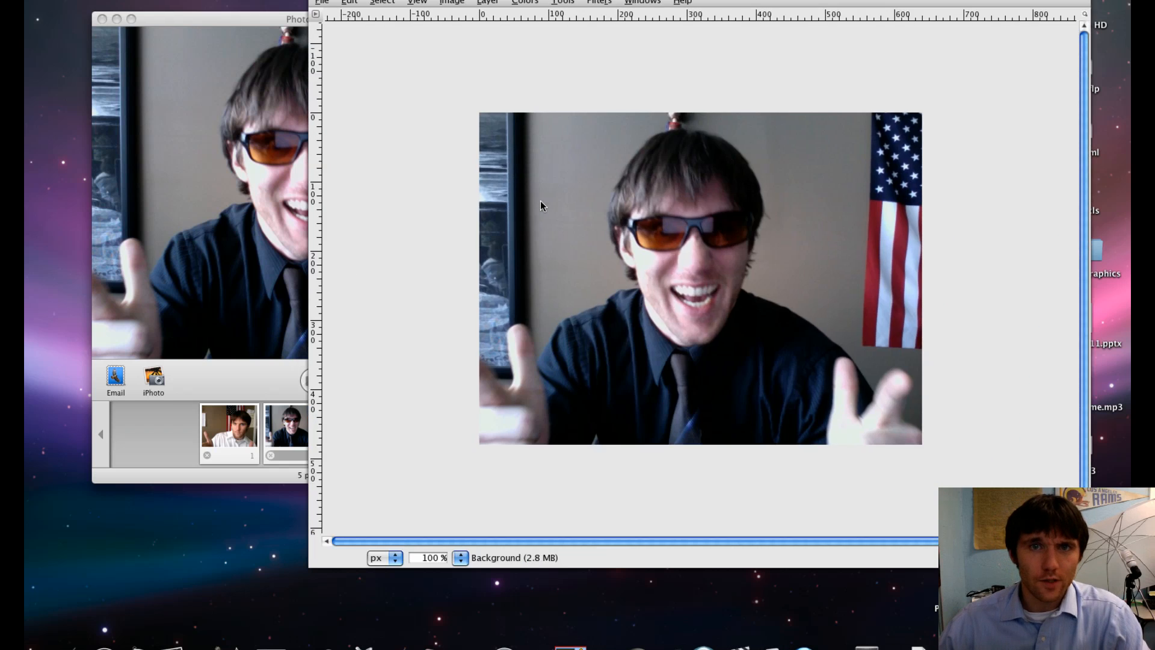
- Close the folder window and bring the GIMP Toolbox back into view
key("F9")
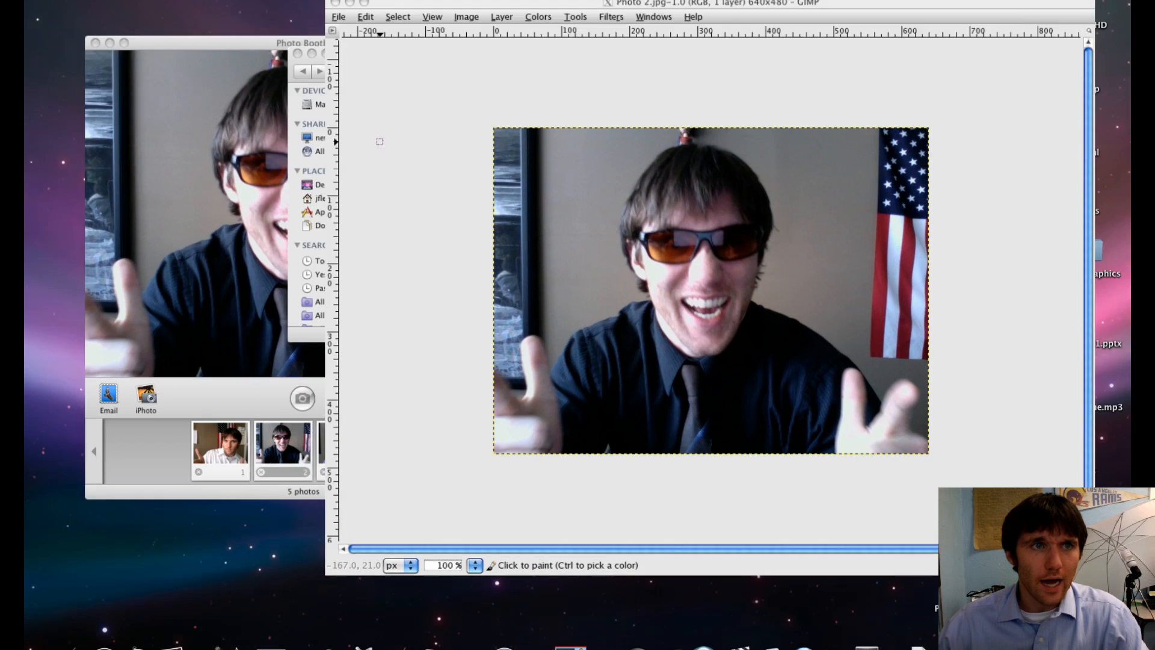
left_click(322, 126)
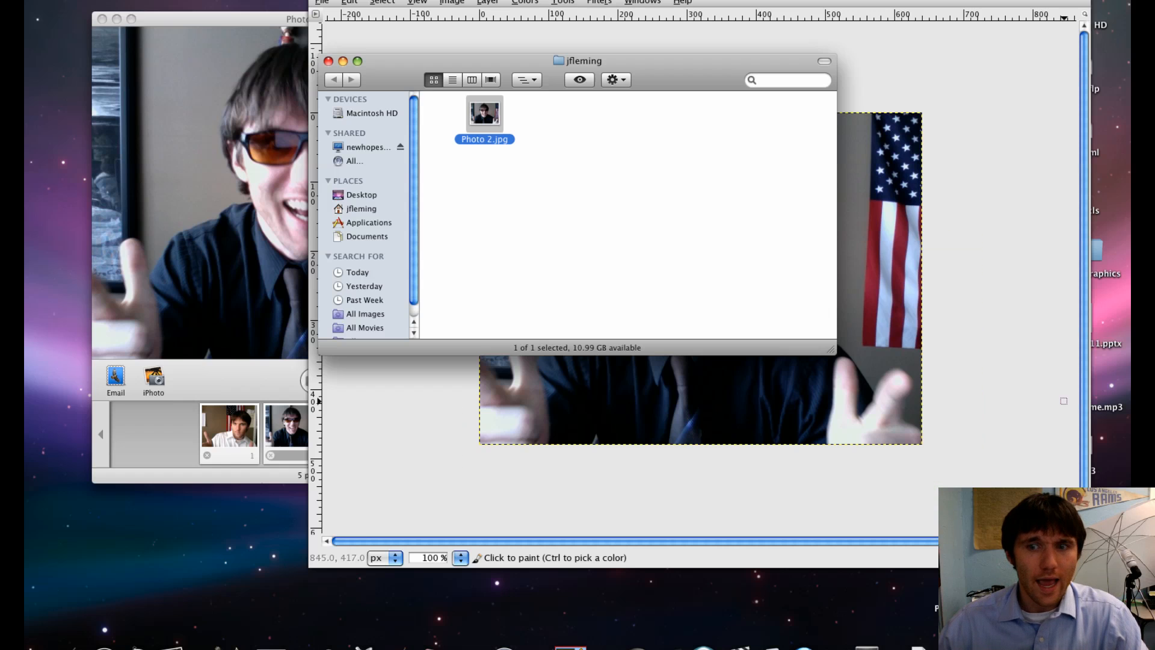
left_click(329, 61)
left_click(102, 18)
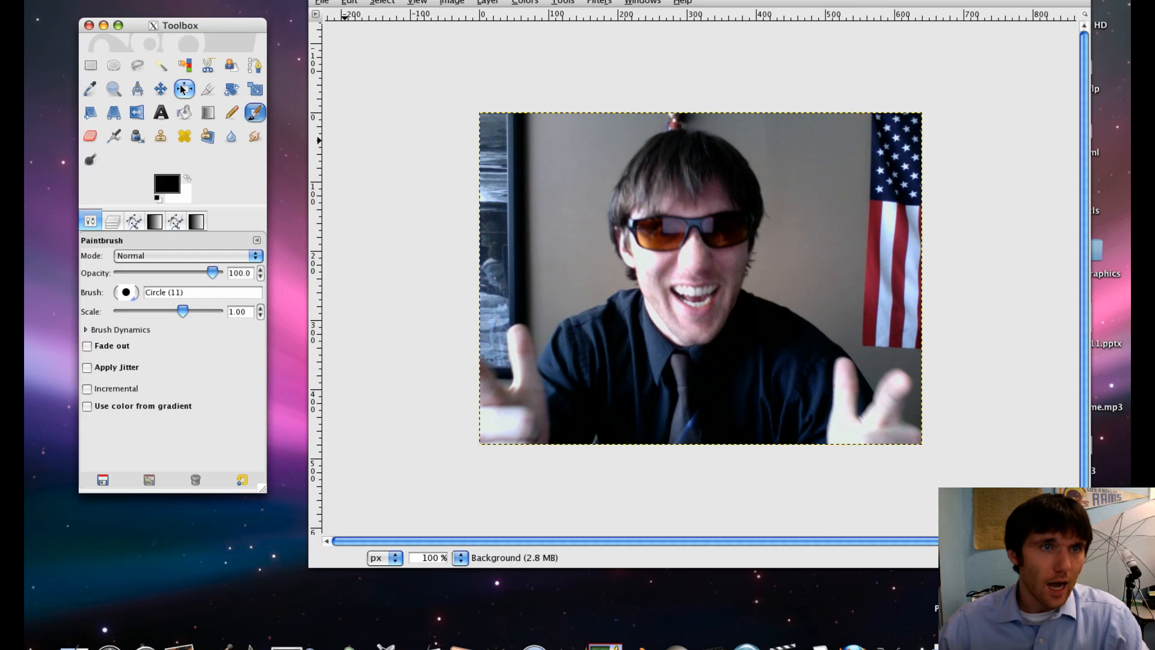
- Choose the Free Select tool and move the Toolbox closer to the image
left_click(146, 70)
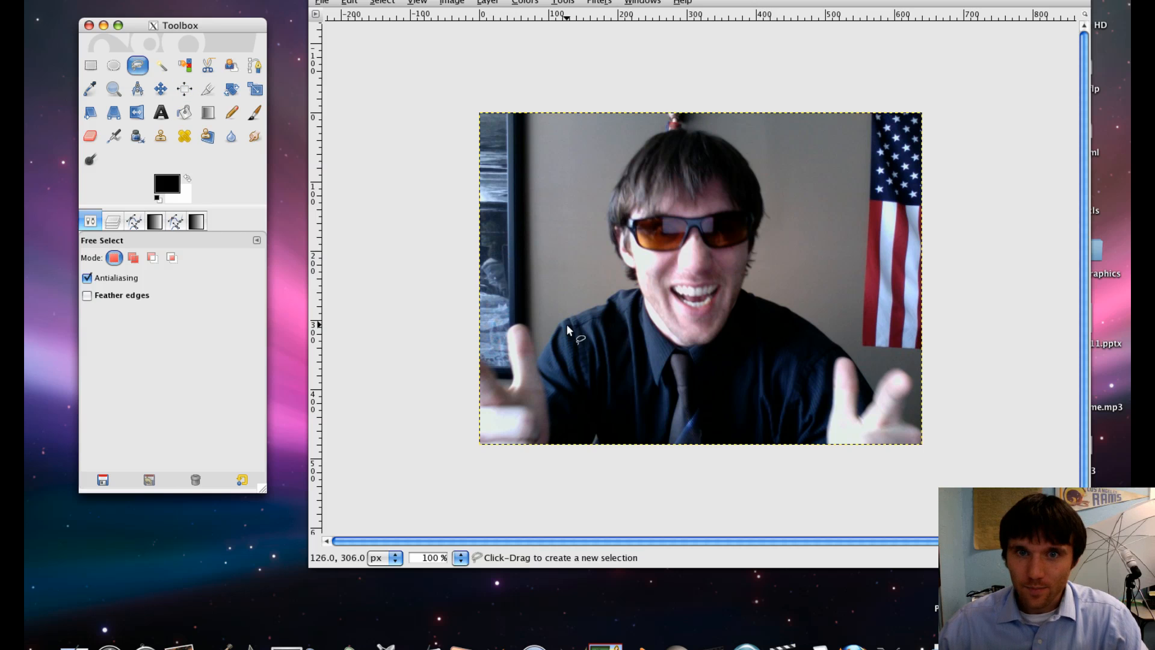
left_click_drag(161, 27, 253, 27)
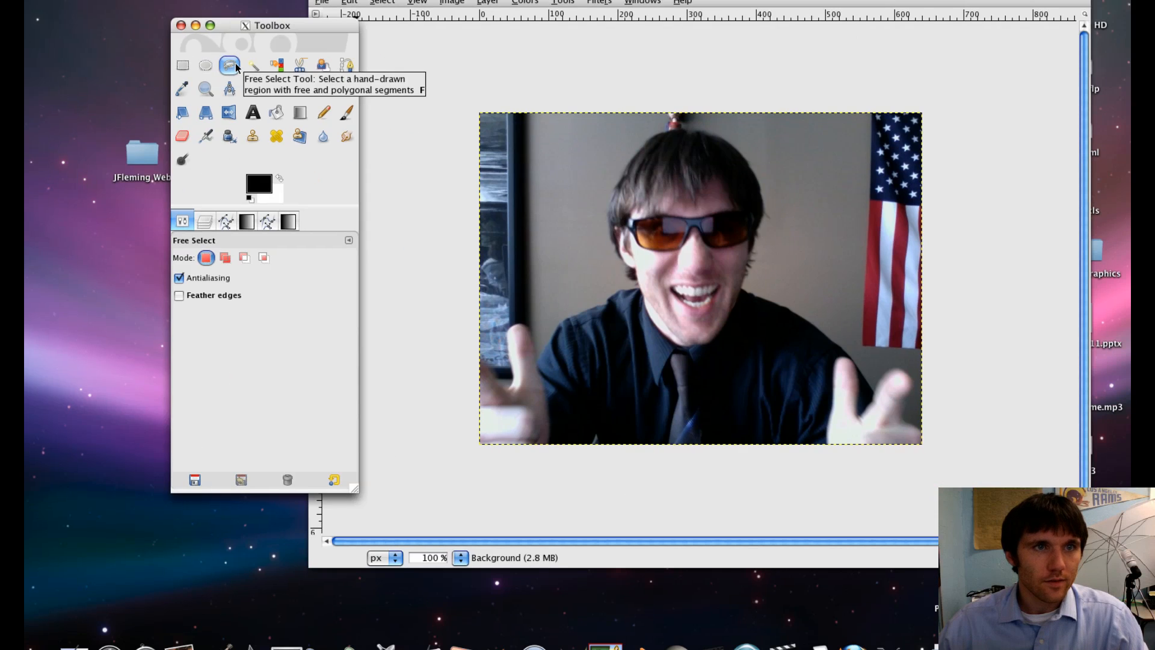
double_click(237, 66)
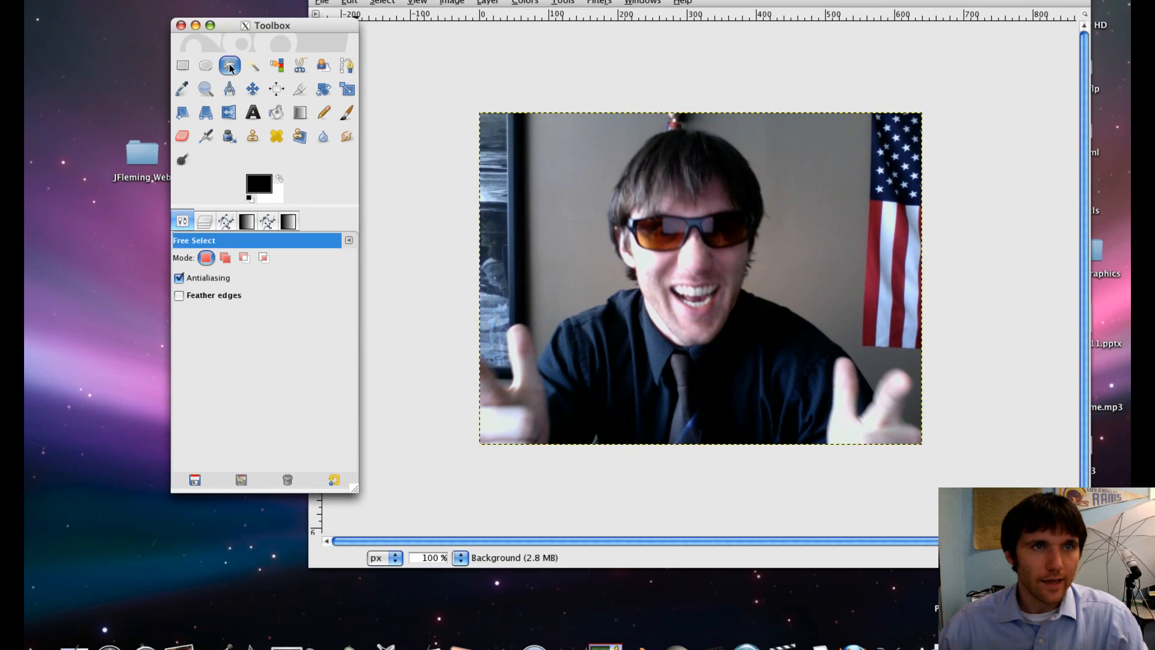
left_click(924, 433)
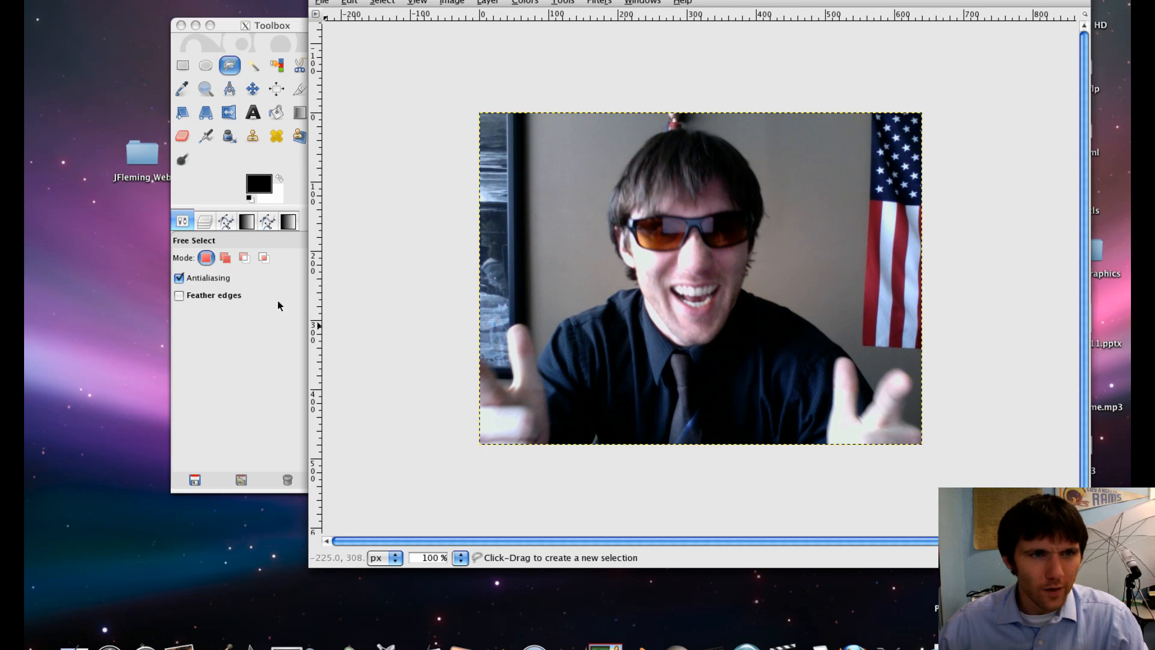
- Enable Feather edges for the Free Select tool and set its radius to 1.7
left_click(197, 292)
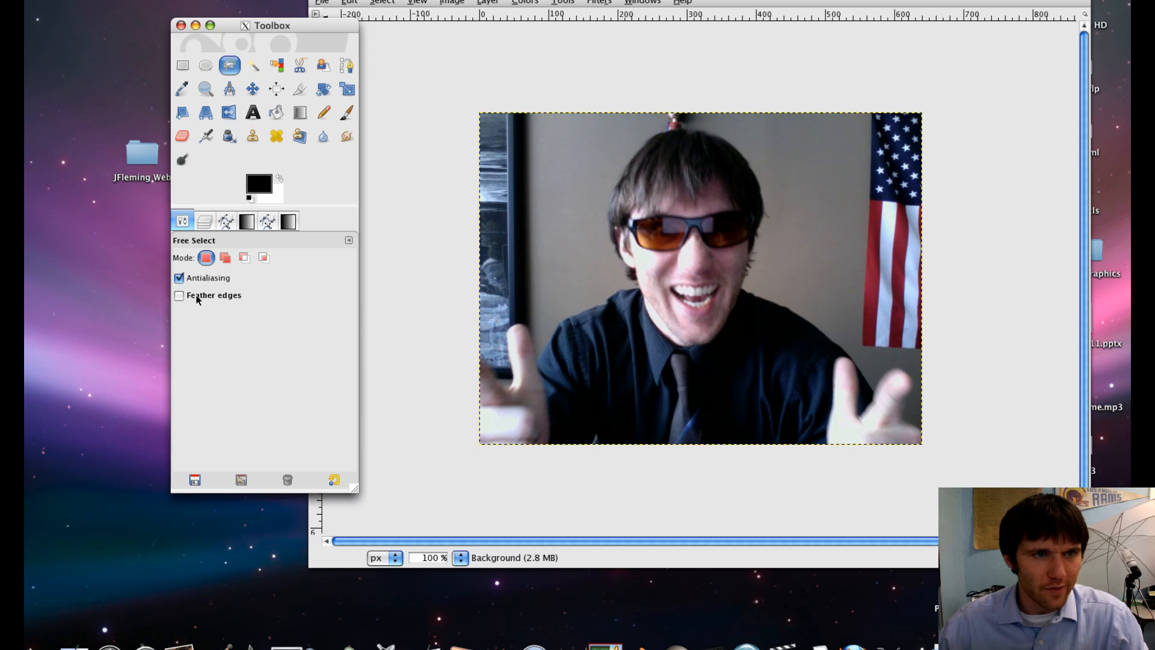
left_click(197, 296)
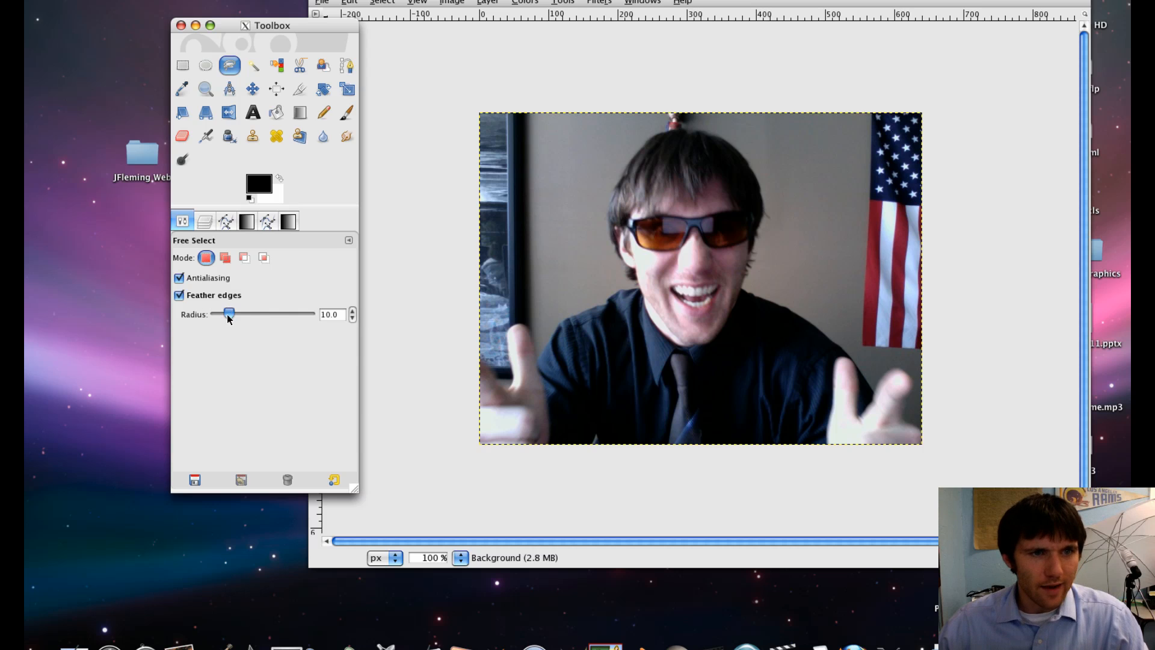
left_click_drag(230, 319, 222, 321)
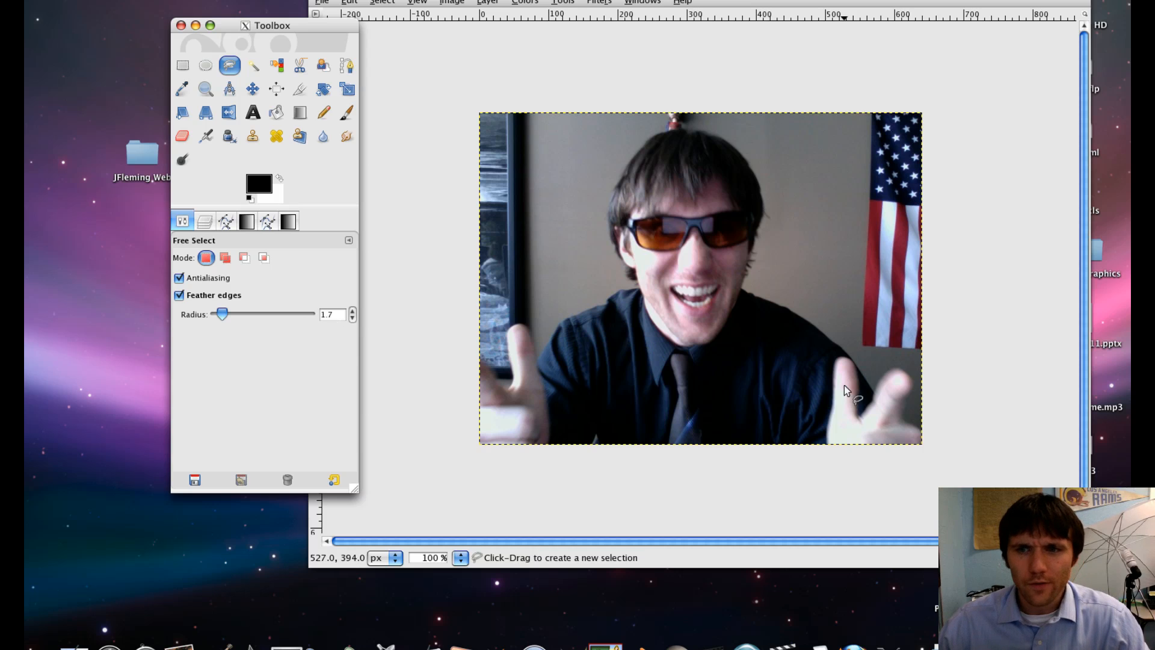
- Start a Free Select outline at the photo's lower-right corner and place points up along the edge of the right hand
left_click(924, 435)
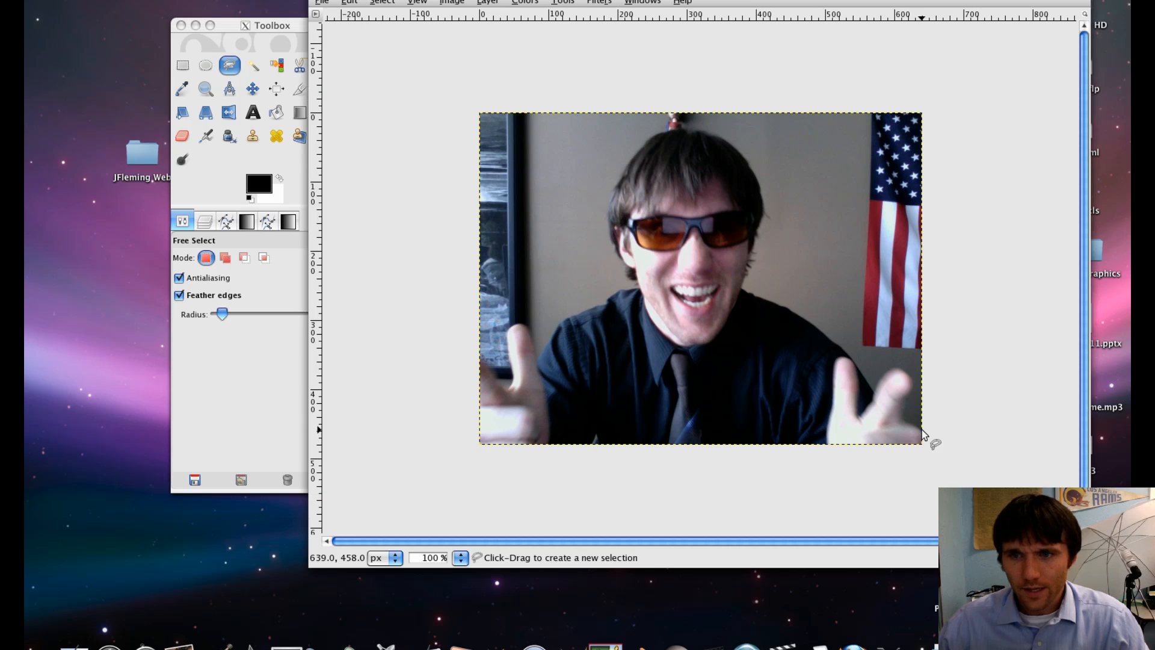
left_click(921, 430)
left_click(905, 419)
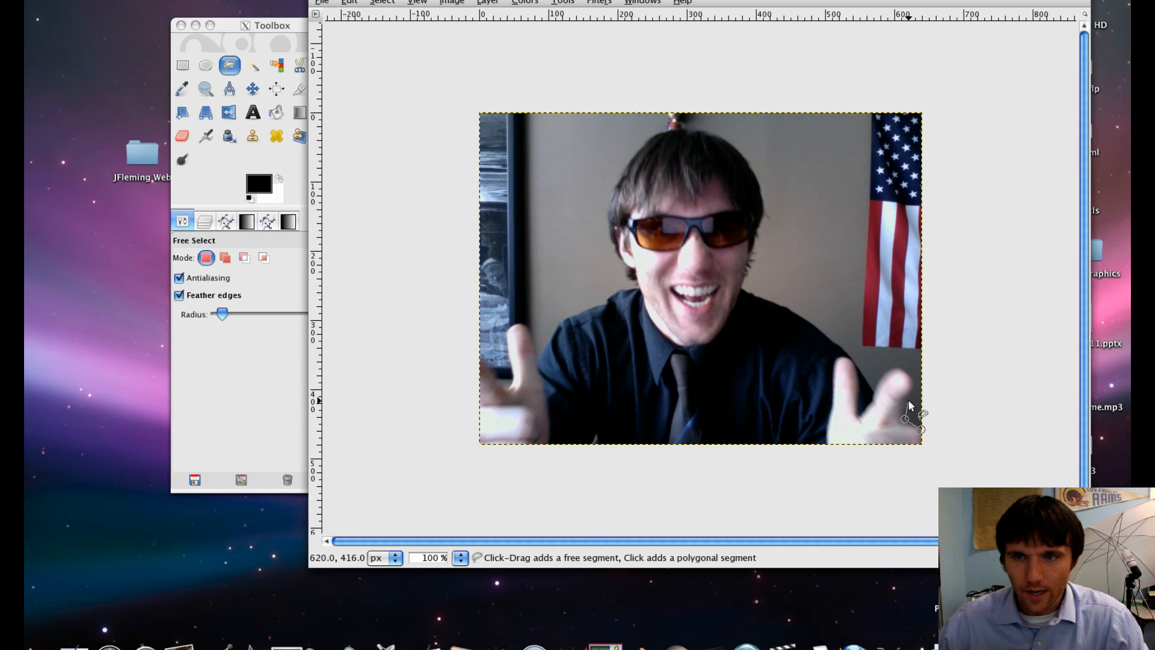
left_click(905, 399)
left_click(913, 388)
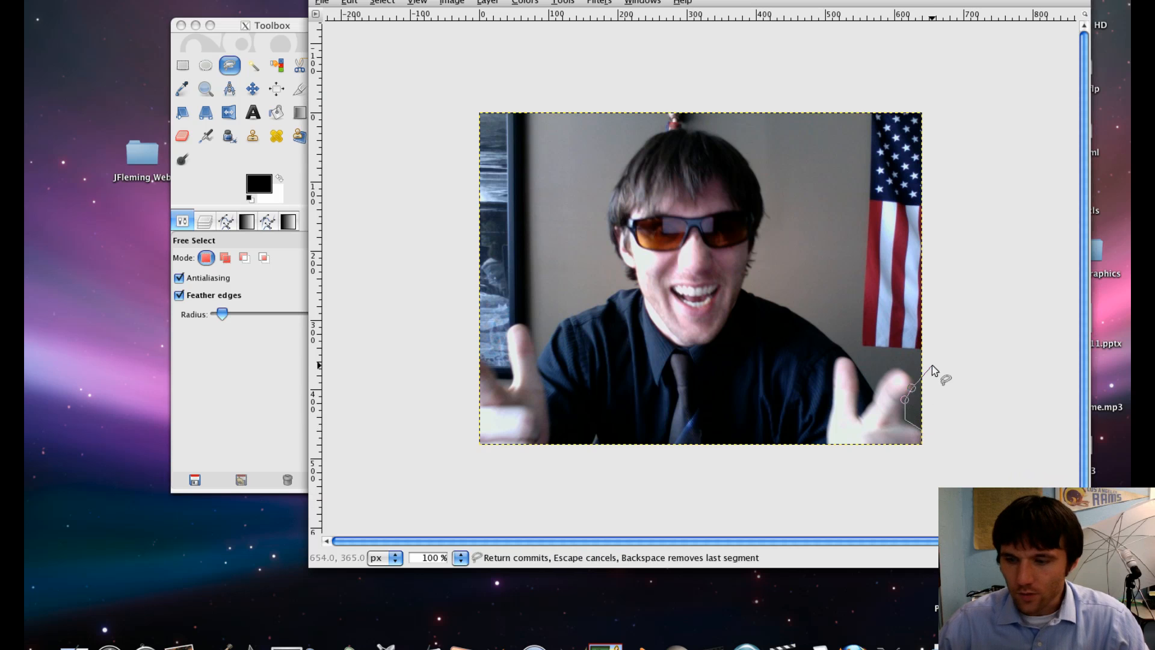
- Add outline points around the raised fingers of the right hand
key("2")
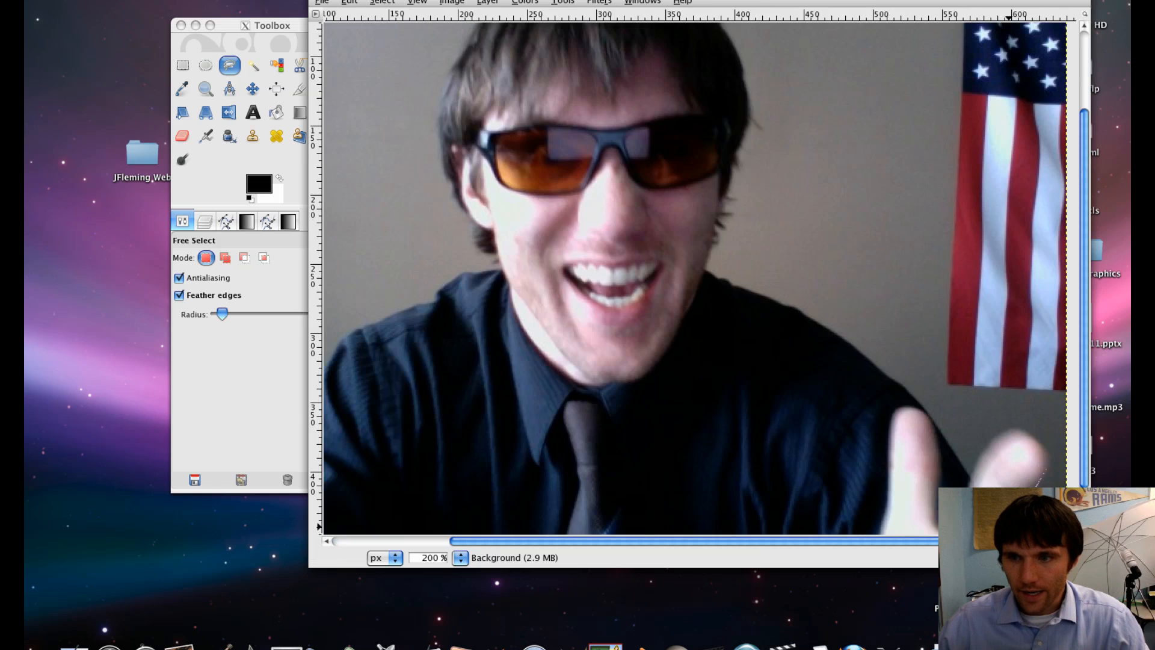
left_click(1050, 456)
left_click(1027, 427)
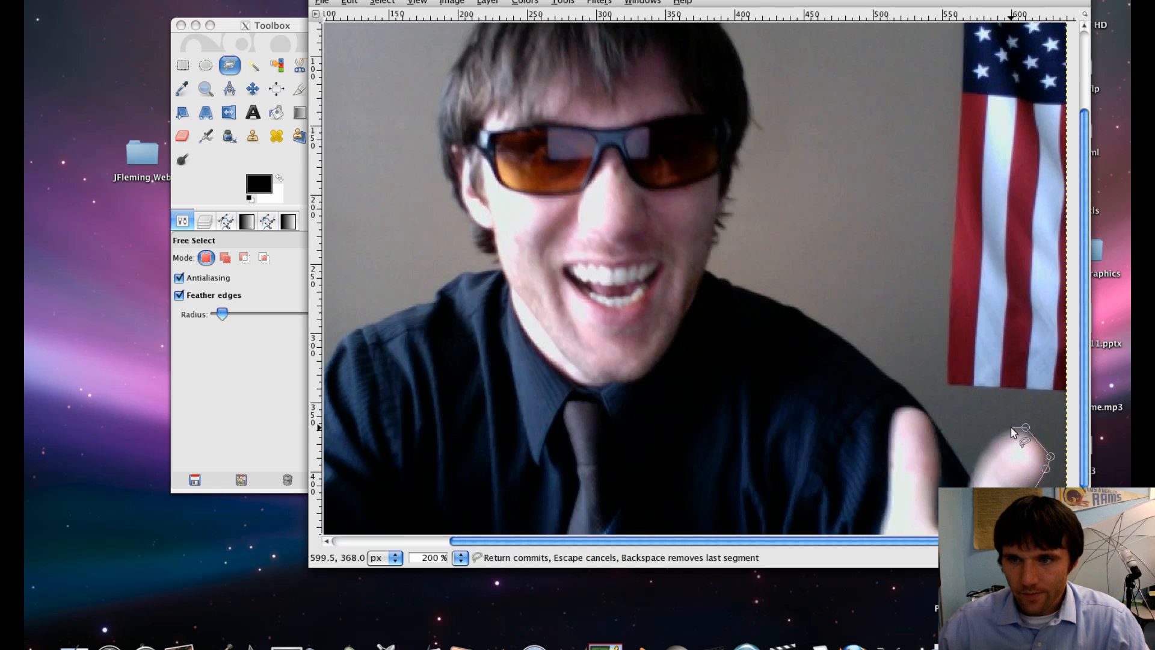
left_click(1004, 429)
left_click(969, 475)
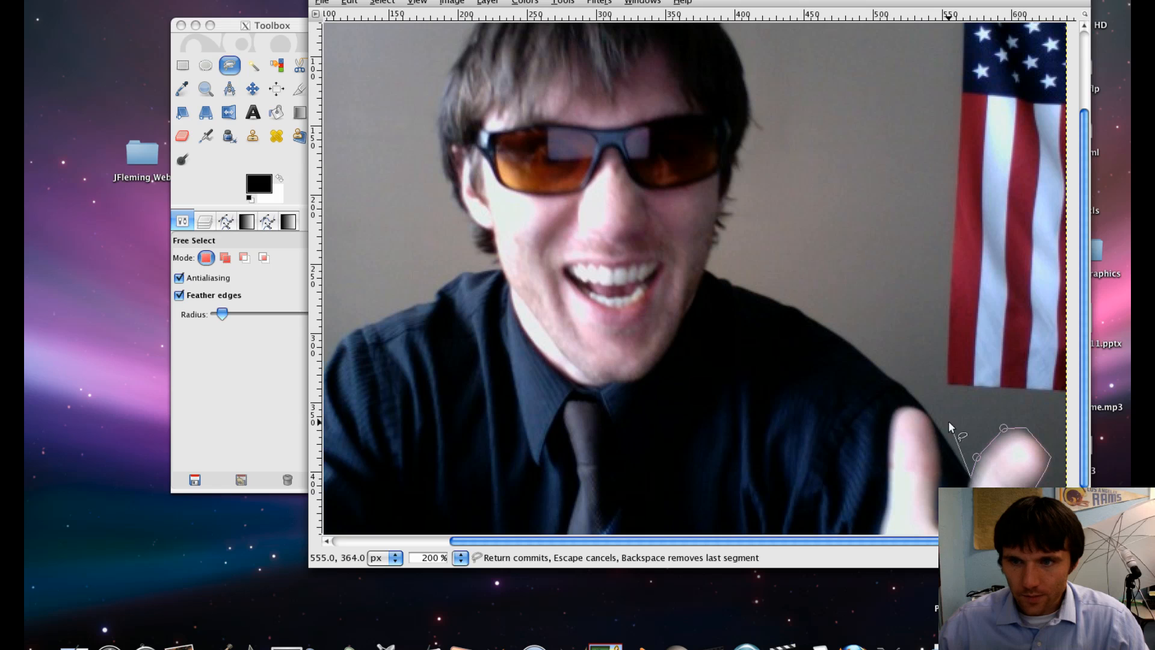
left_click(933, 417)
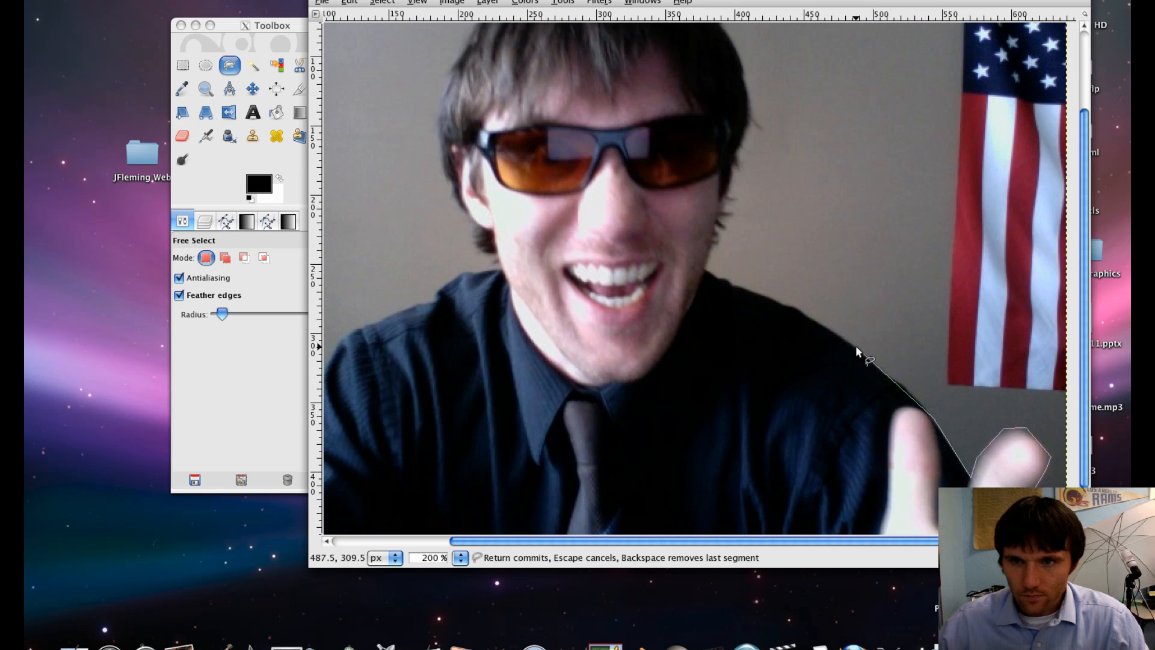
- Continue the outline along the right shoulder and up the right side of the face
mouse_move(855, 346)
left_mouse_down()
mouse_move(794, 299)
mouse_move(703, 266)
left_mouse_up()
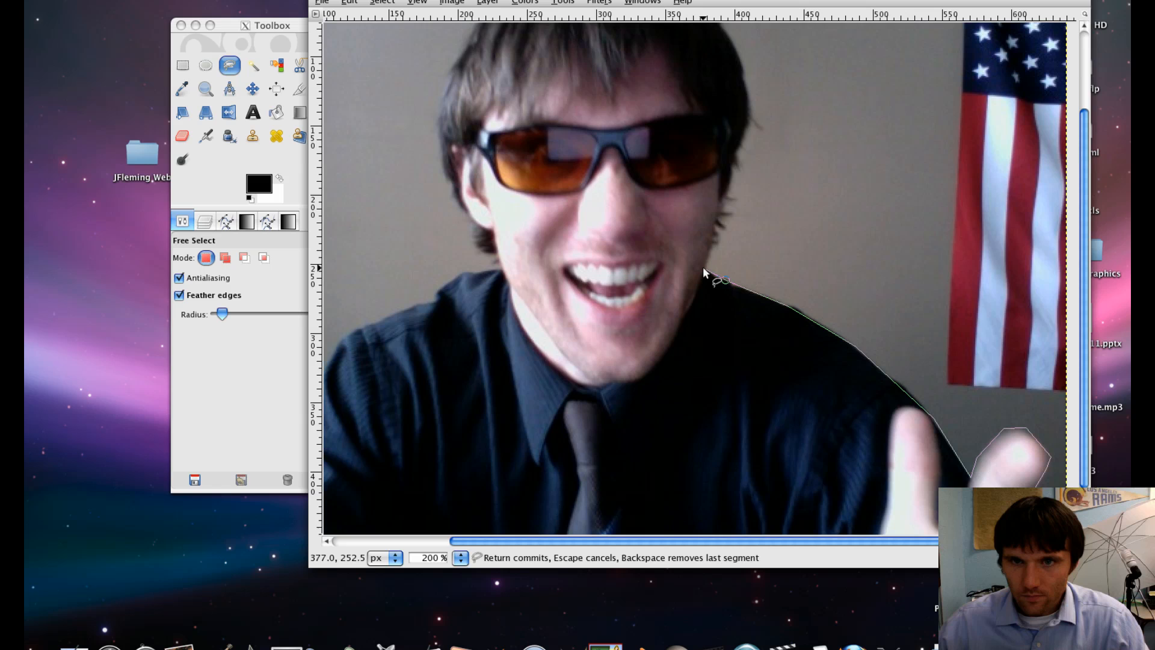
left_click(716, 236)
left_click(715, 220)
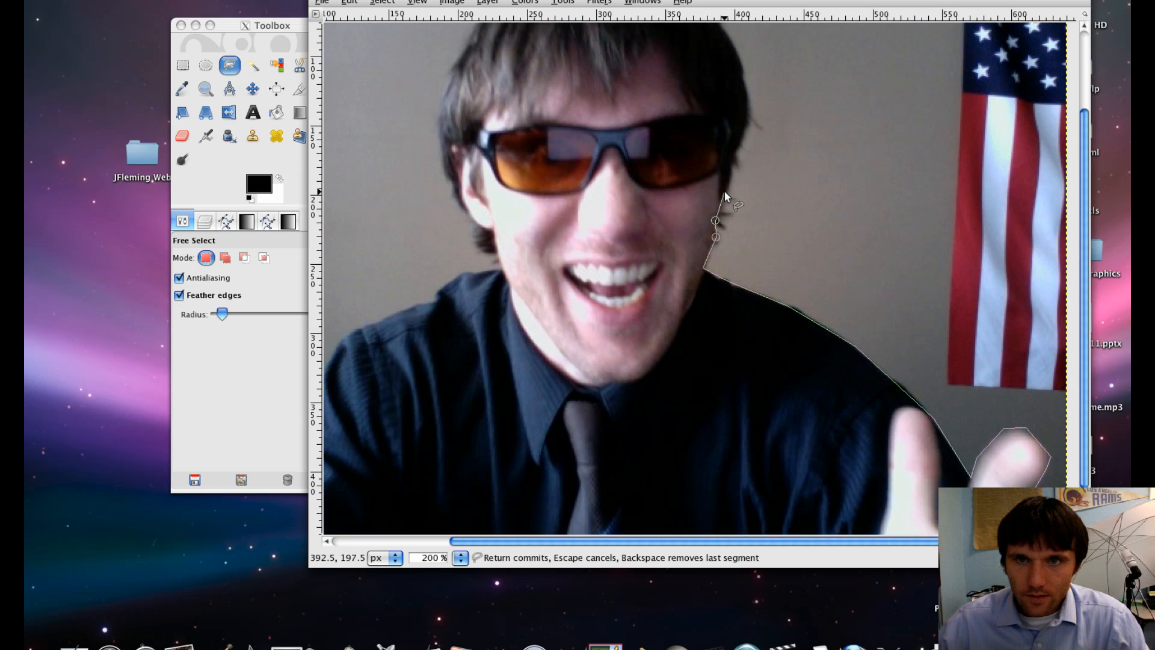
left_click(743, 133)
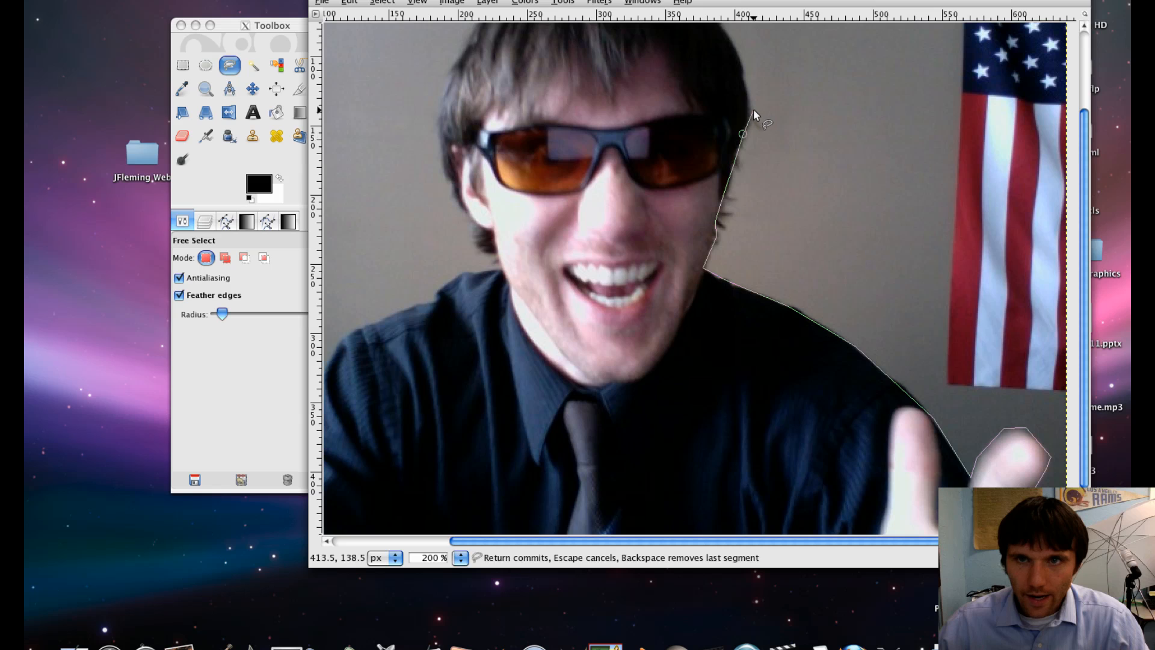
left_click(753, 111)
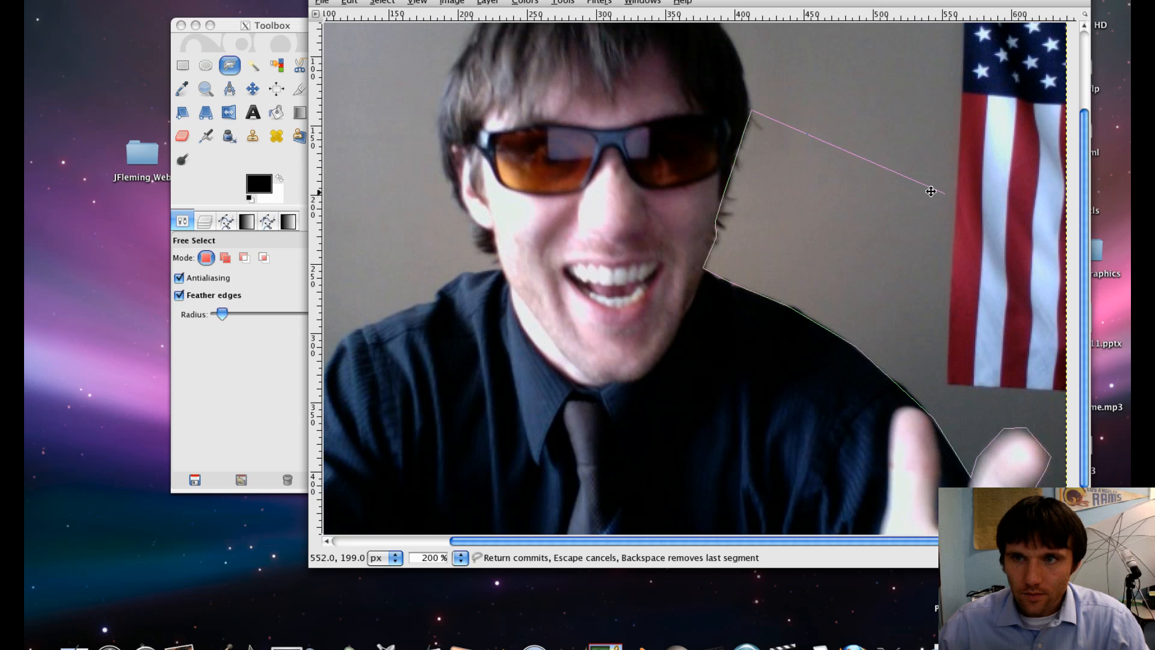
- Trace the outline up the right side of the hair and across the top of the head
scroll(932, 191, "up", 6)
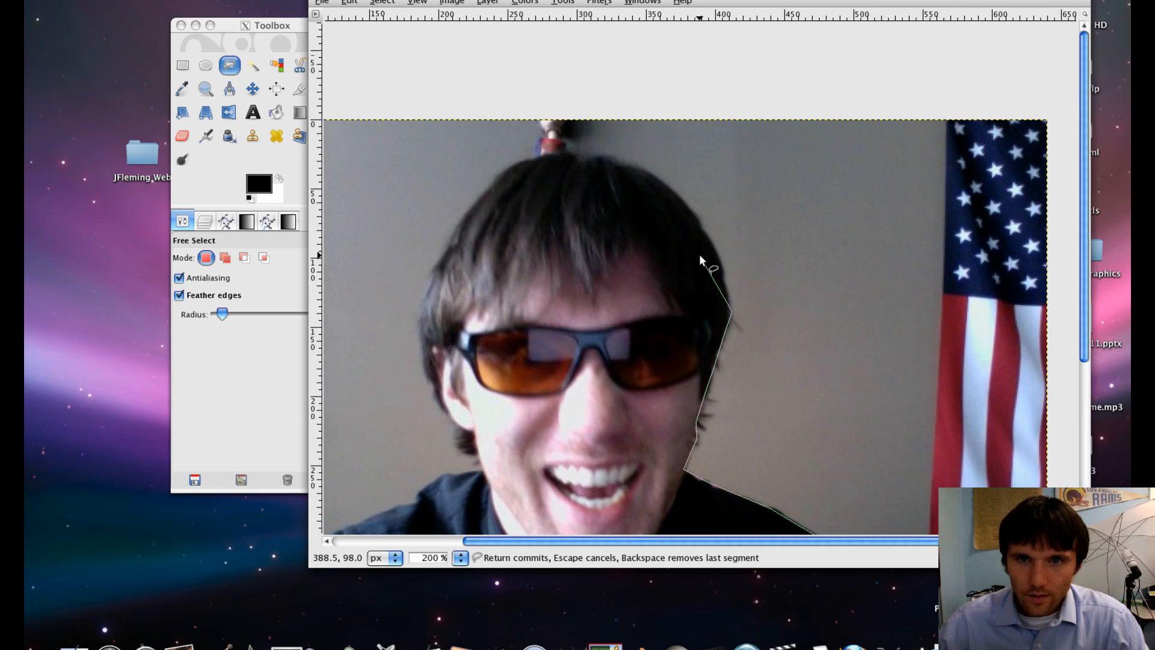
left_click(723, 272)
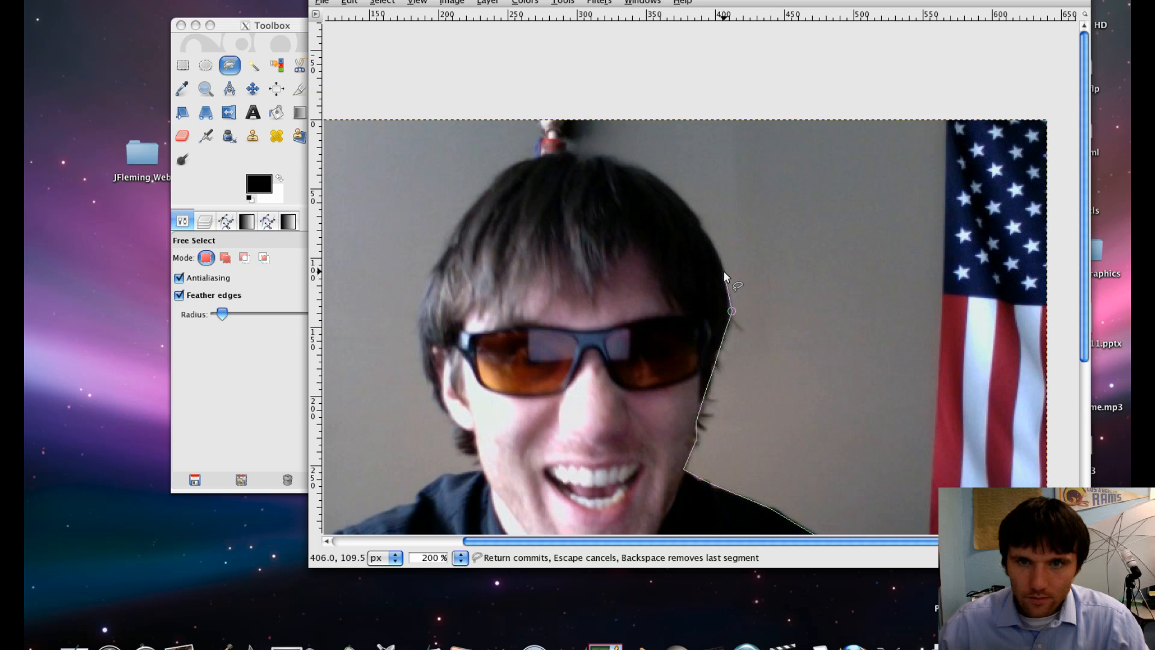
left_click(708, 233)
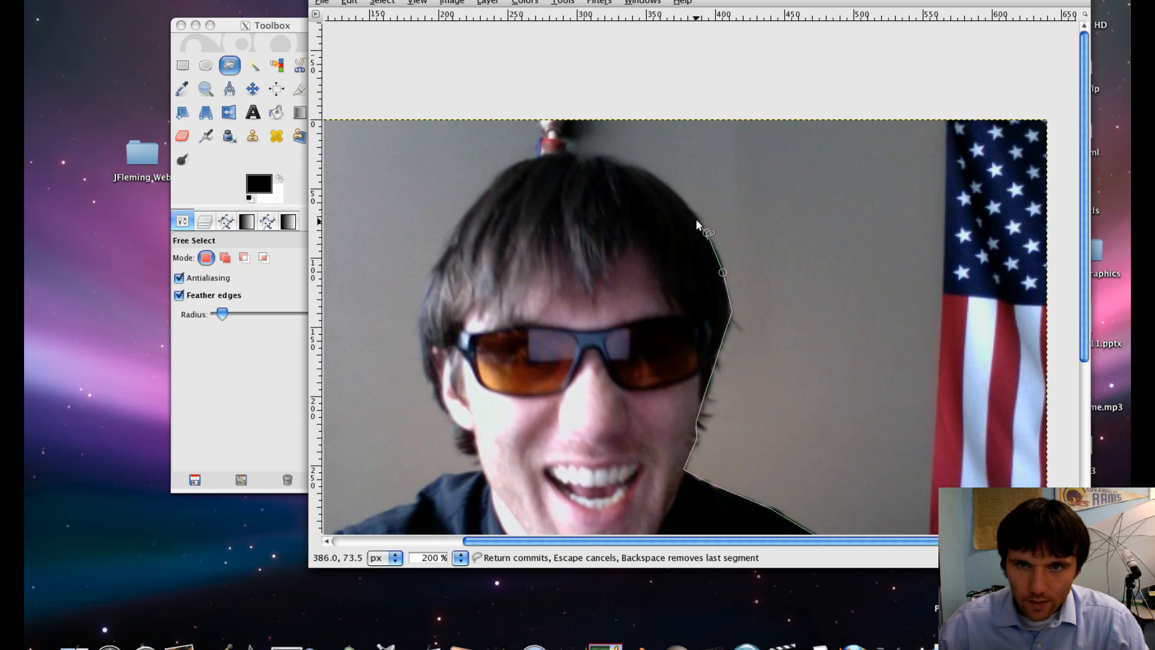
left_click(695, 219)
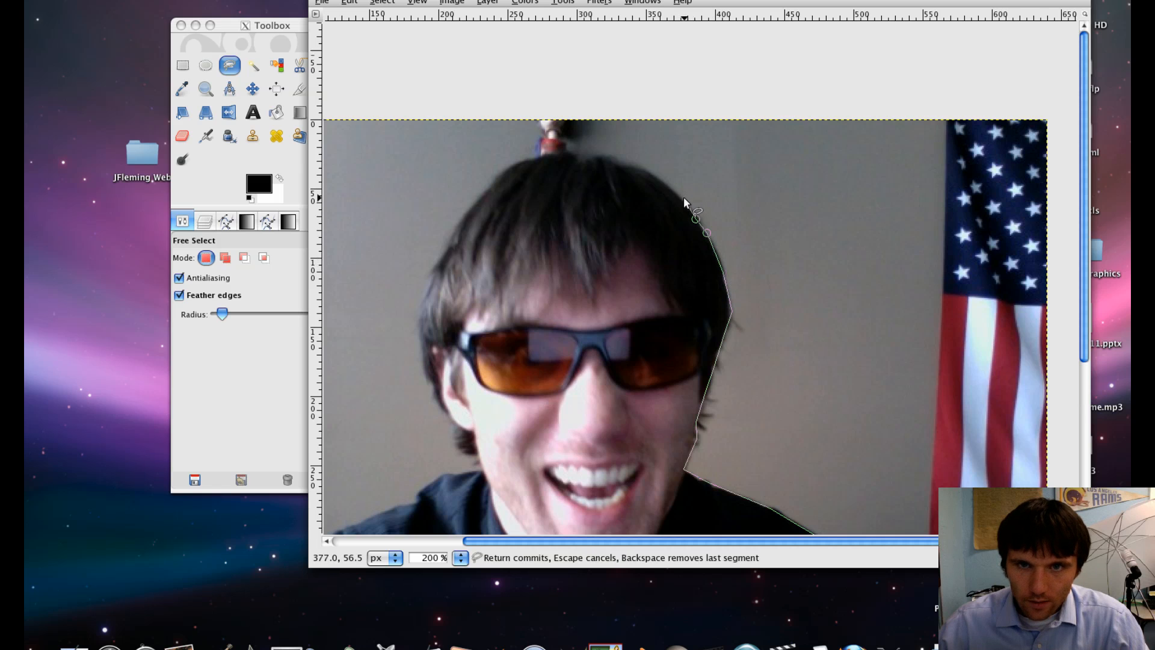
left_click(623, 164)
left_click(602, 157)
left_click(576, 160)
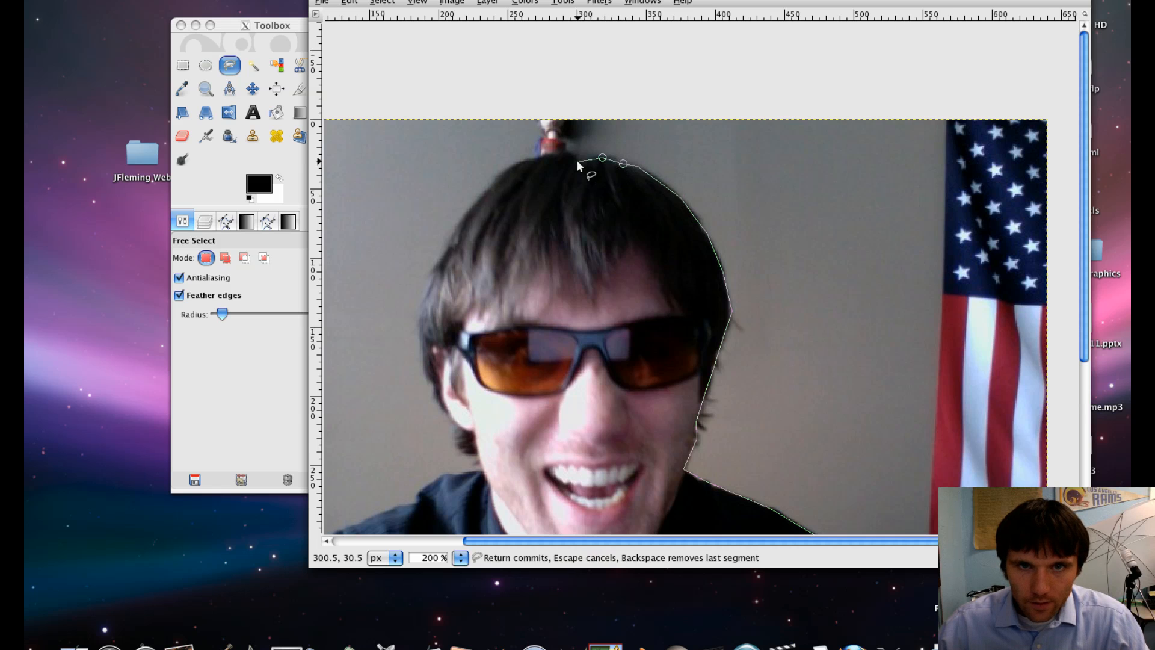
left_click(566, 150)
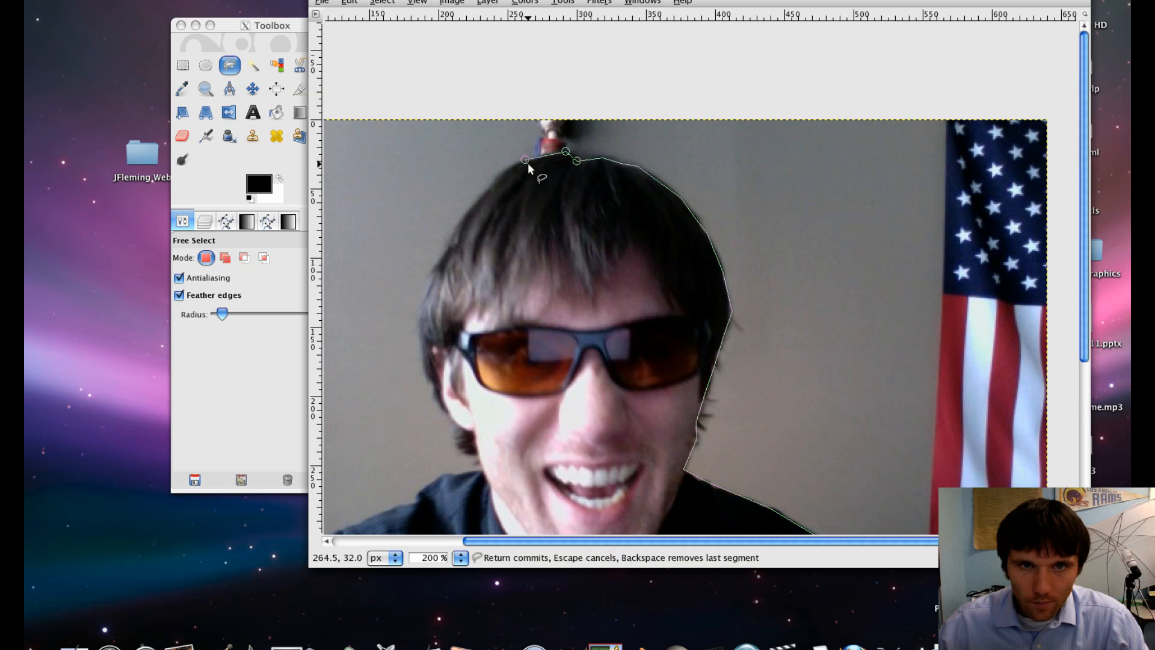
left_click(528, 161)
left_click(493, 177)
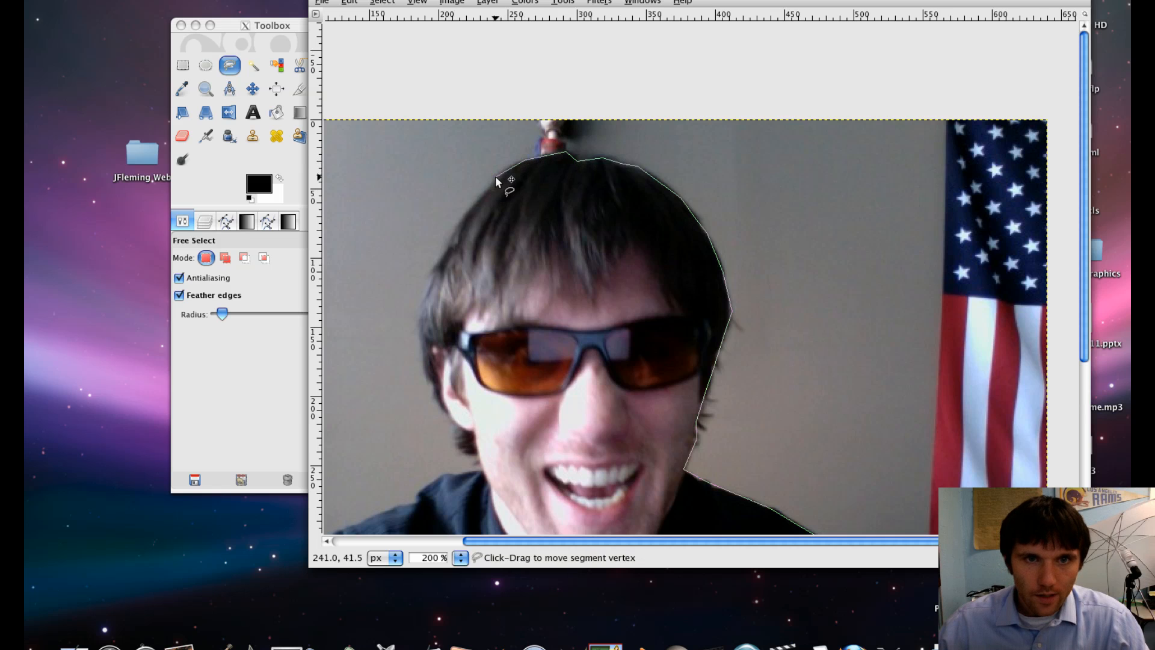
- Continue the outline down the left side of the hair to the cheek
left_click(480, 194)
left_click(458, 223)
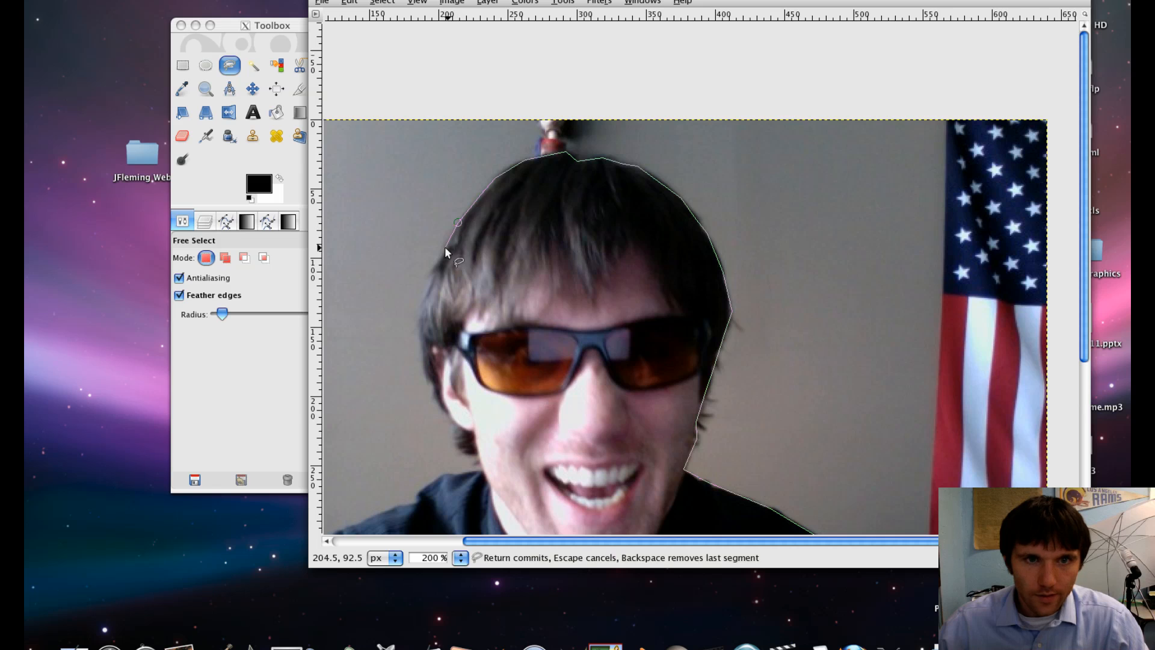
left_click(430, 280)
left_click(421, 312)
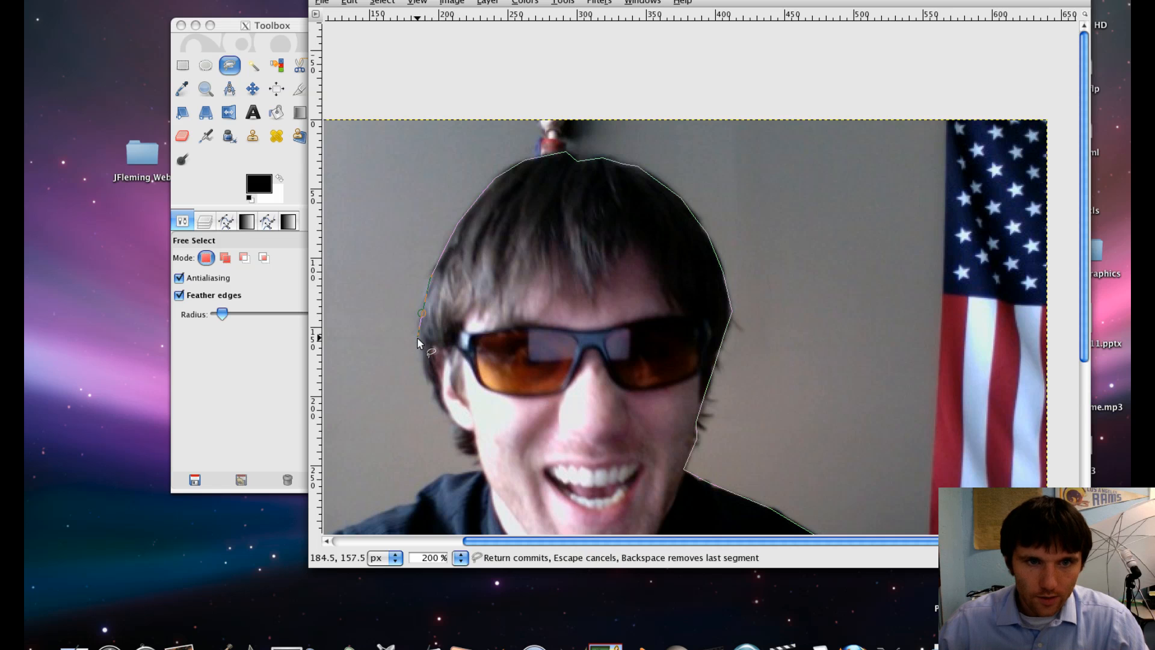
left_click(416, 331)
left_click(424, 366)
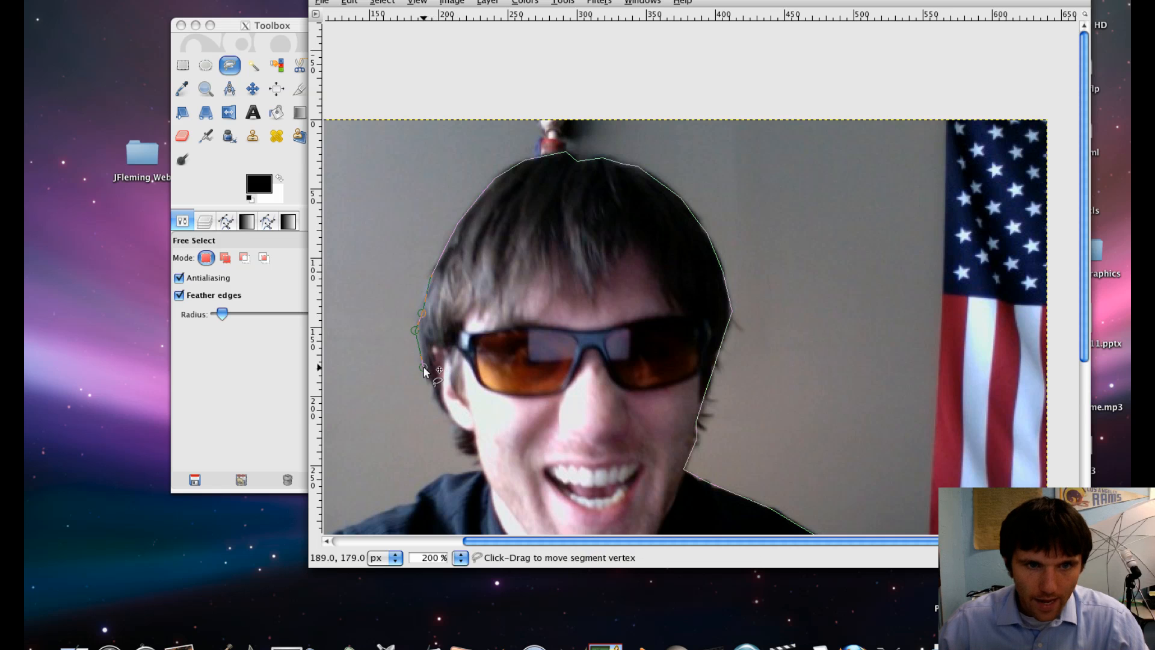
left_click(432, 387)
- Trace the outline past the left cheek and jaw down to the left shoulder
left_click_drag(462, 379, 488, 130)
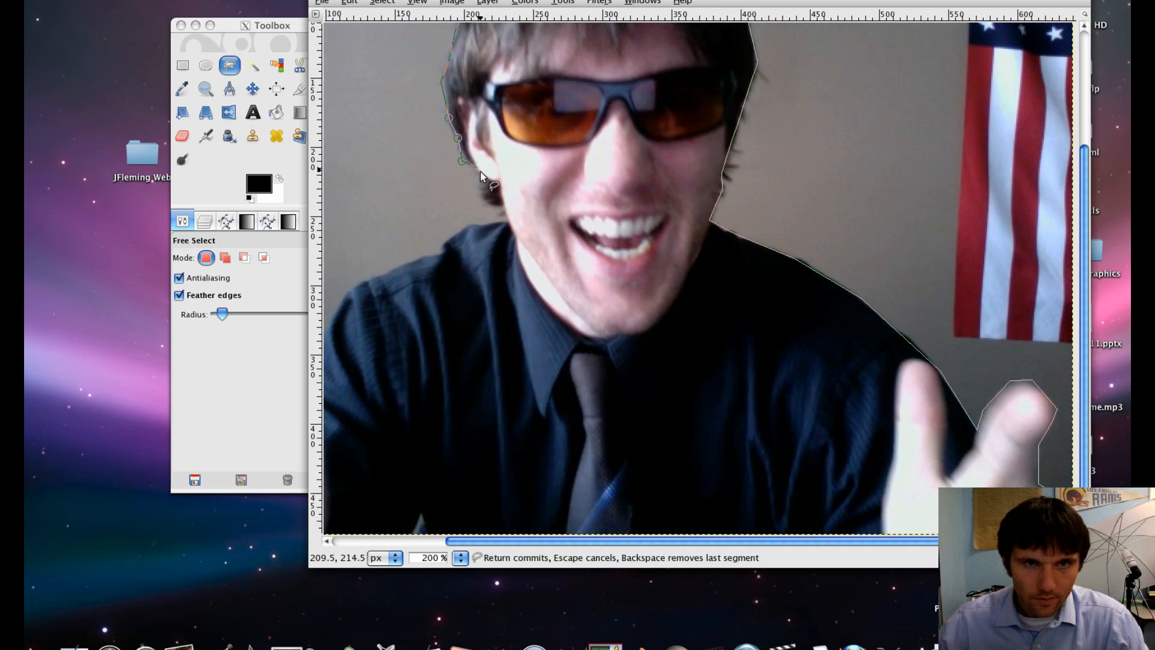
left_click(481, 176)
left_click(480, 197)
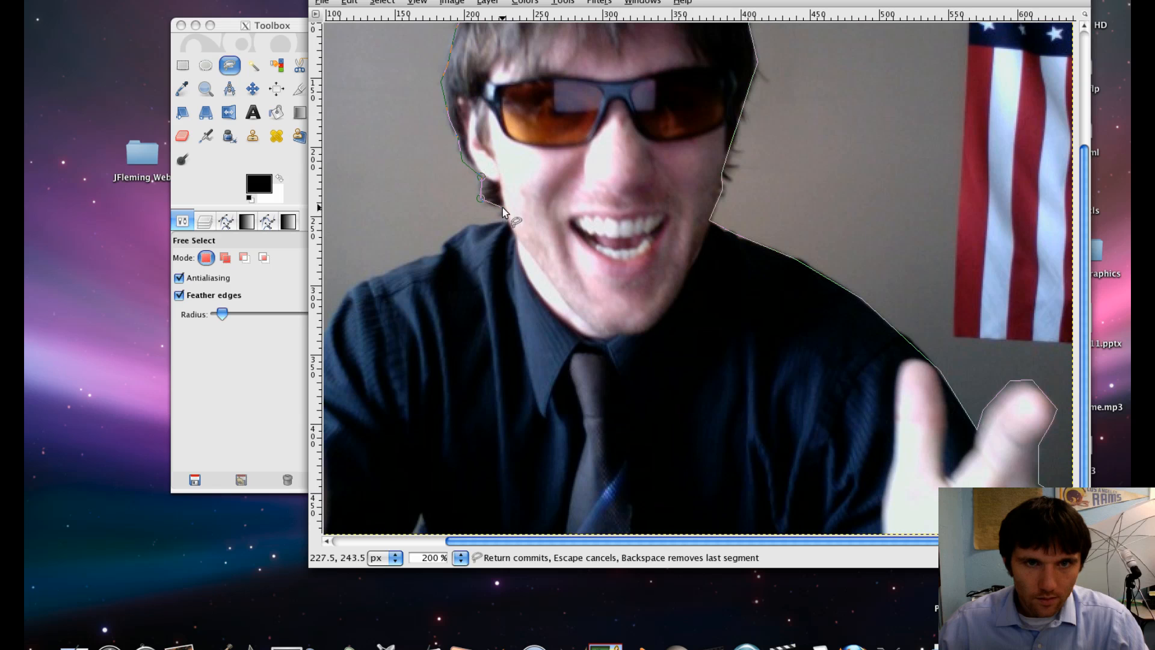
left_click(503, 208)
left_click(505, 220)
left_click(449, 238)
left_click(442, 250)
left_click(413, 259)
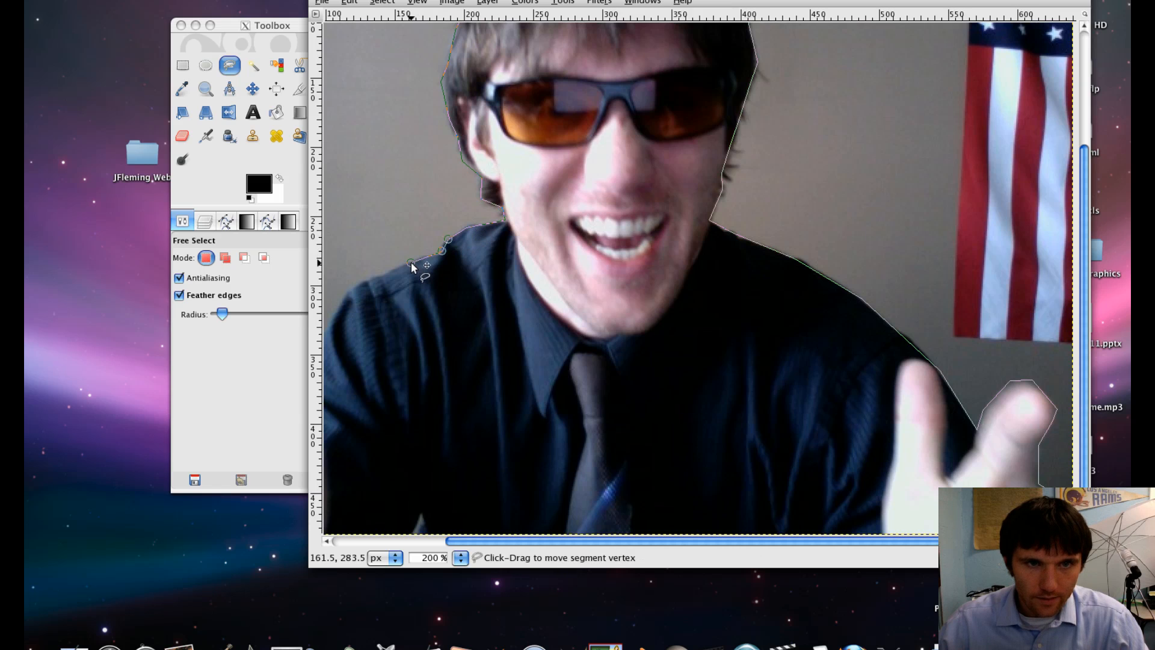
- Outline the raised finger of the left hand with points down to the wrist
left_click_drag(413, 259, 609, 142)
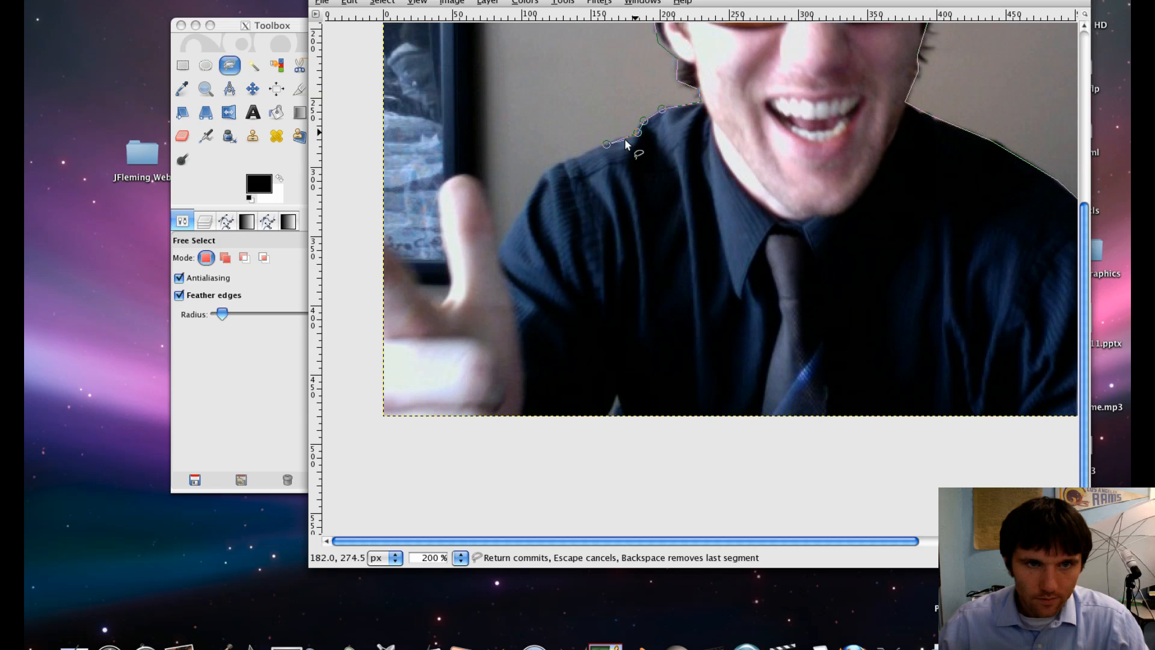
left_click(536, 180)
left_click_drag(536, 179, 550, 167)
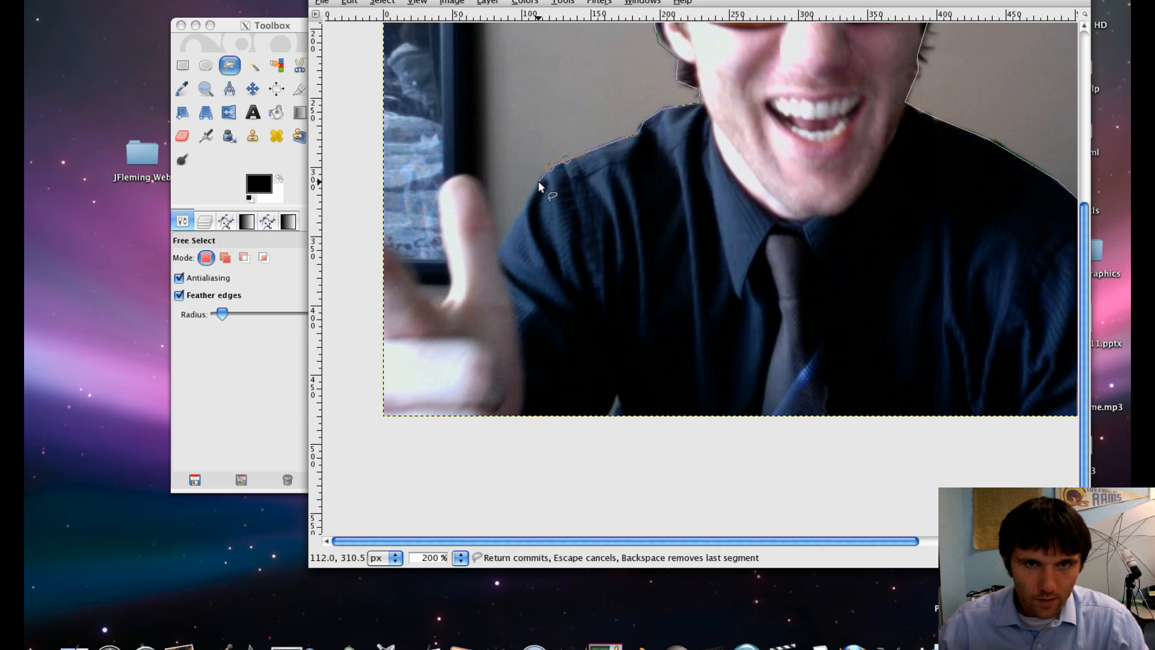
left_click(518, 216)
left_click(497, 251)
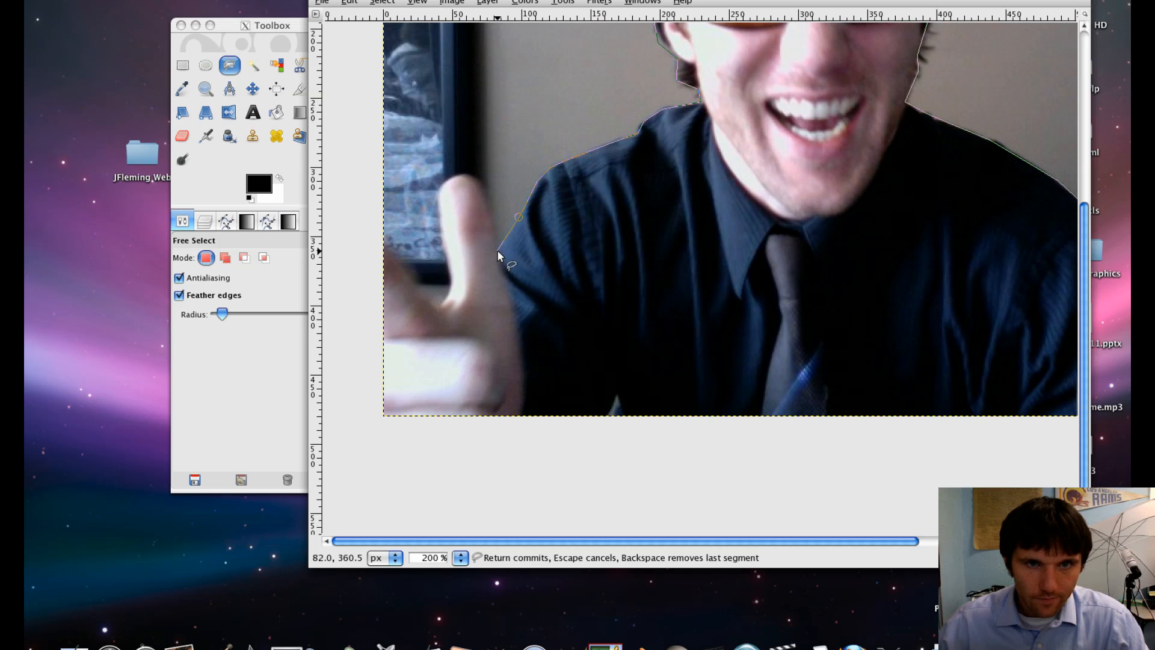
left_click(486, 193)
left_click(470, 172)
left_click(456, 175)
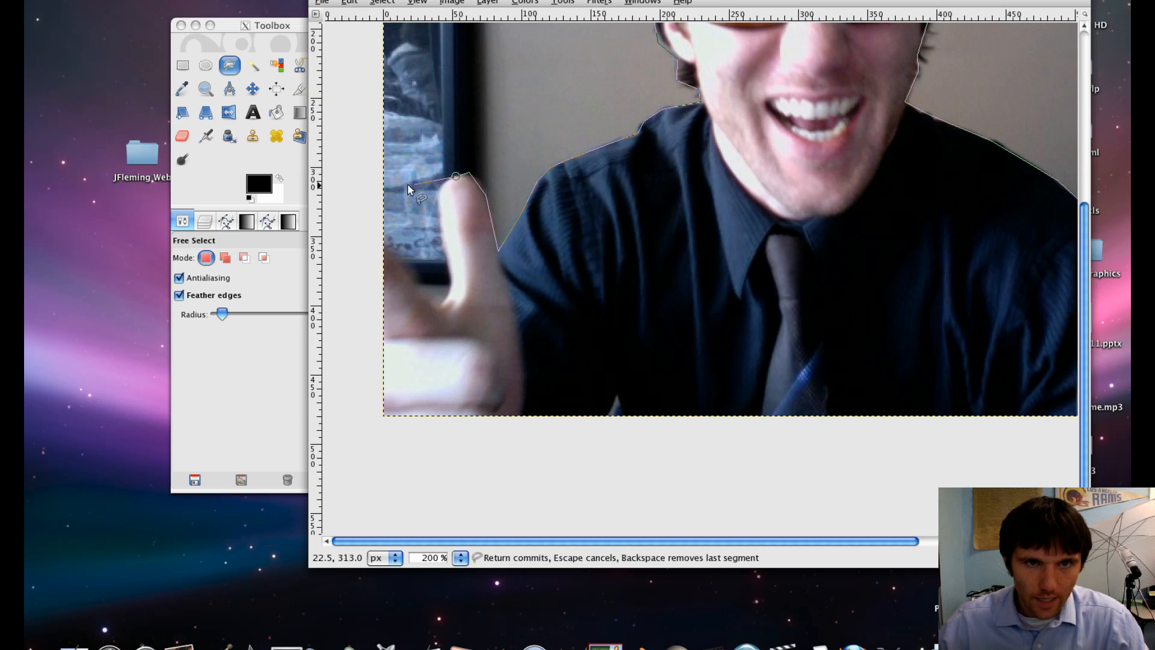
left_click(438, 192)
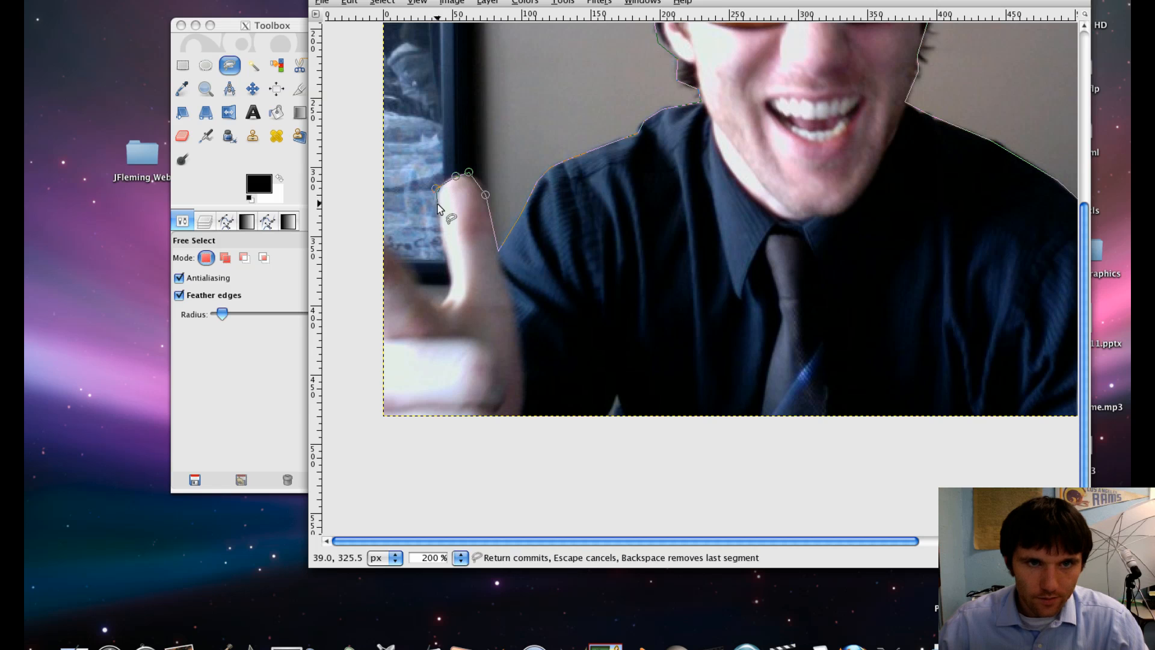
left_click(441, 238)
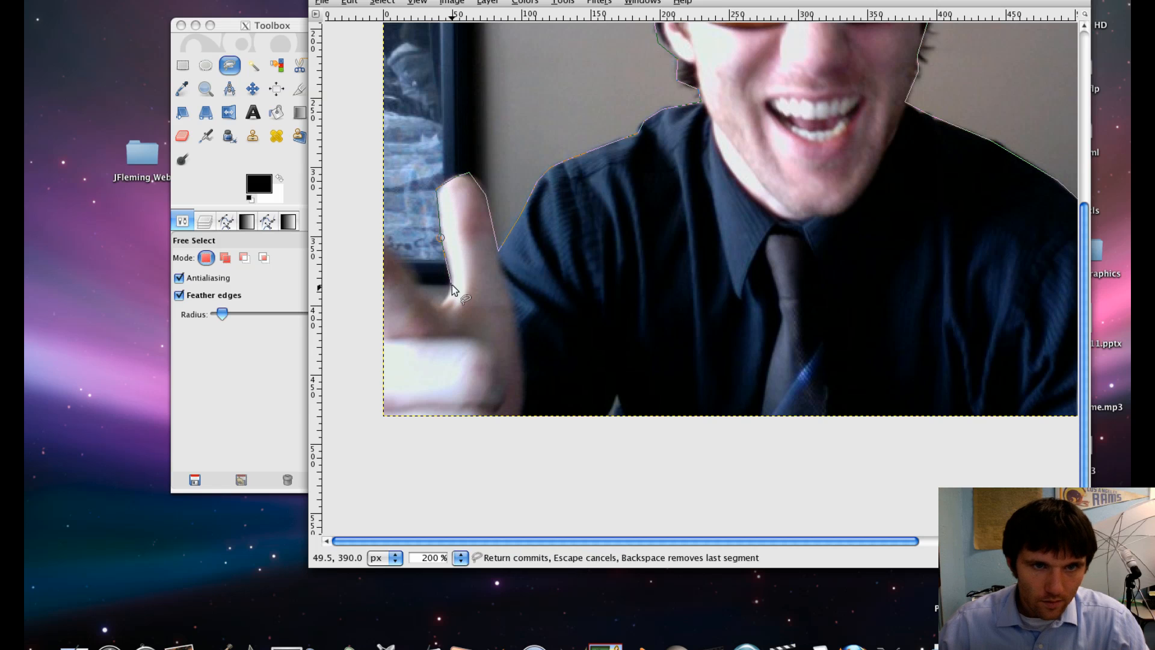
left_click(453, 280)
left_click(433, 307)
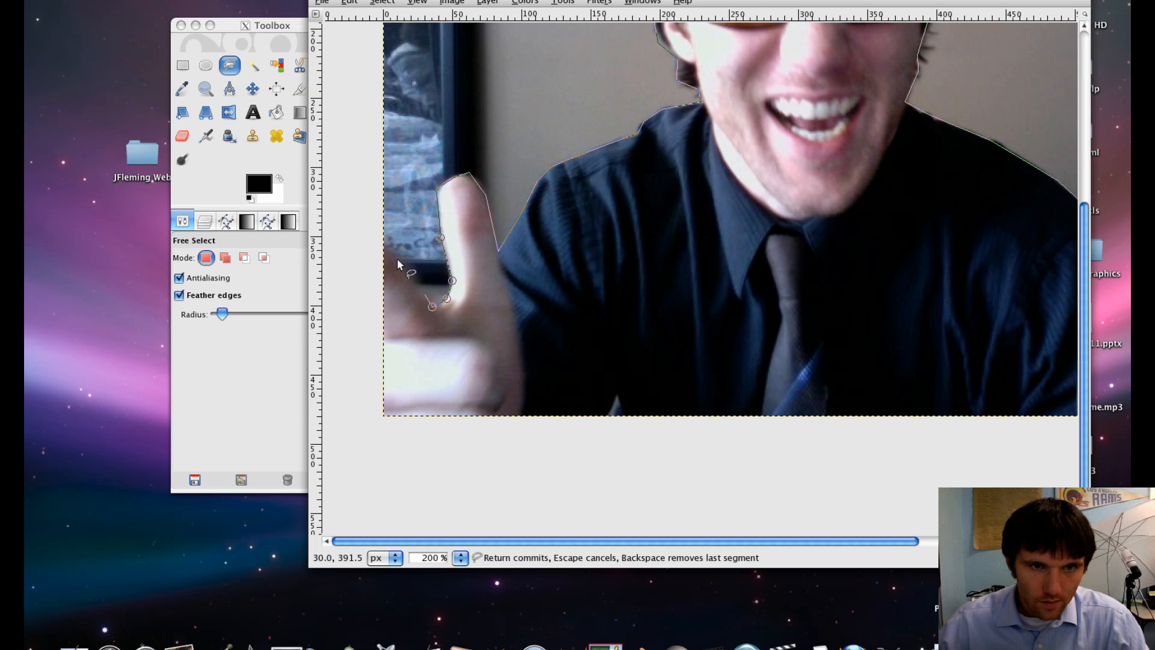
- Extend the outline below the photo's bottom edge and close it at the lower-right corner to finish the selection
left_click(395, 251)
left_click(369, 238)
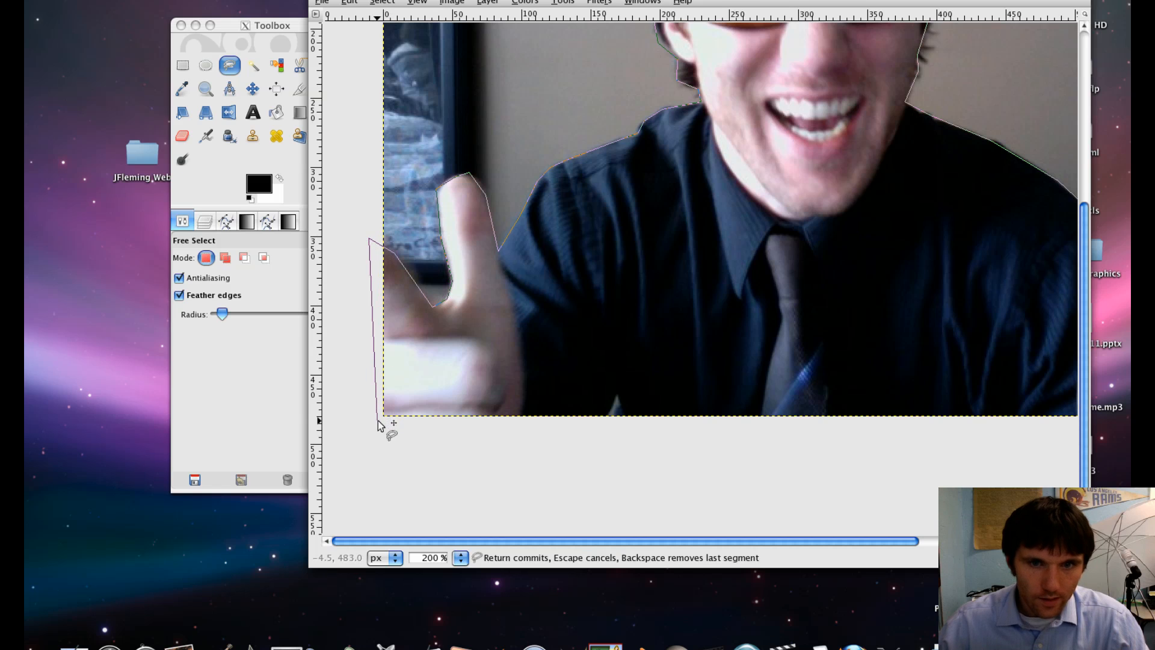
left_click(382, 422)
left_click(814, 456)
scroll(941, 443, "right", 10)
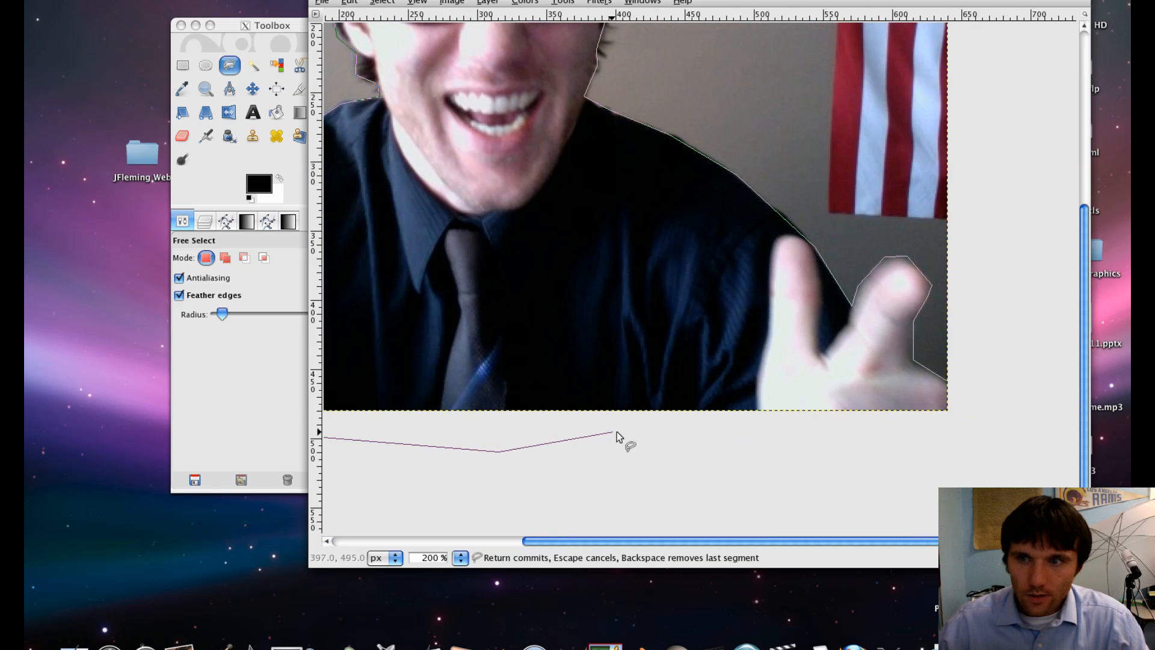
left_click(843, 431)
left_click(978, 432)
left_click(949, 384)
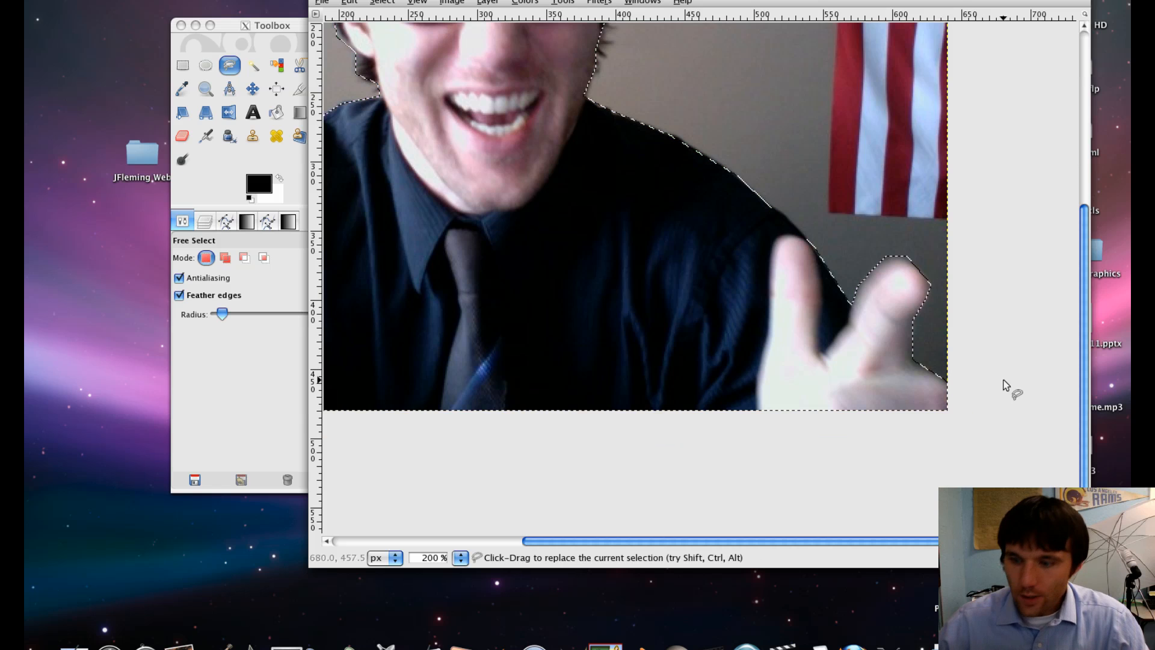
- Invert the selection so the background around the person is selected
key("minus")
key("minus")
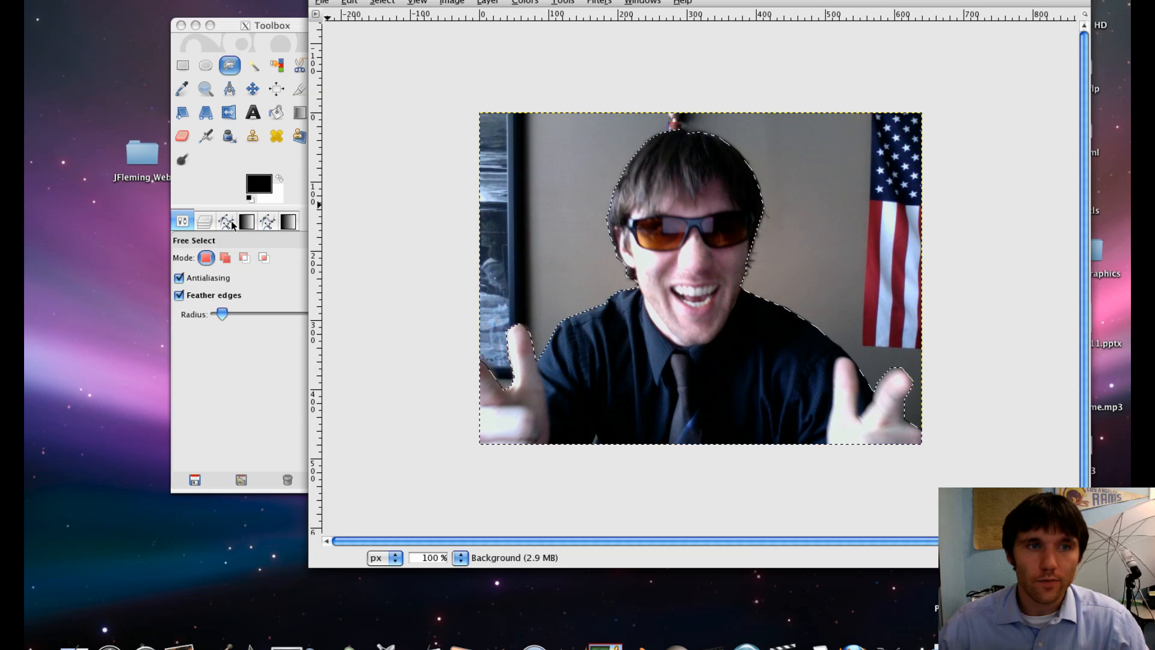
left_click(378, 2)
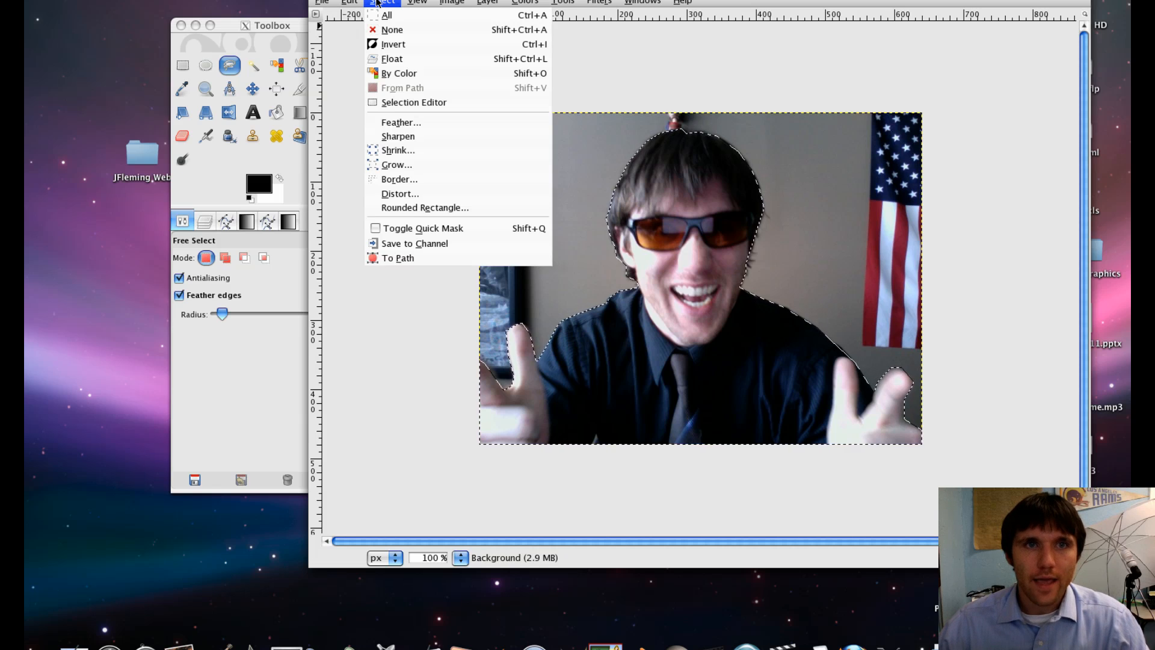
left_click(381, 43)
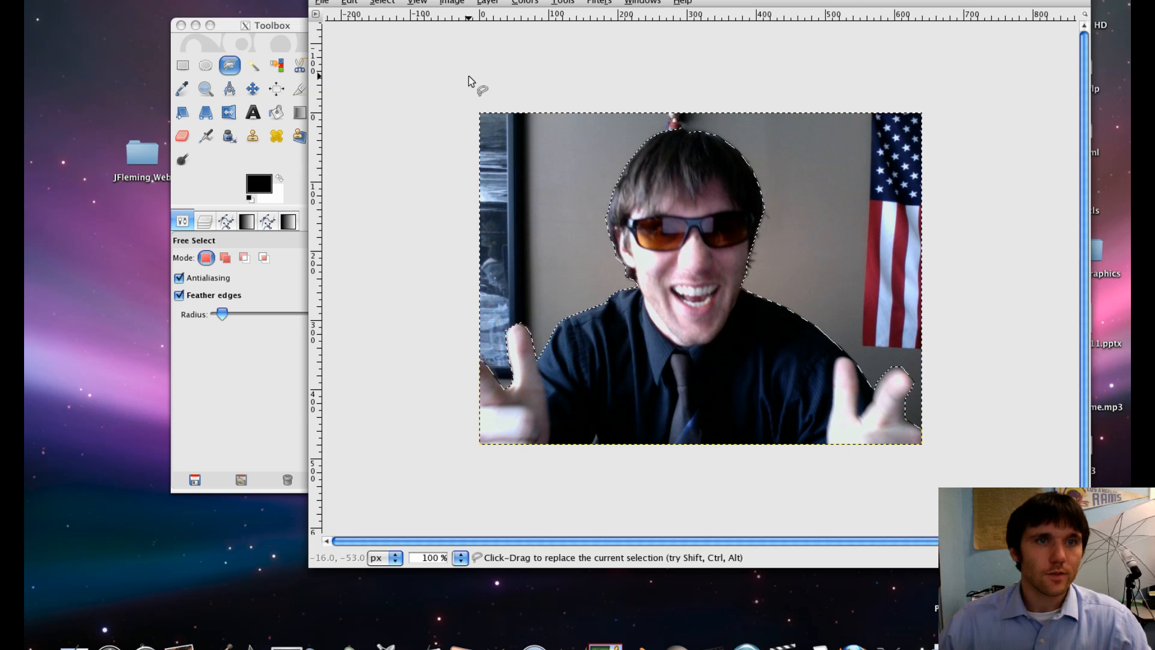
- Fill the selected background with the Web 2.0 Awesome gradient using the Blend tool, and undo the fill
left_click(300, 112)
left_click(236, 296)
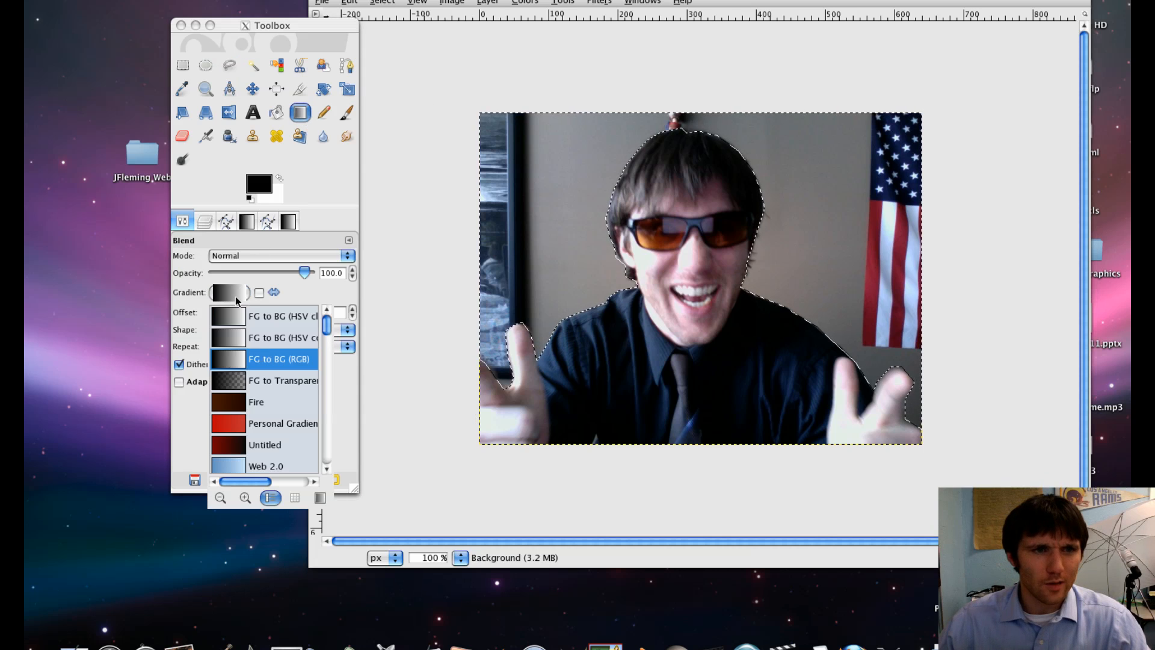
scroll(244, 417, "down", 3)
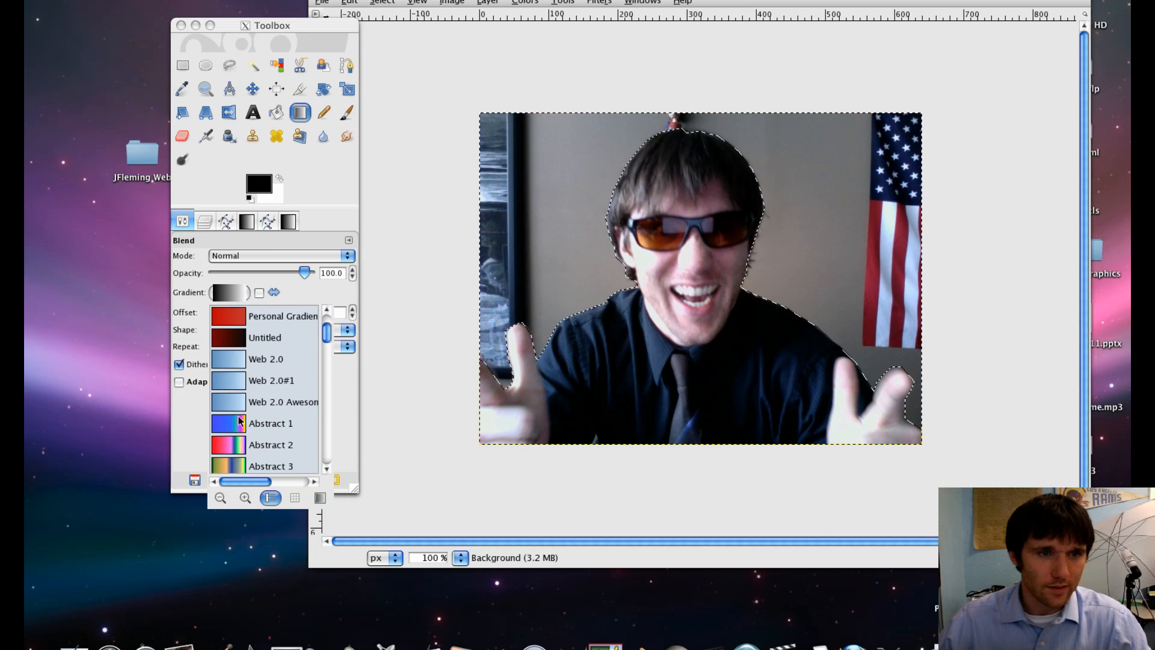
left_click(236, 402)
left_click_drag(429, 241, 971, 242)
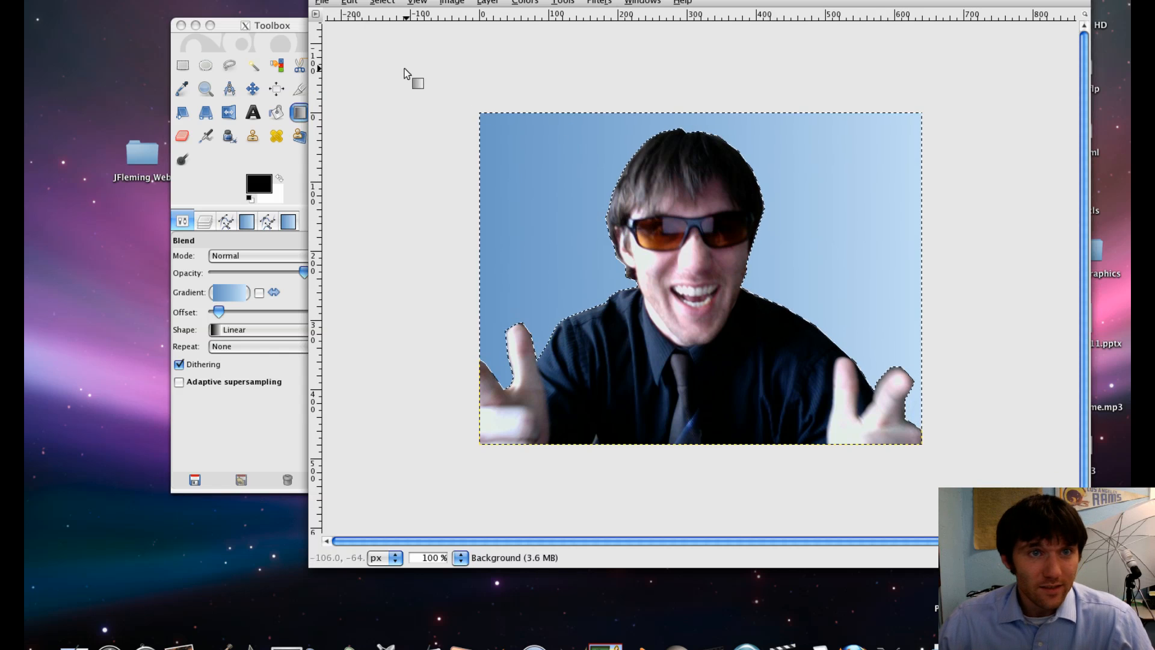
left_click(350, 2)
left_click(366, 18)
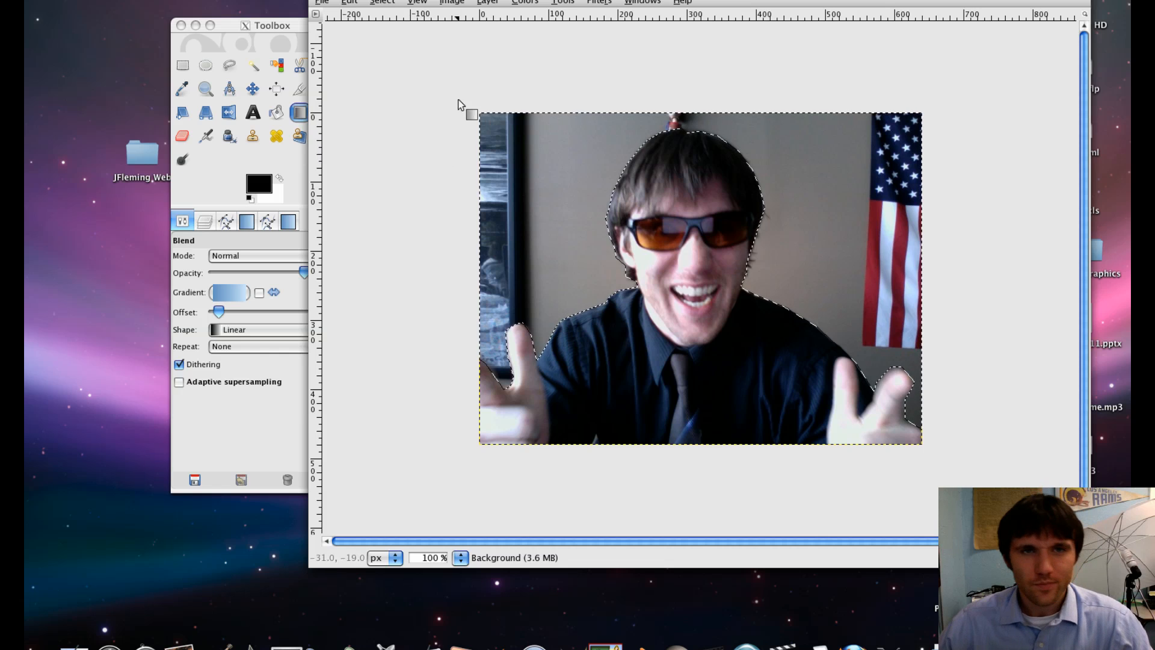
- Add a Layers tab to the toolbox's tool options dock
left_click_drag(240, 23, 182, 20)
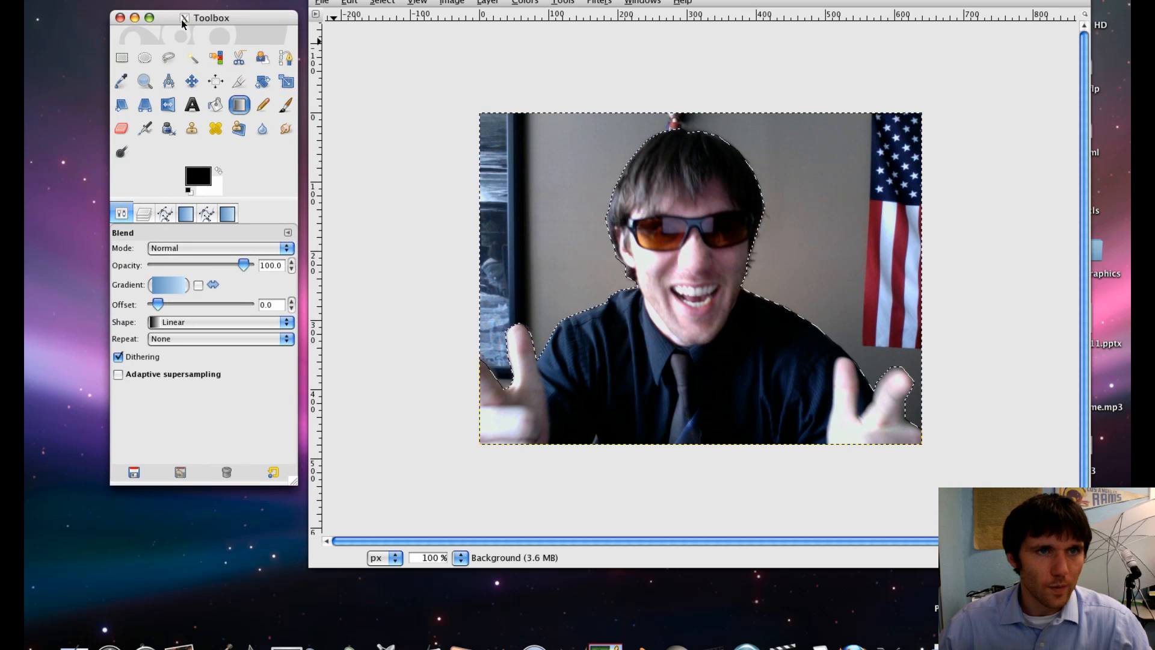
left_click(290, 236)
left_click(313, 245)
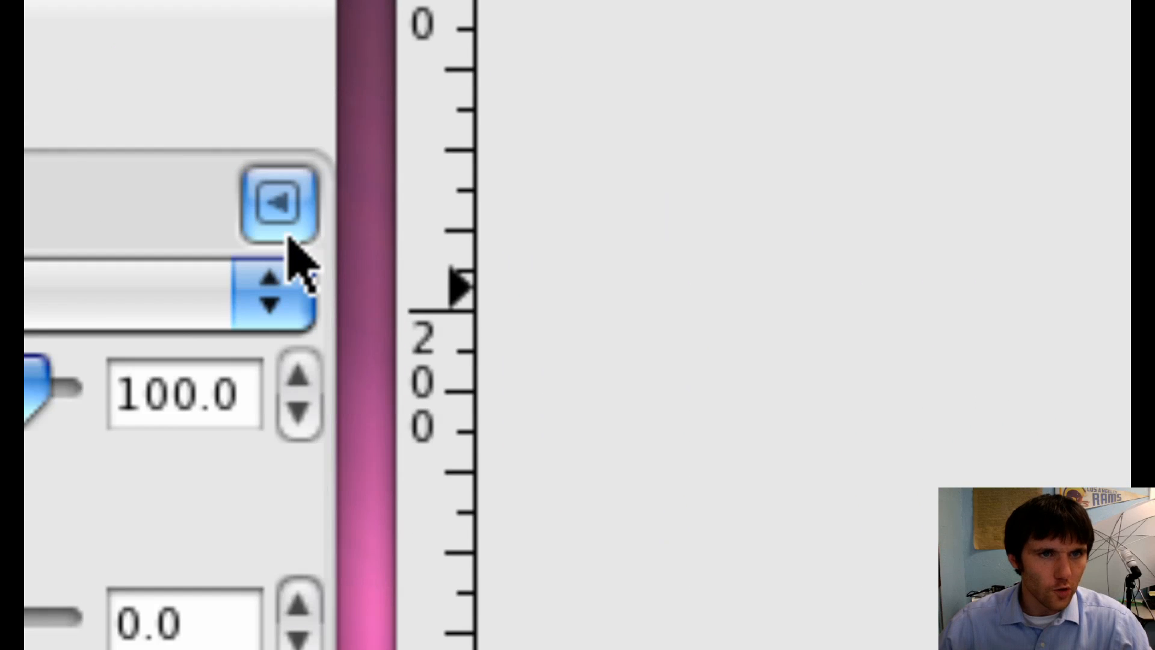
left_click(288, 236)
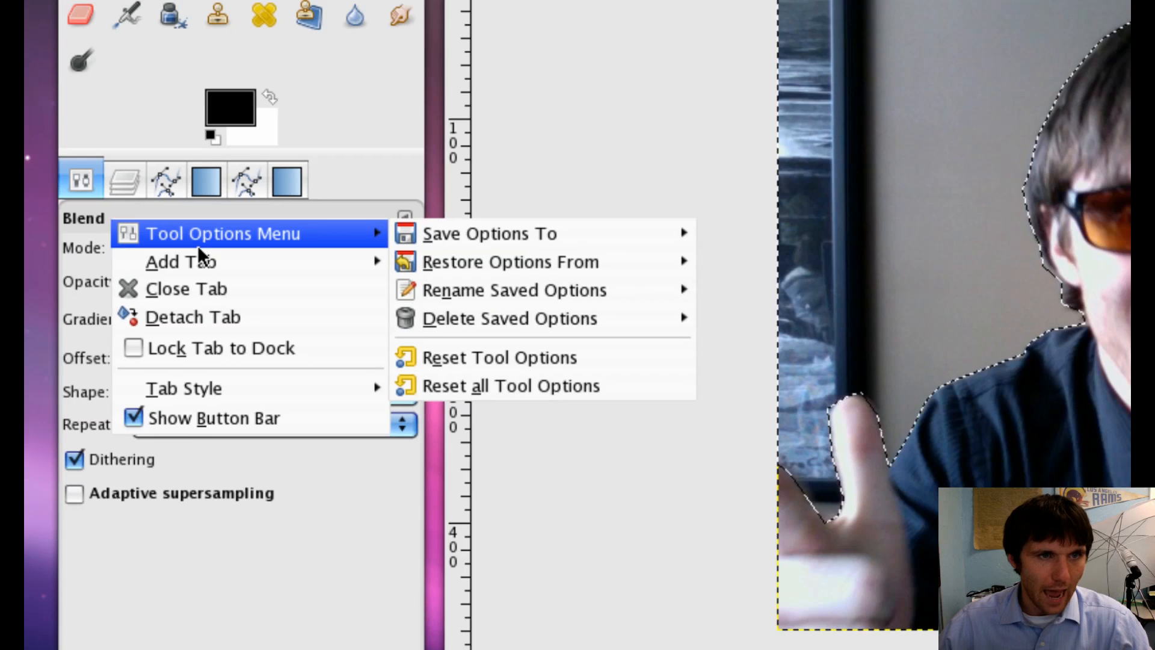
mouse_move(199, 255)
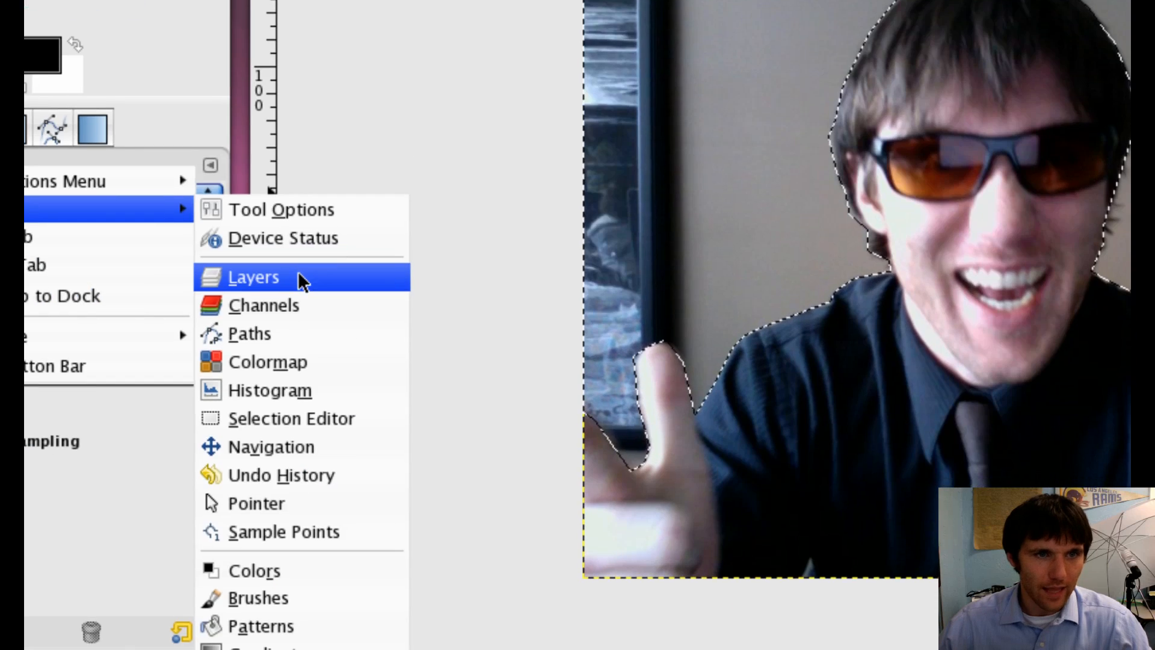
left_click(498, 316)
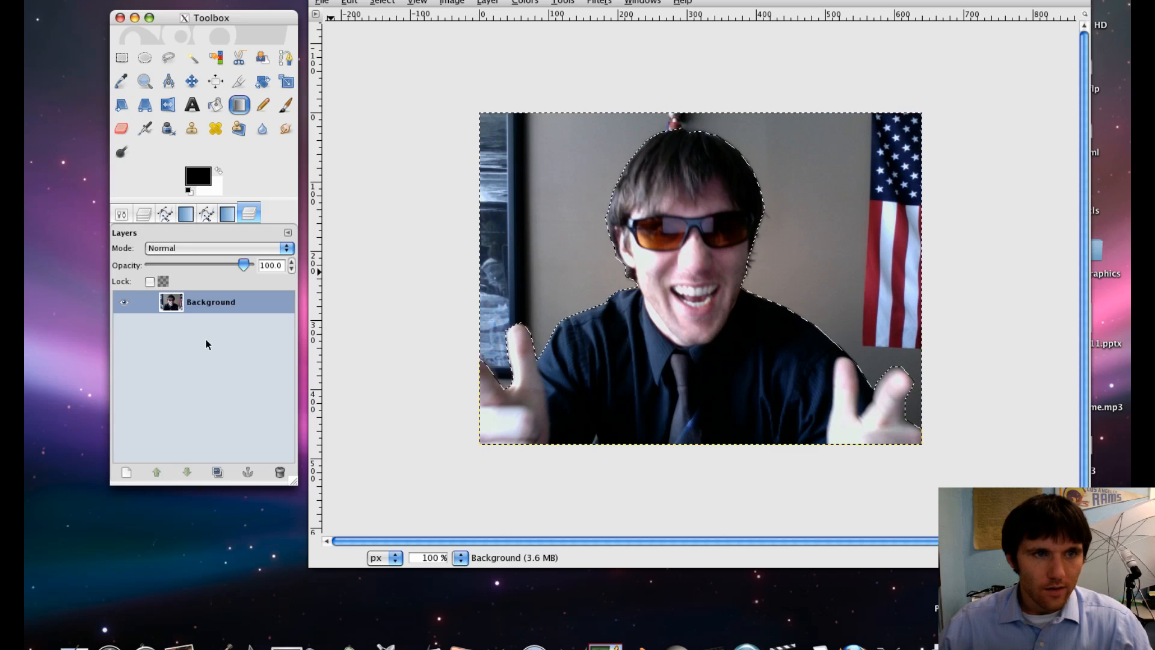
- Add an alpha channel to the Background layer and delete the selected background area
left_click(283, 380)
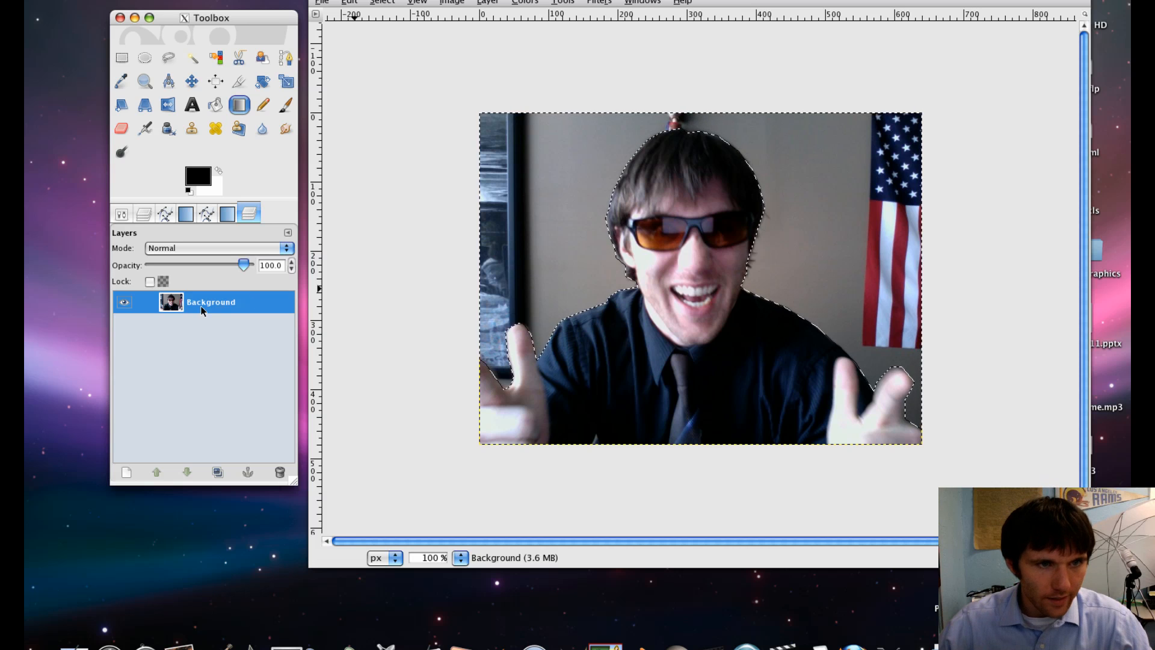
right_click(200, 306)
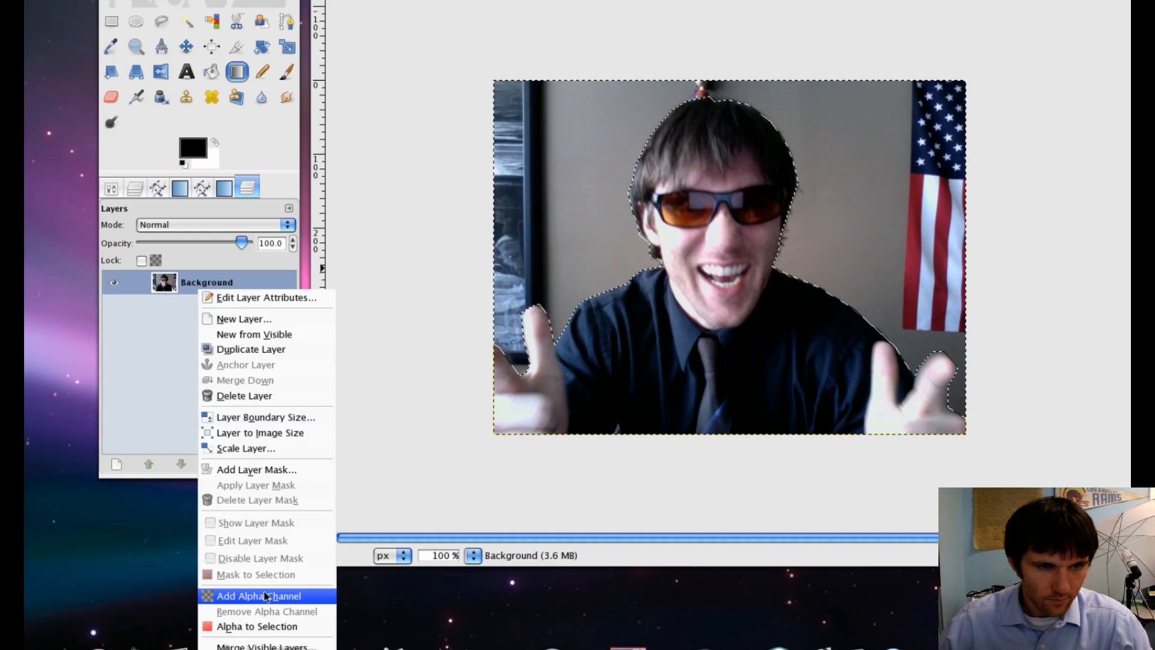
left_click(263, 591)
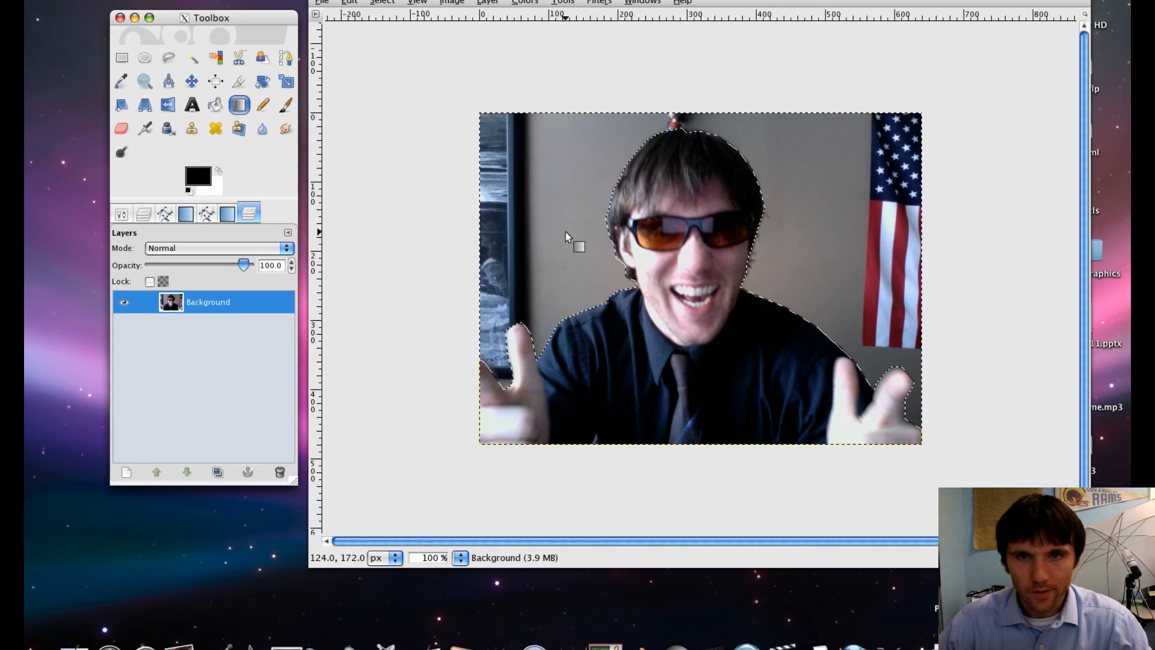
key("Delete")
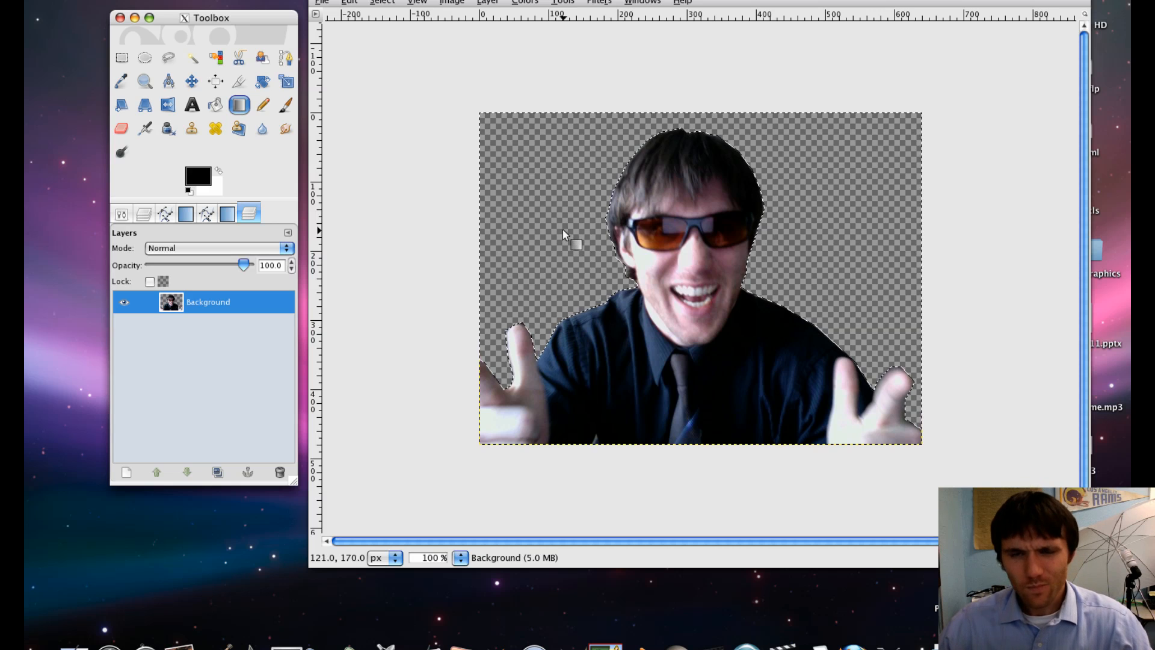
- Switch to Safari, open a new tab and search the web for "las vegas skyline"
left_click(982, 642)
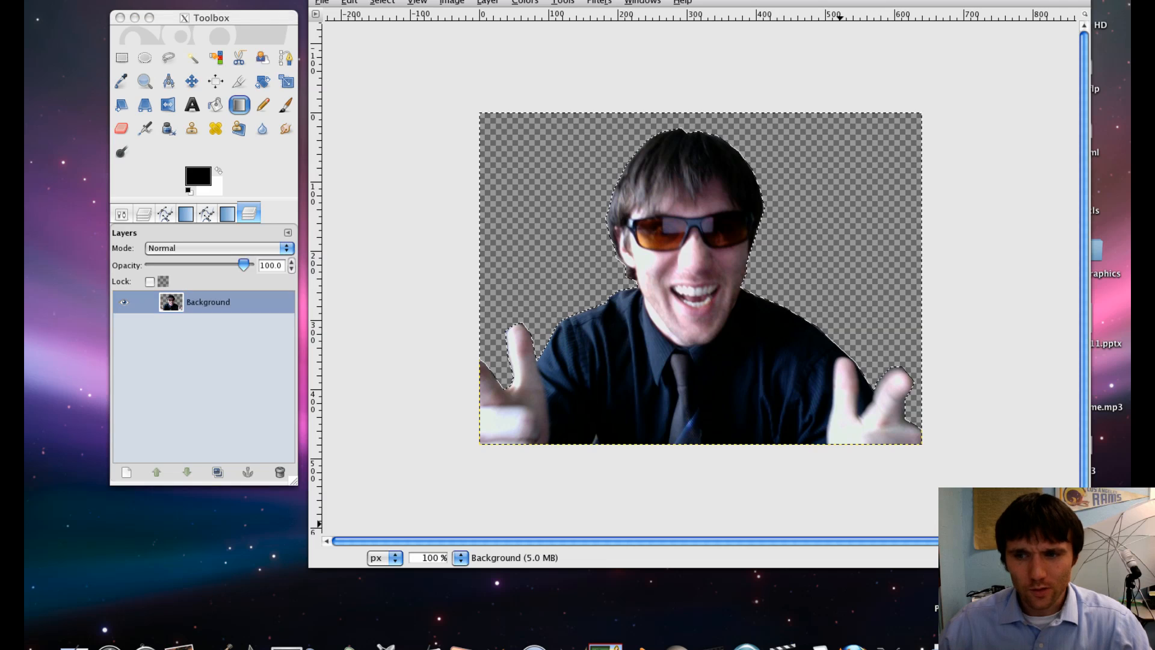
key("super+t")
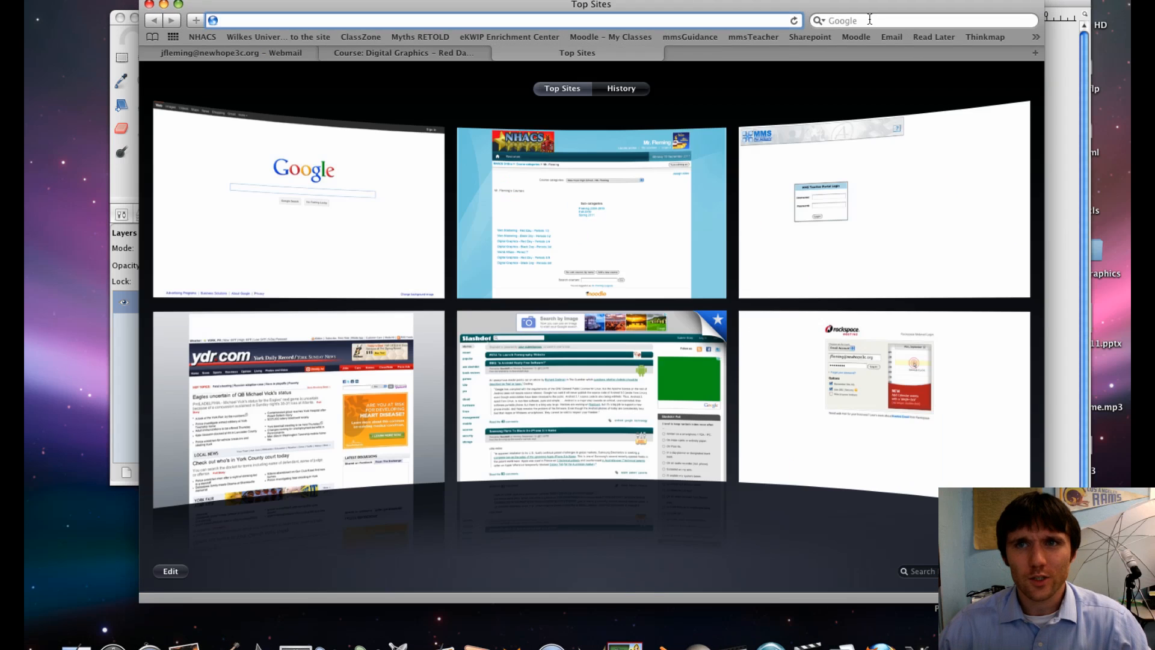
left_click(868, 22)
type("las ")
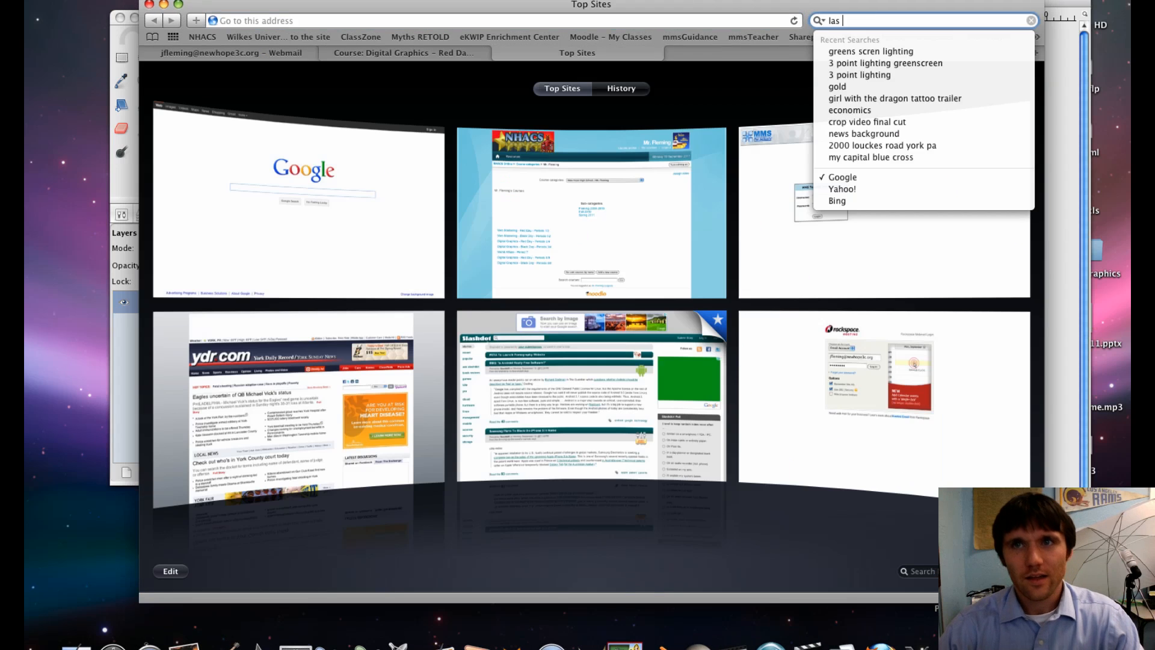
type("vegas skyline")
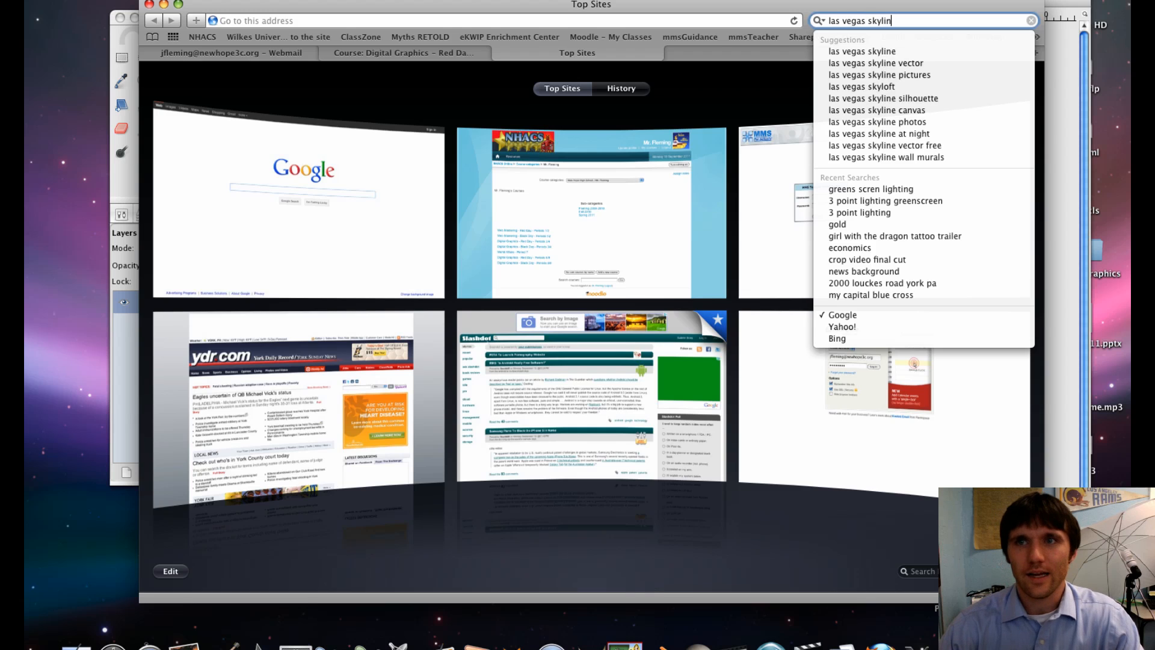
key("Return")
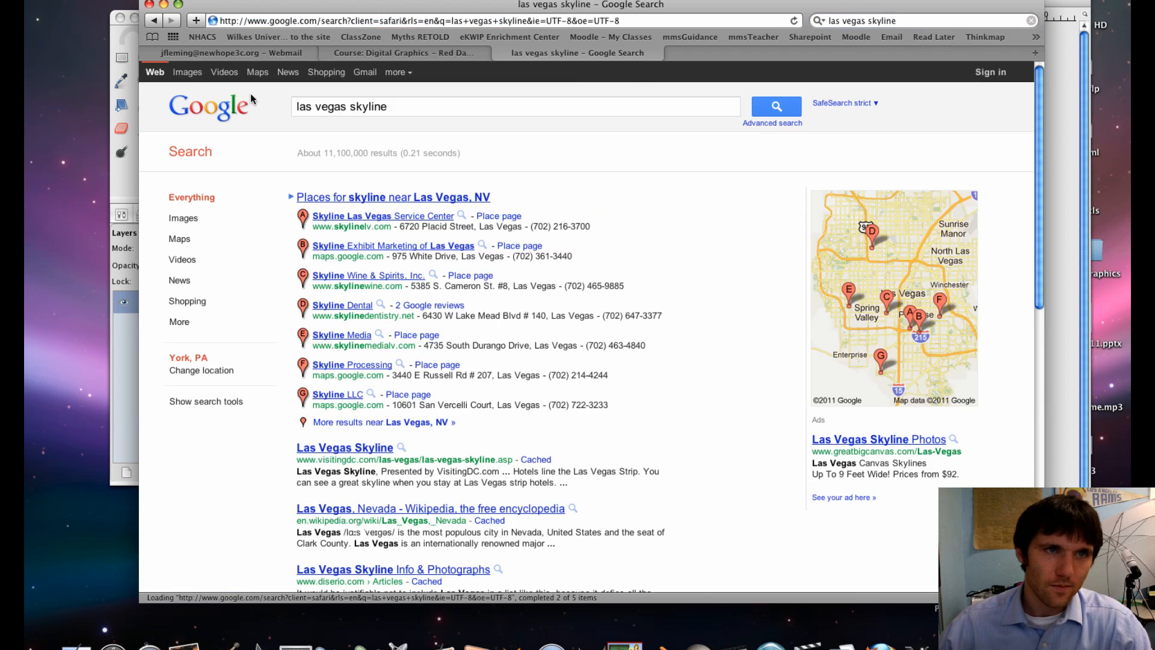
- Browse medium-sized image results and open a Las Vegas skyline photo at full size
left_click(192, 76)
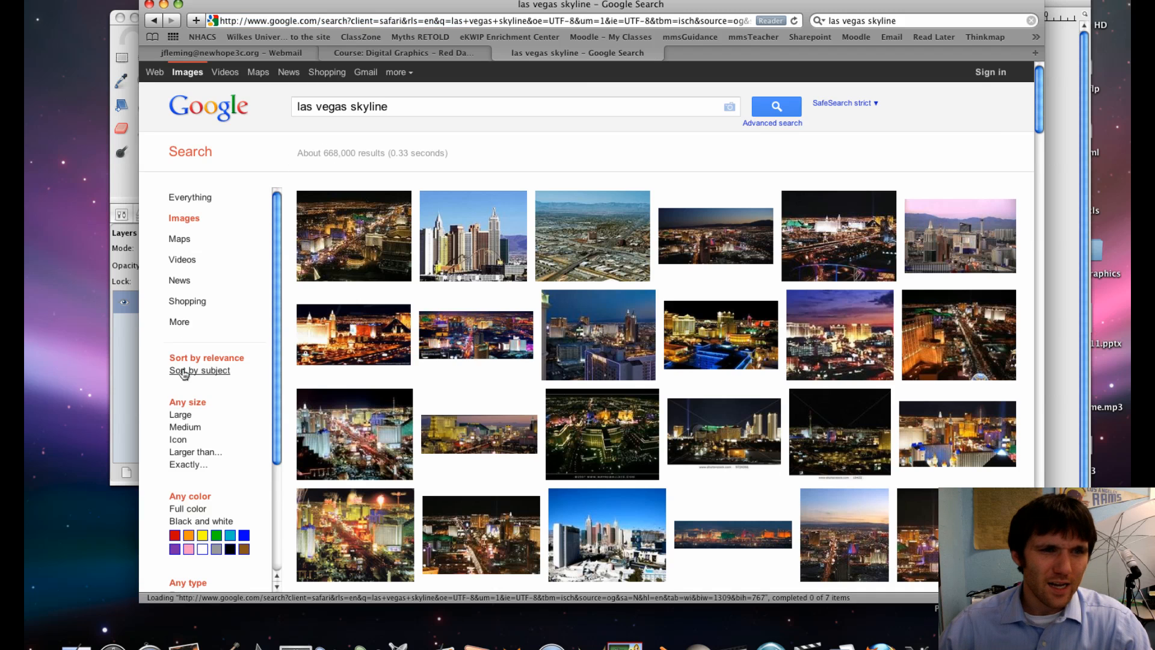
left_click(186, 427)
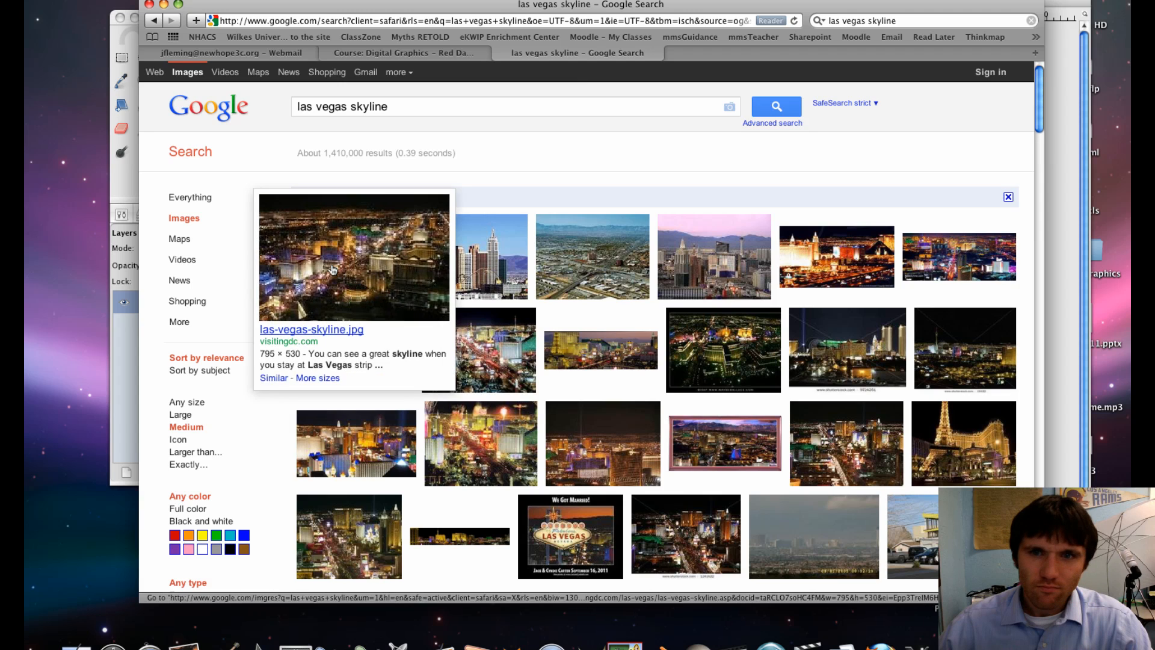
left_click(821, 269)
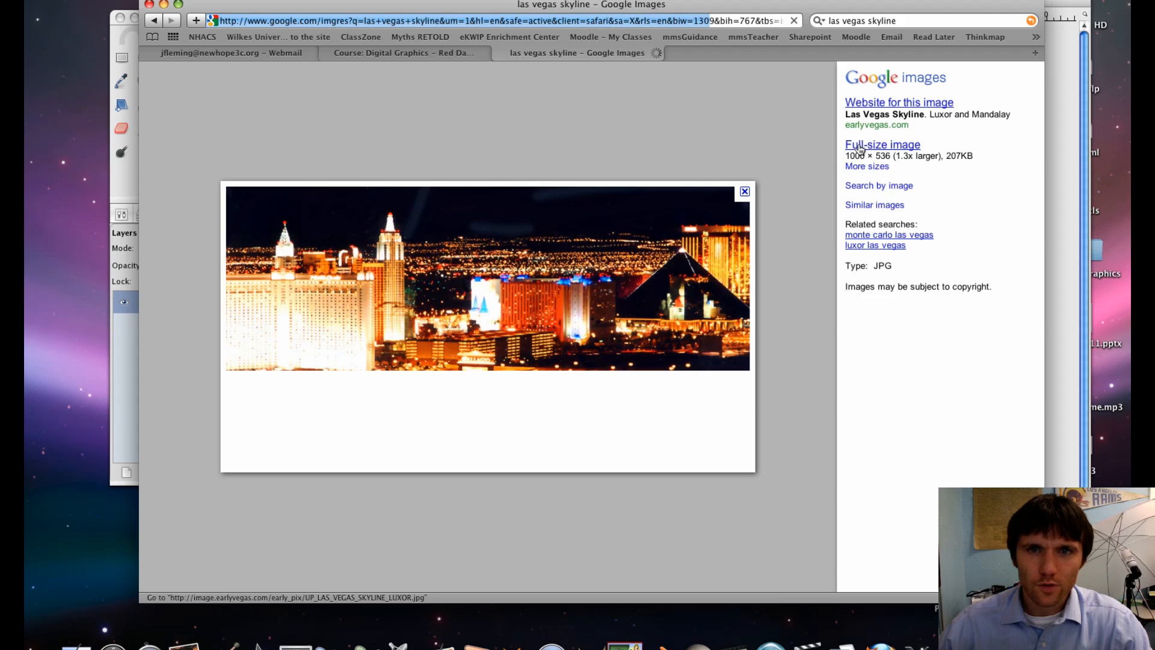
left_click(867, 145)
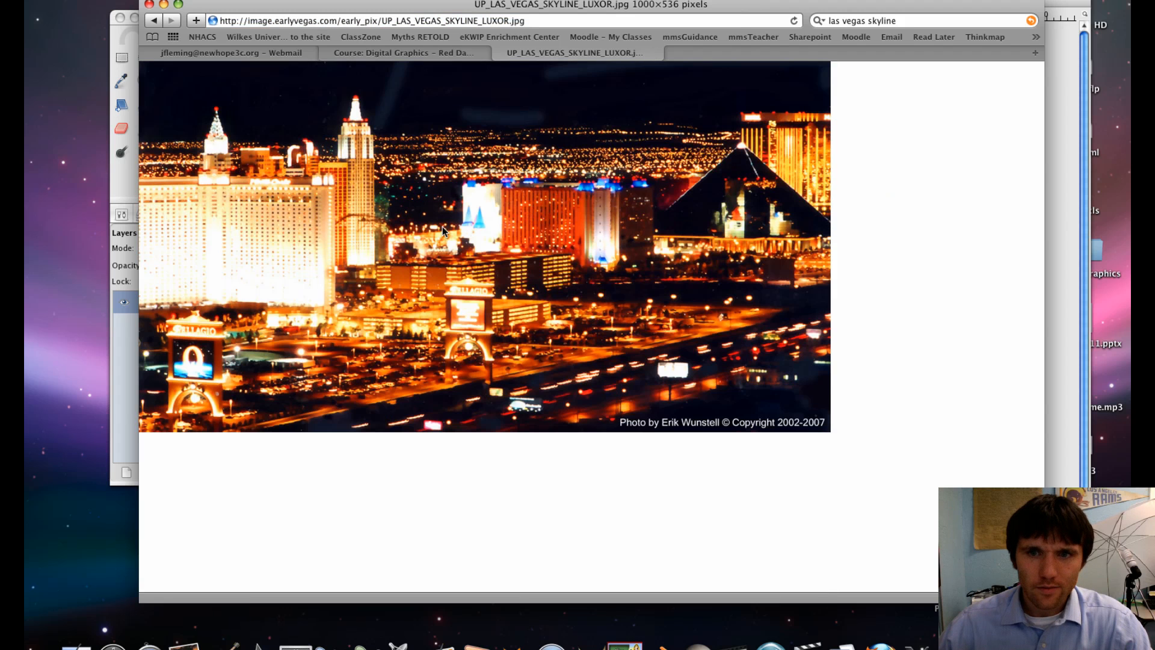
- Save the skyline image to Downloads and minimize the browser window
right_click(442, 226)
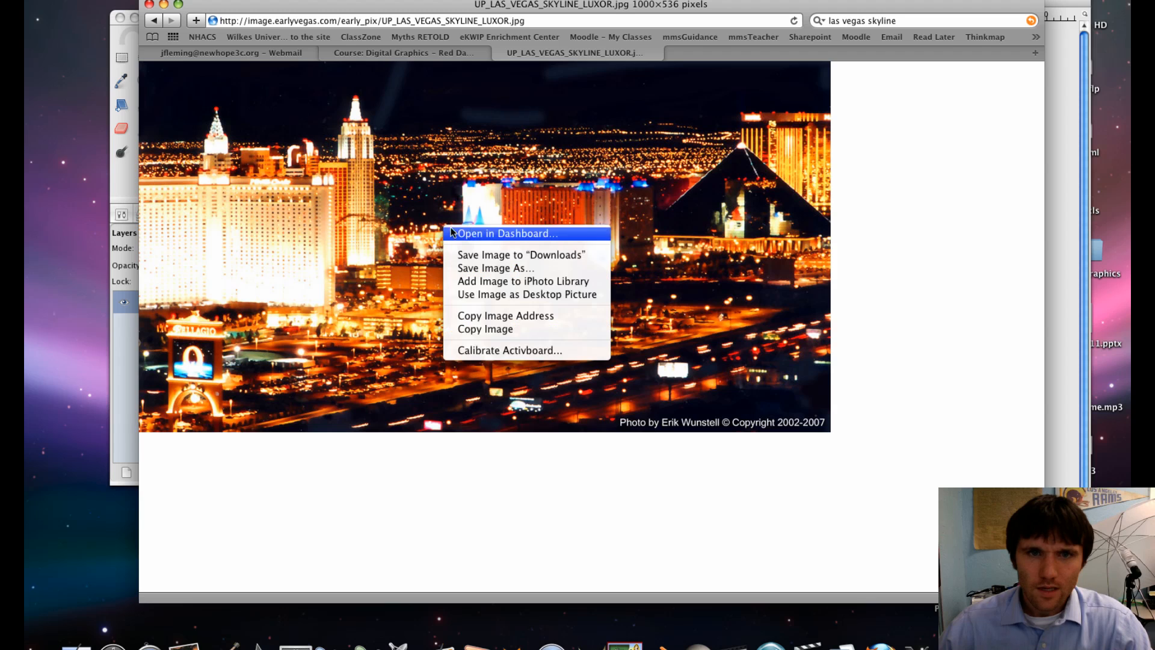
left_click(493, 251)
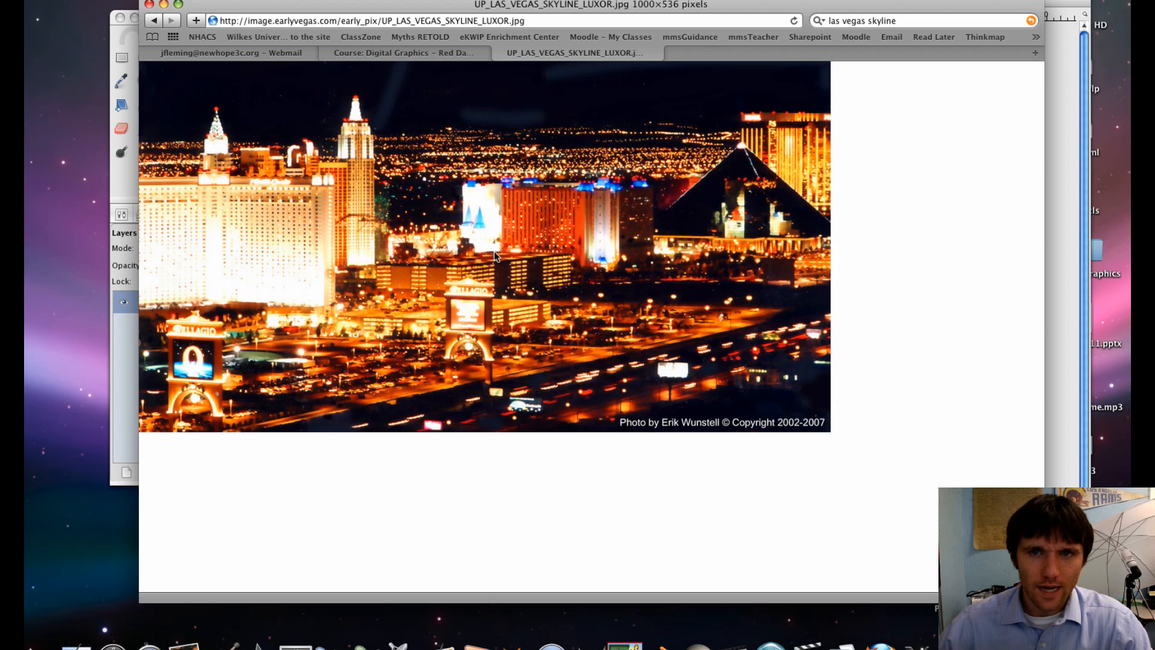
left_click(164, 5)
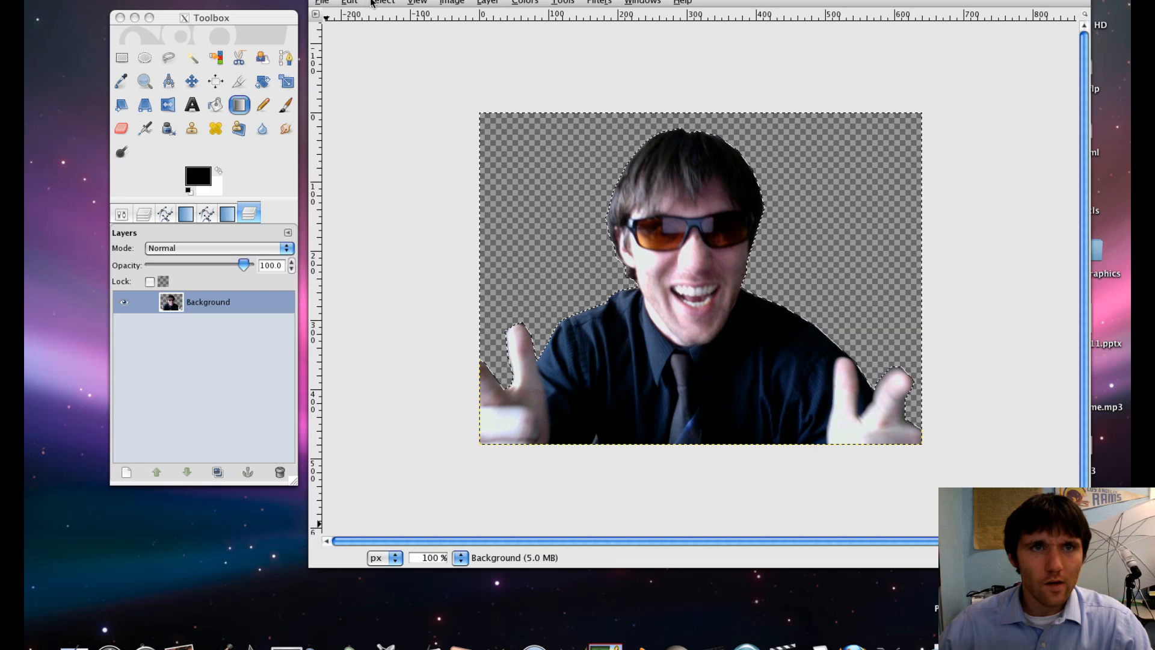
- Open UP_LAS_VEGAS_SKYLINE_LUXOR.jpg from Downloads as a new layer and clear the selection
left_click(321, 3)
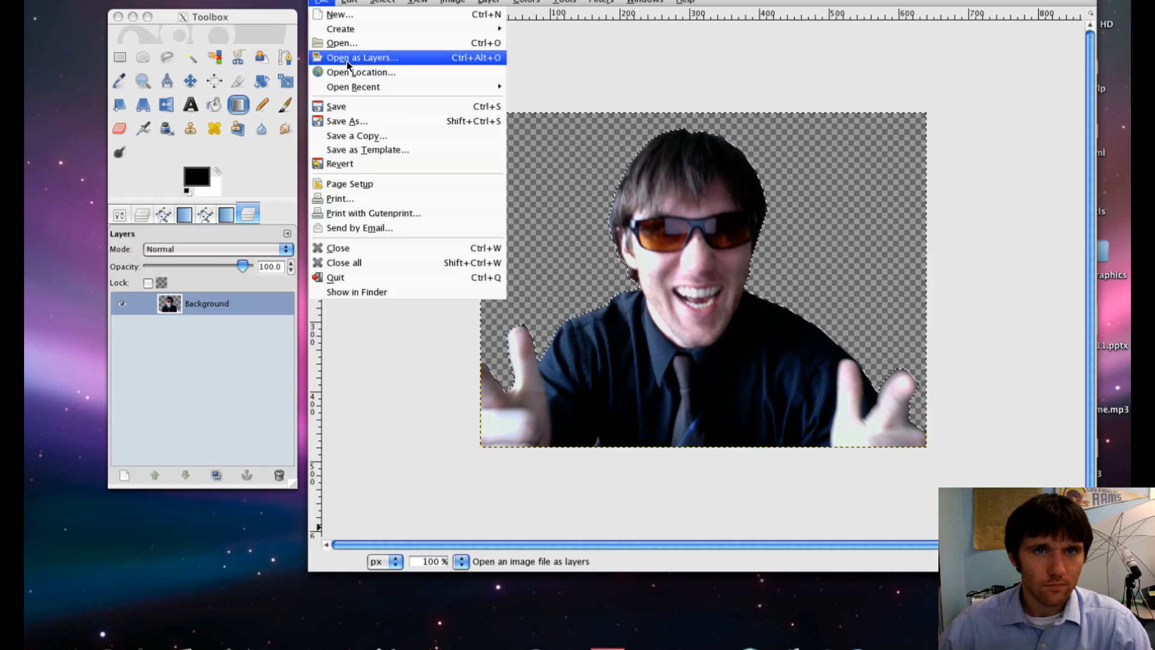
left_click(347, 60)
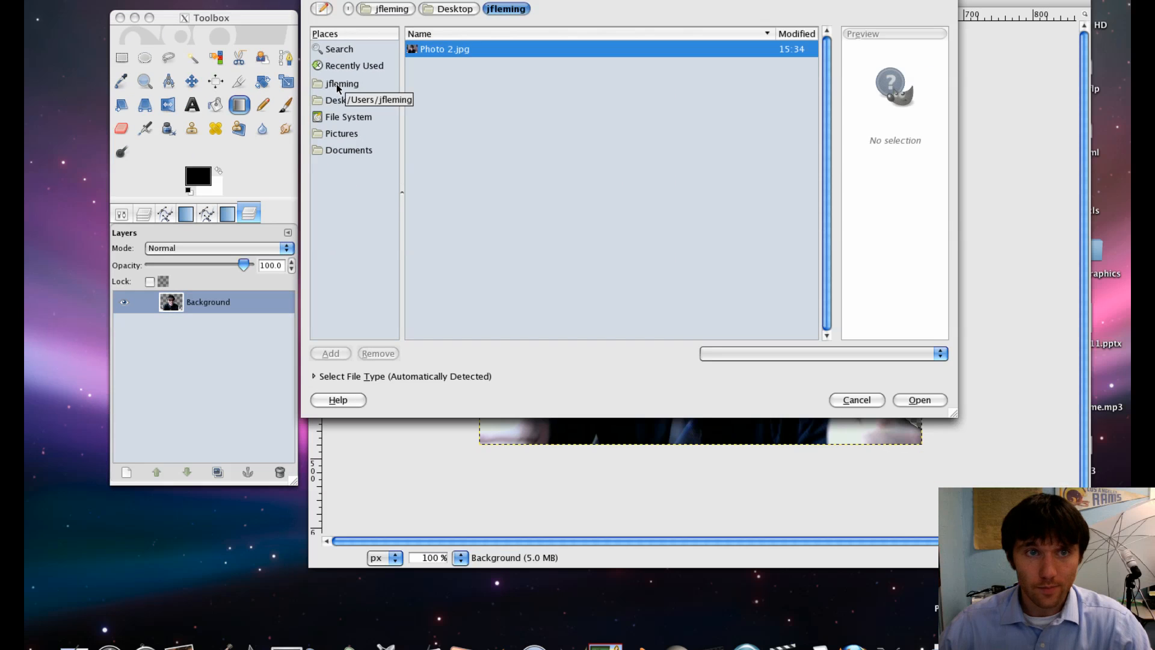
left_click(338, 86)
double_click(463, 82)
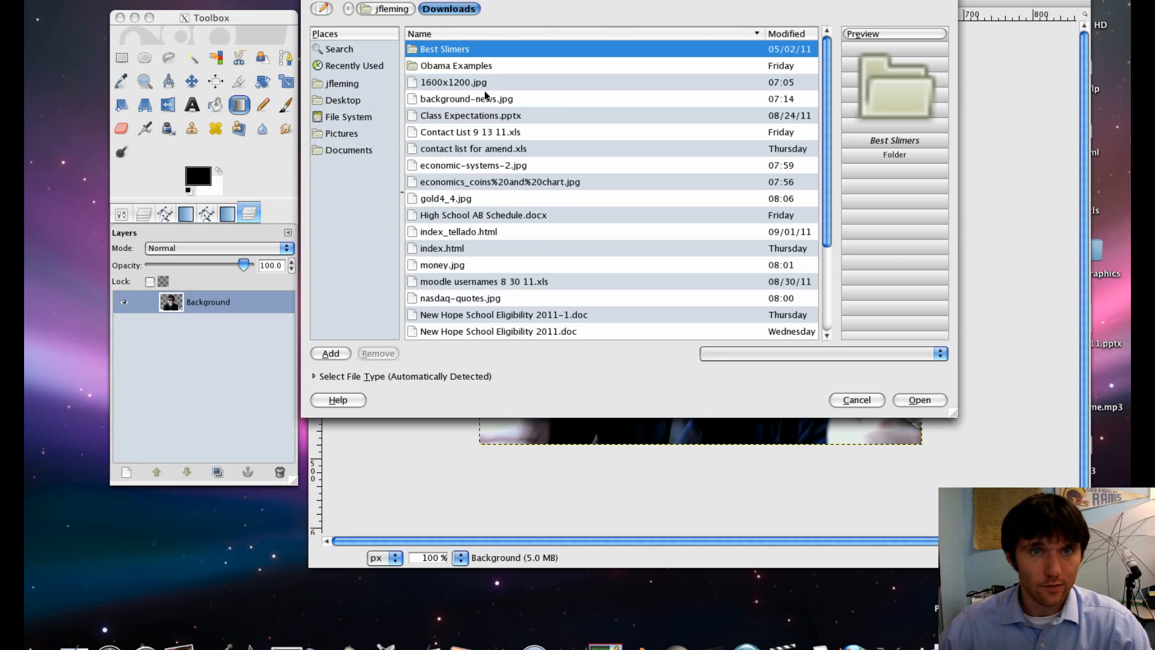
left_click(481, 84)
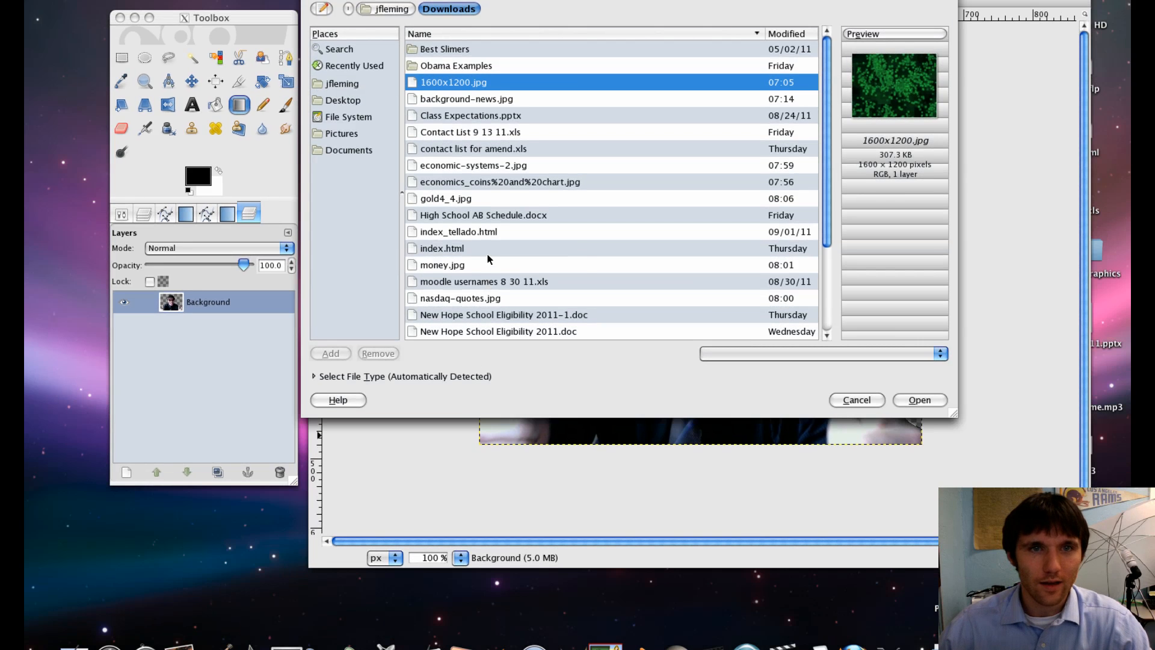
scroll(488, 259, "down", 3)
double_click(458, 330)
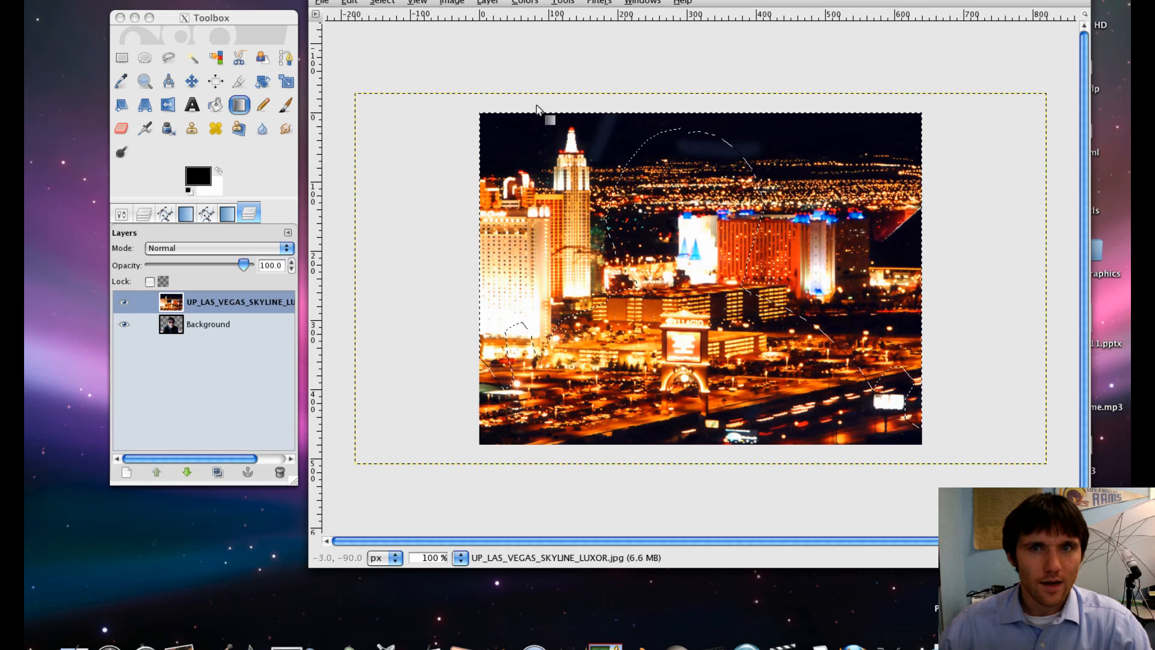
left_click(391, 2)
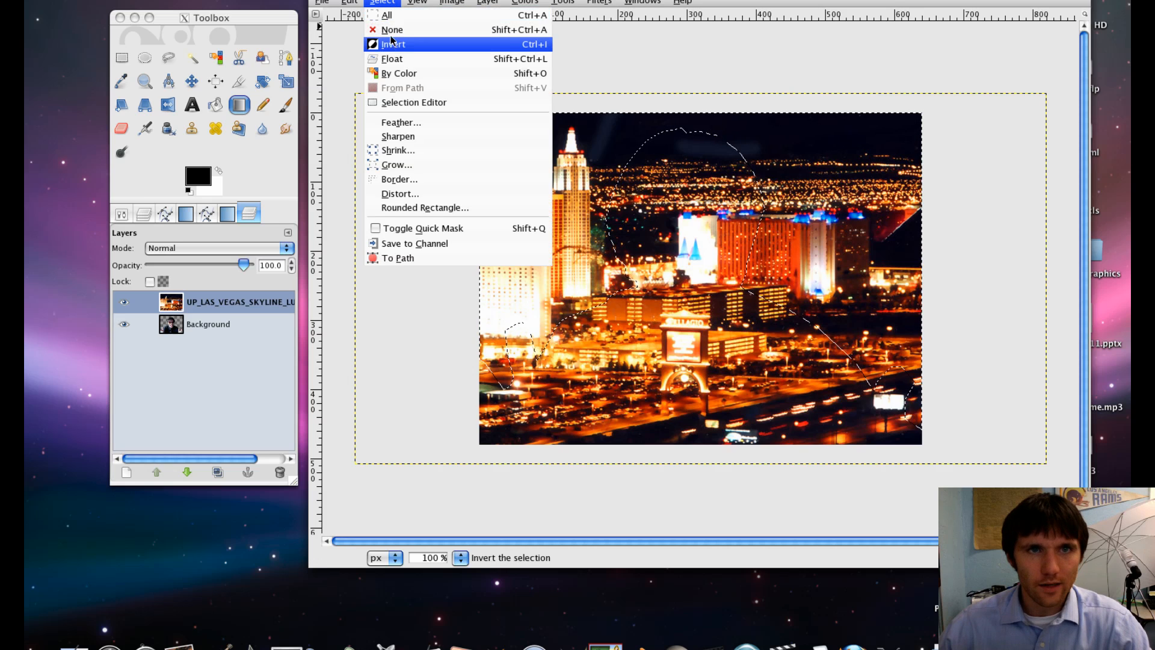
left_click(392, 30)
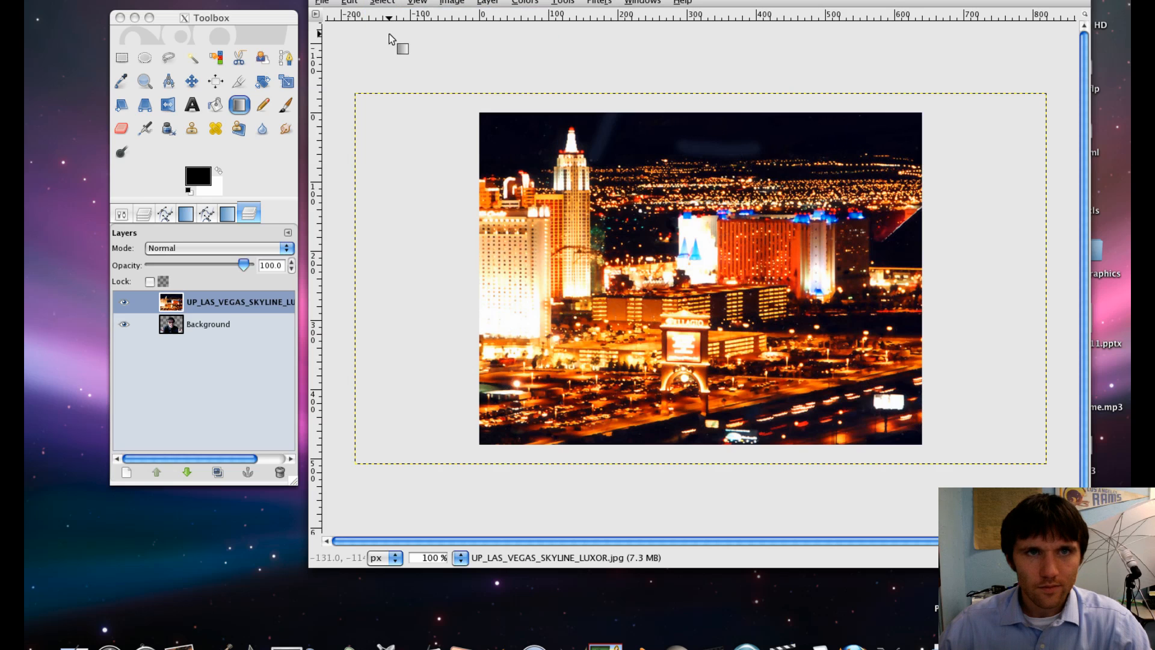
- Lower the Las Vegas skyline layer beneath the Background photo layer so the person sits on top
left_click(213, 303)
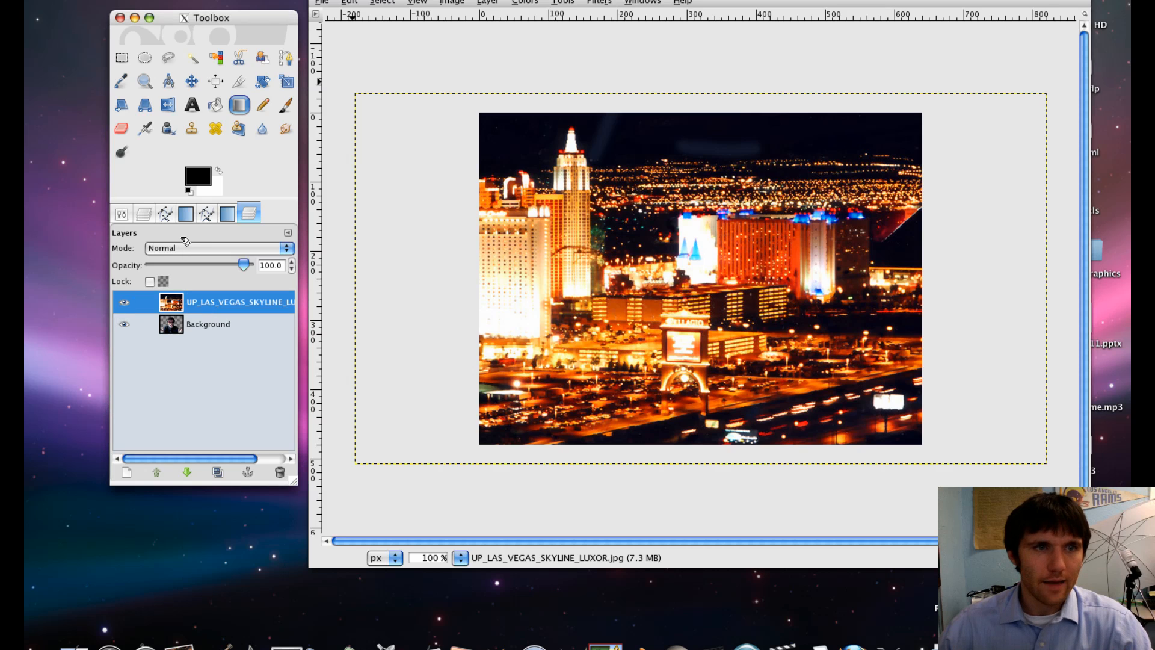
left_click(248, 215)
left_click(201, 304)
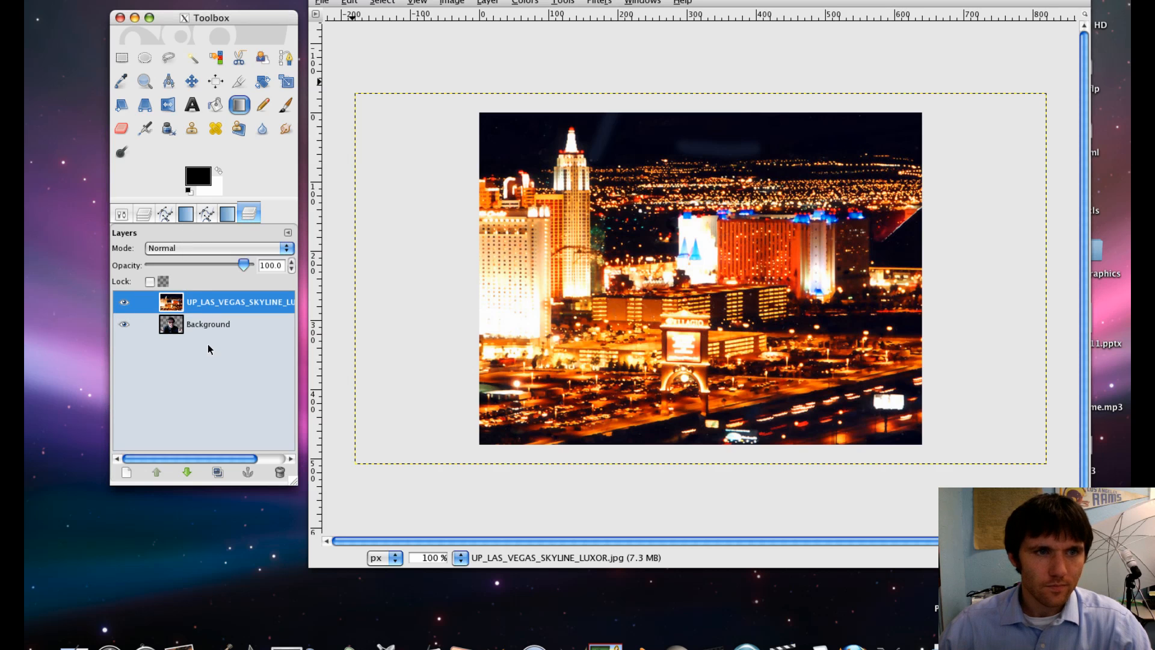
left_click(187, 473)
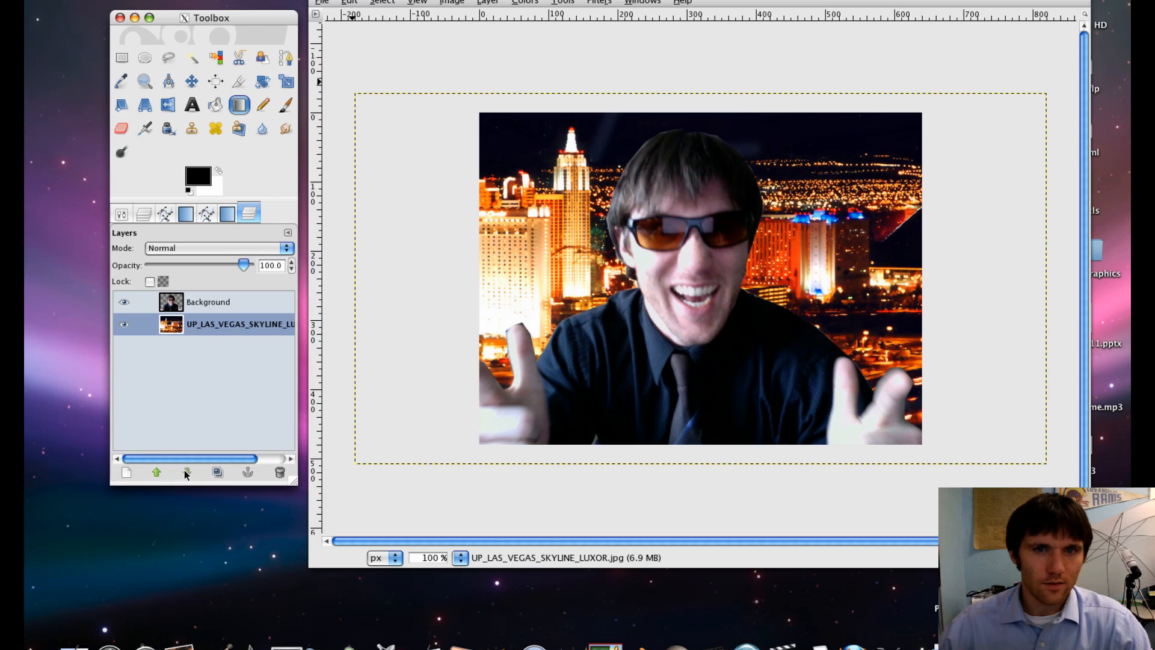
- Shift the person's photo layer slightly to the right with the Move tool
double_click(201, 87)
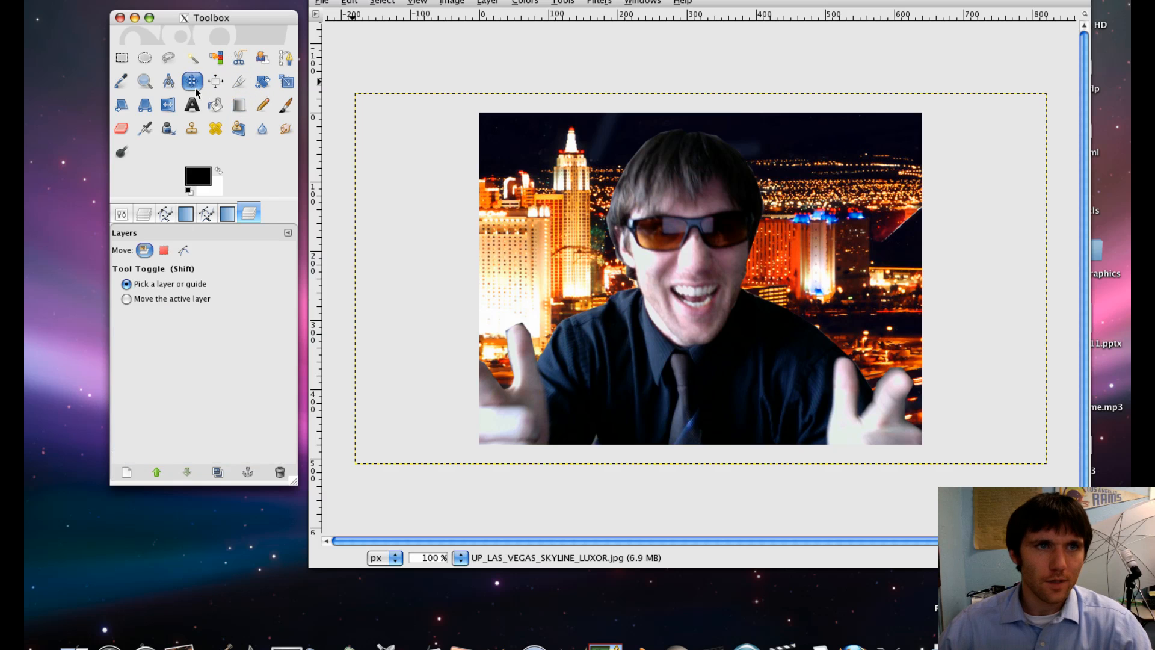
left_click(657, 258)
mouse_move(672, 266)
left_mouse_down()
mouse_move(700, 265)
mouse_move(671, 266)
left_mouse_up()
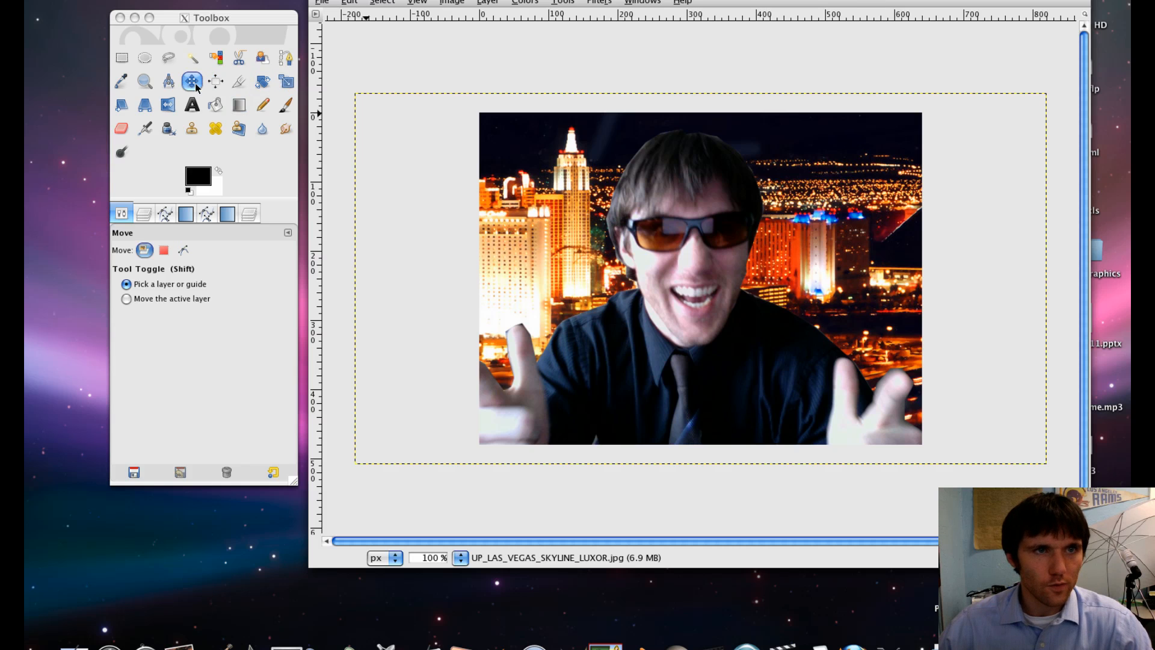
scroll(195, 81, "up", 5)
scroll(192, 80, "down", 5)
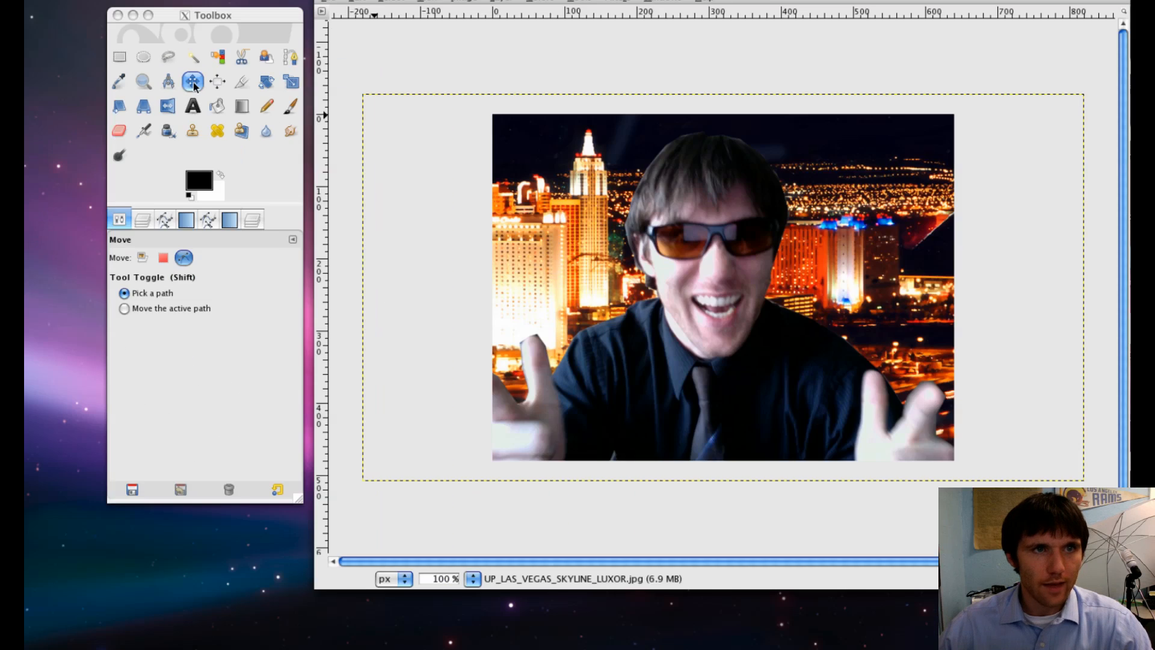
left_click_drag(728, 306, 742, 305)
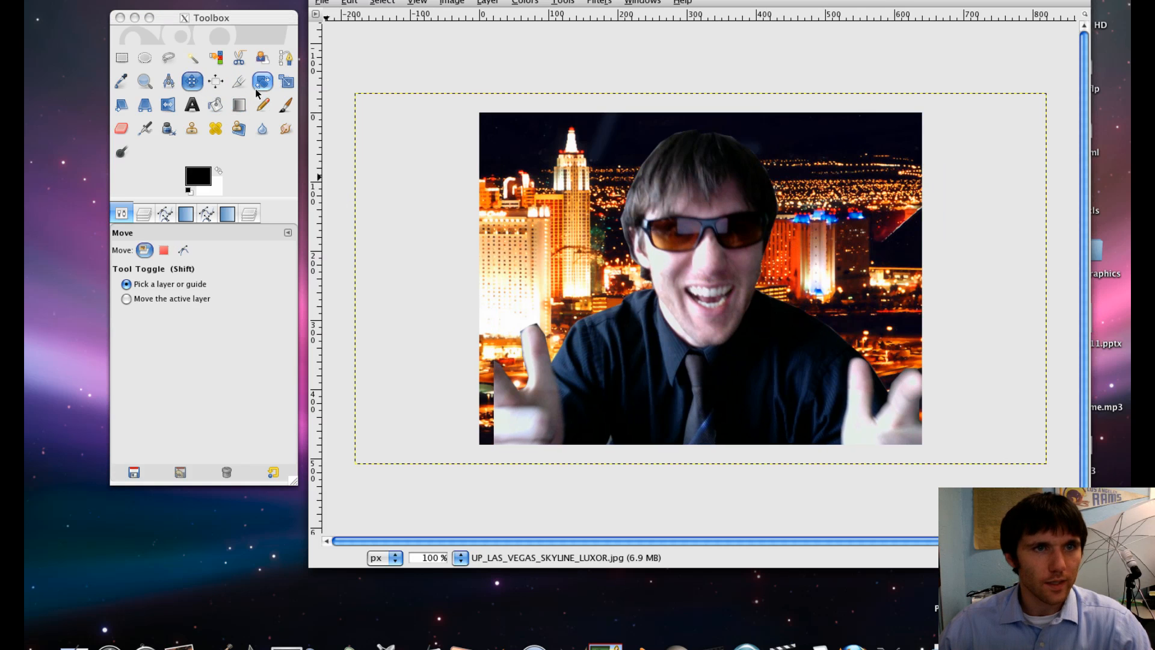
scroll(286, 89, "up", 5)
scroll(284, 90, "up", 3)
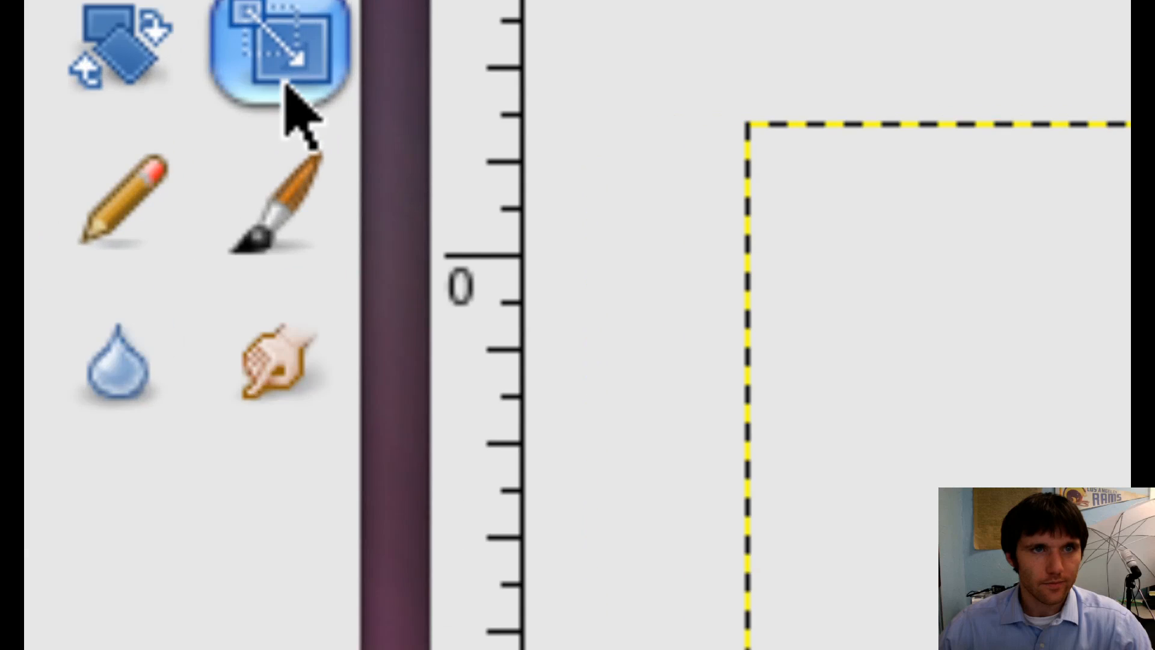
scroll(284, 90, "down", 8)
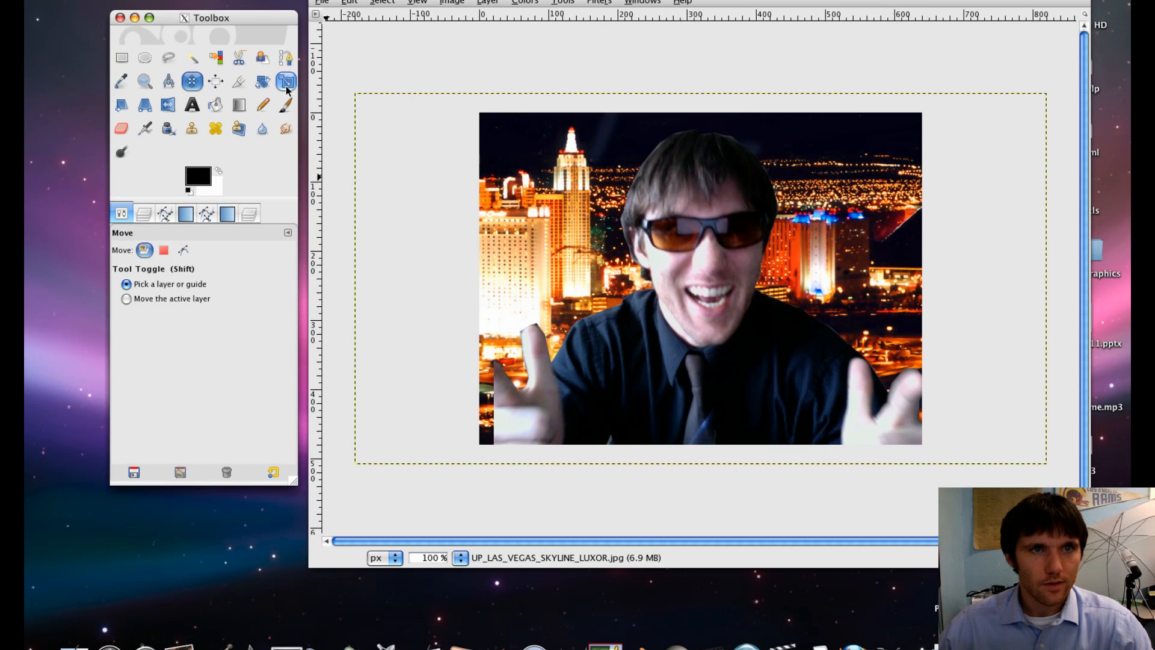
left_click(285, 85)
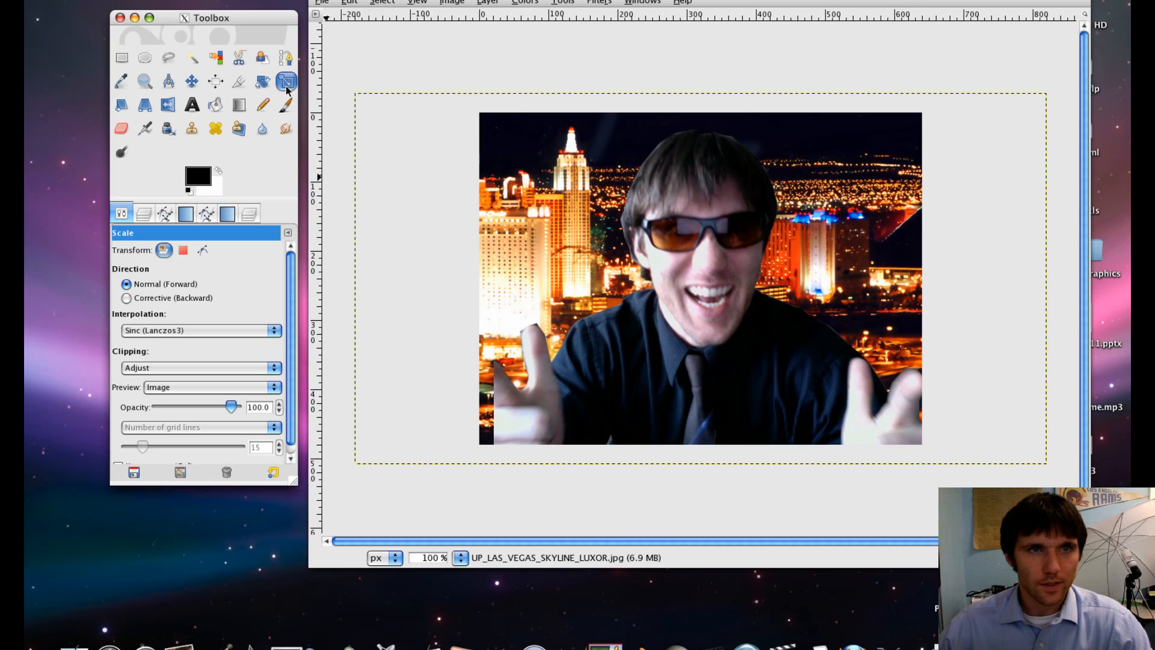
left_click(697, 191)
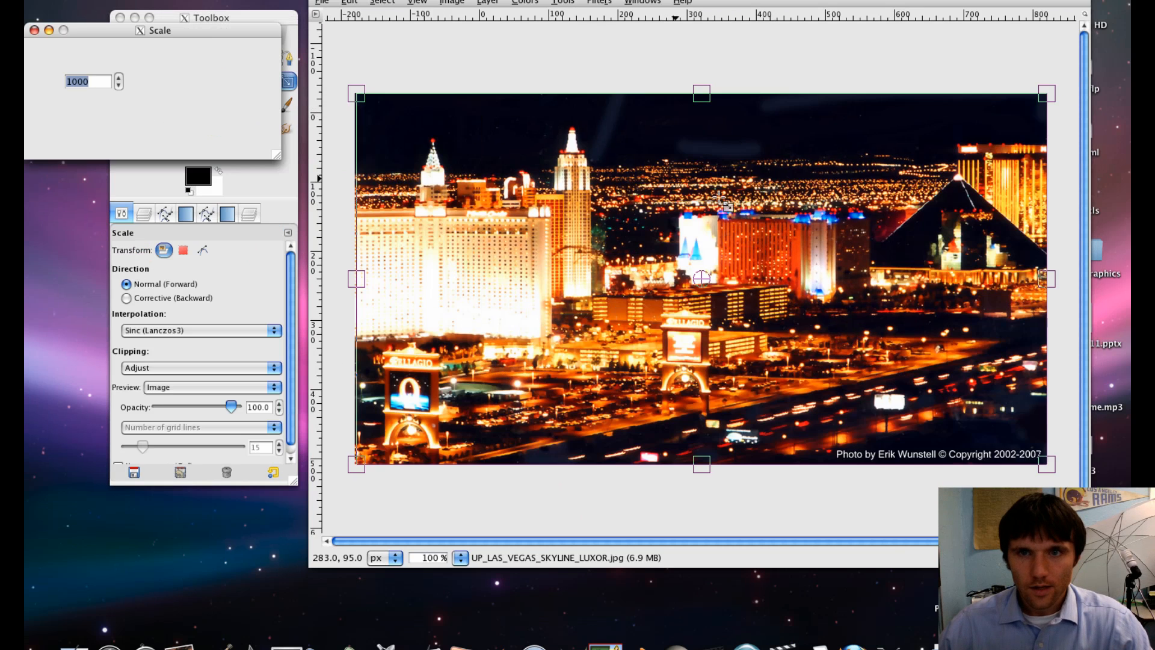
left_click(178, 151)
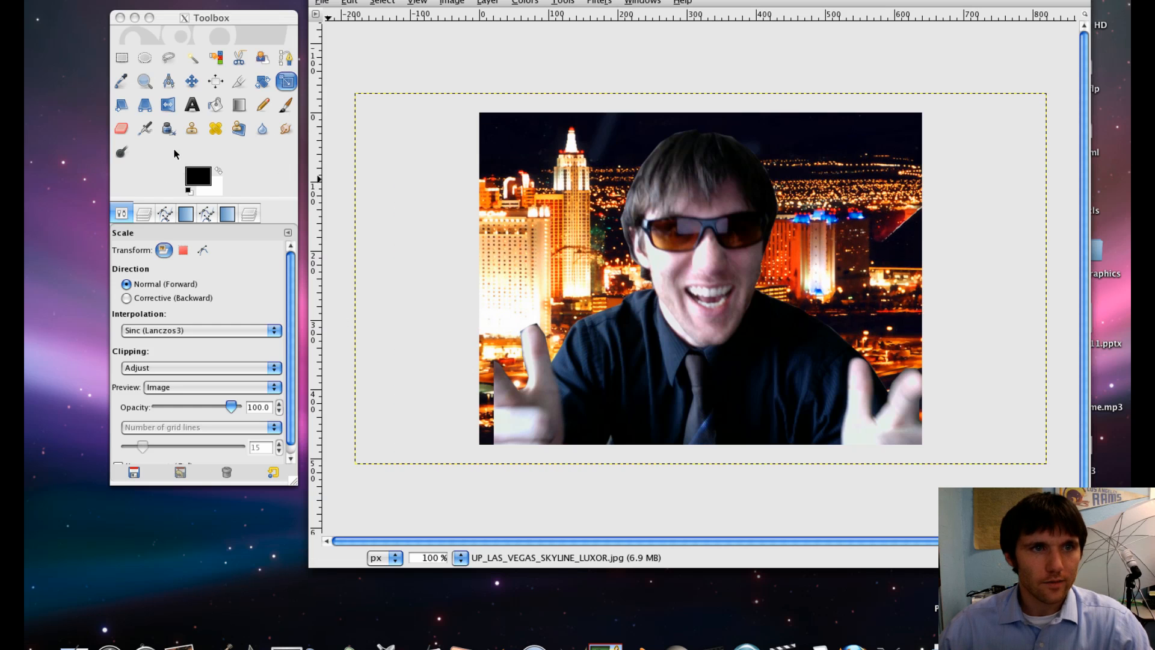
- Scale the Background photo layer down to 480 × 323 pixels and place it in the skyline's lower right corner
left_click(143, 214)
left_click(199, 302)
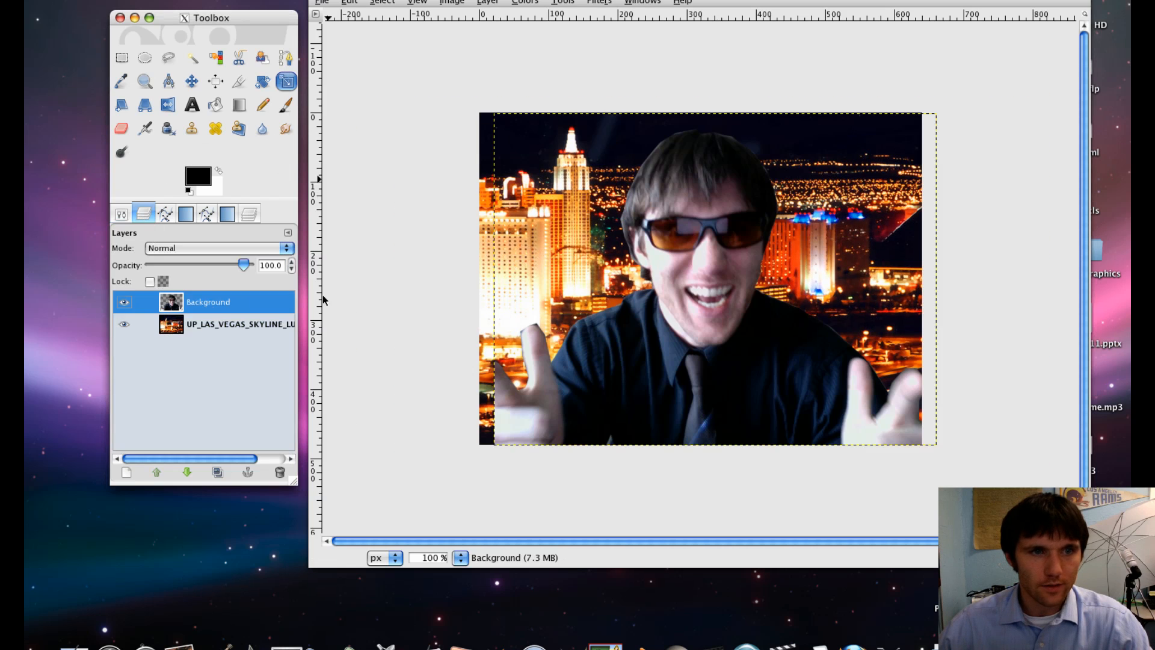
left_click(577, 195)
left_click_drag(577, 195, 638, 267)
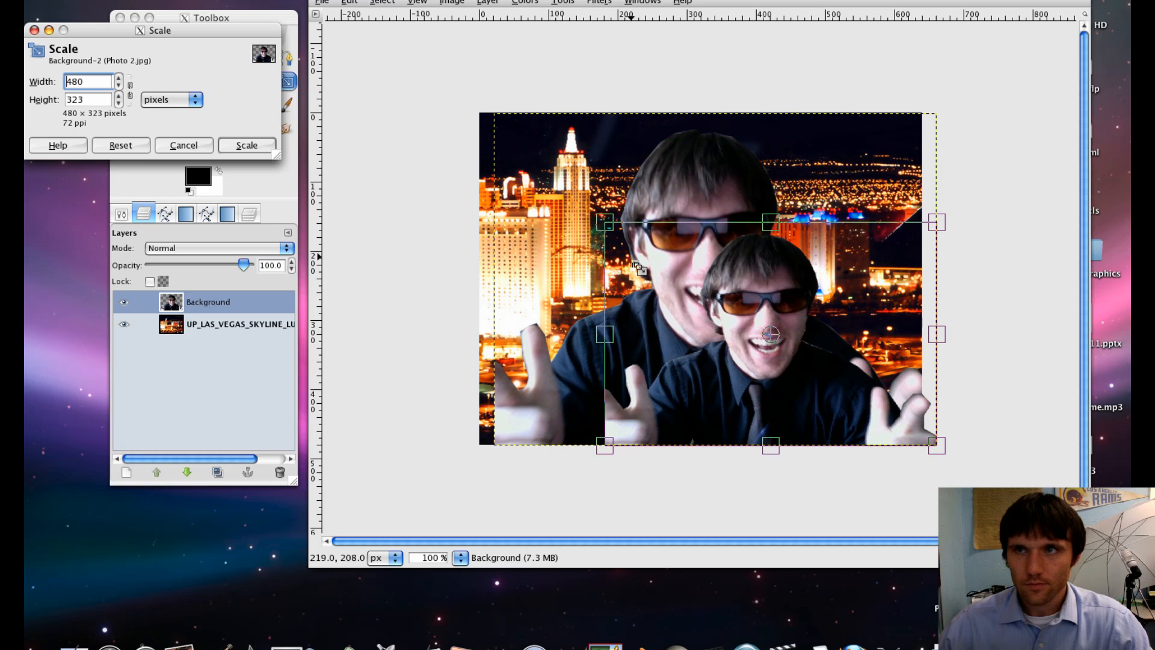
left_click(246, 145)
left_click_drag(740, 260, 743, 225)
left_click(247, 145)
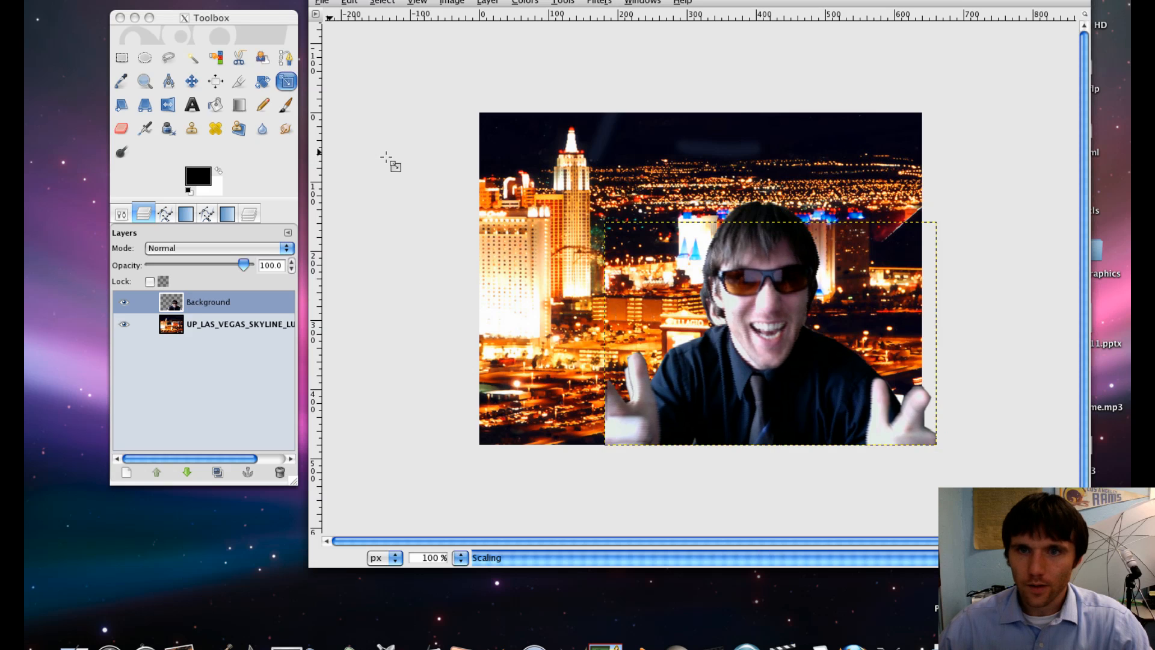
- Save the image as avatar LAST NAME HQ.jpg in the home folder, exporting it flattened at JPEG quality 100
left_click(333, 4)
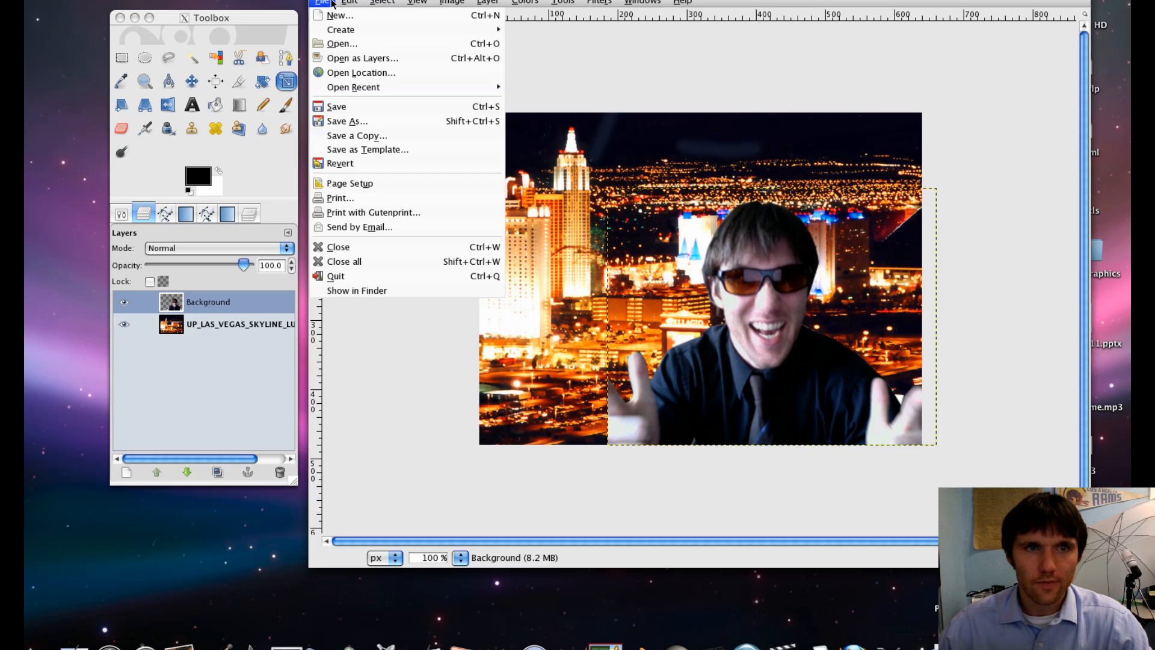
left_click(361, 124)
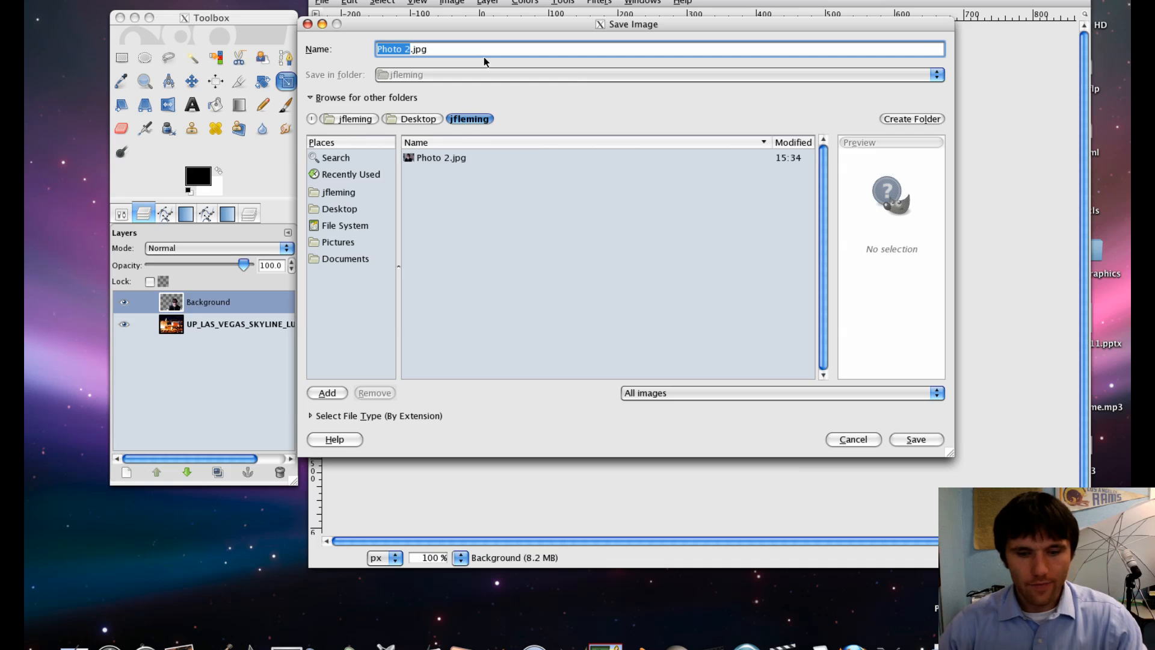
type("avatar ")
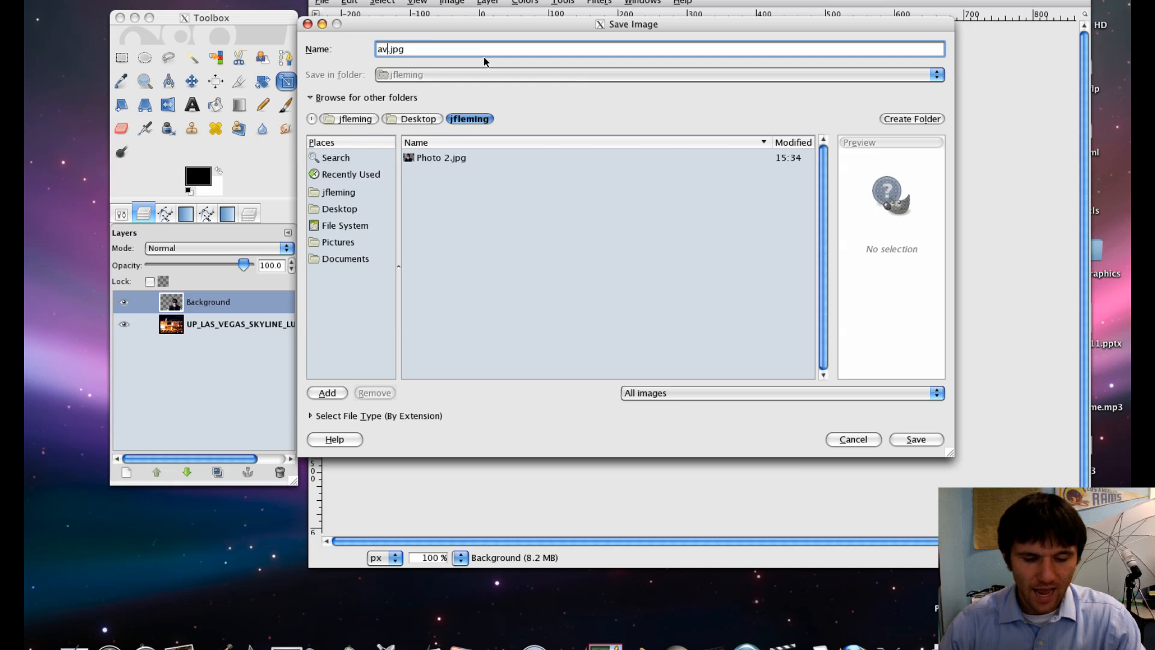
type("La")
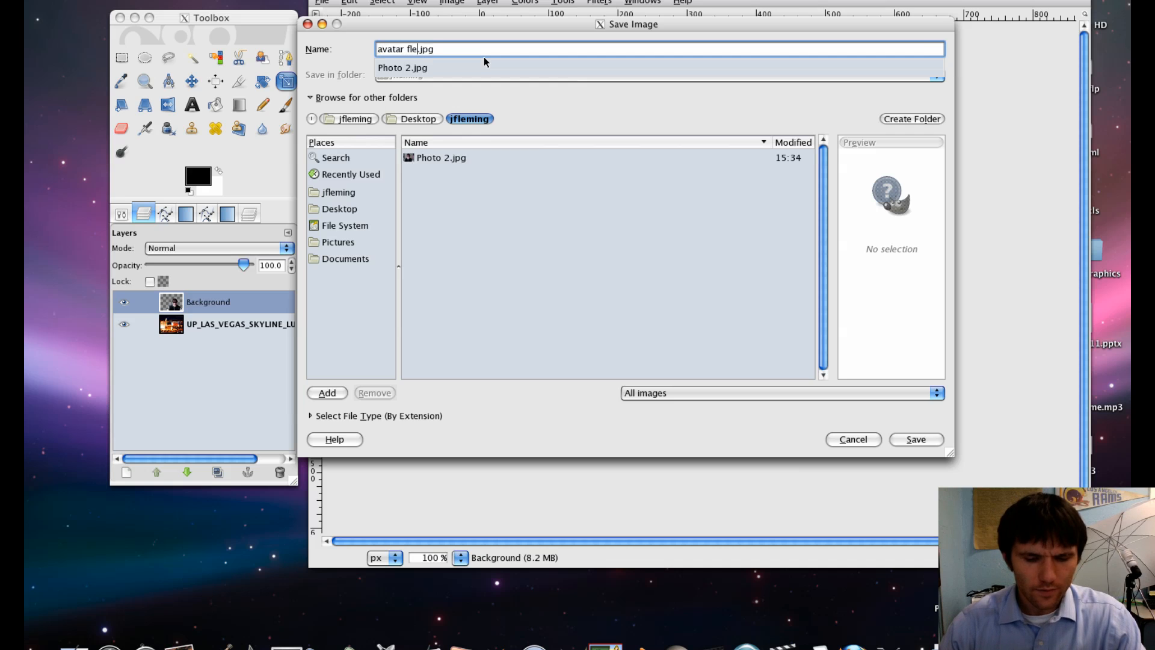
key("BackSpace")
key("BackSpace")
type("LAST NAME HQ")
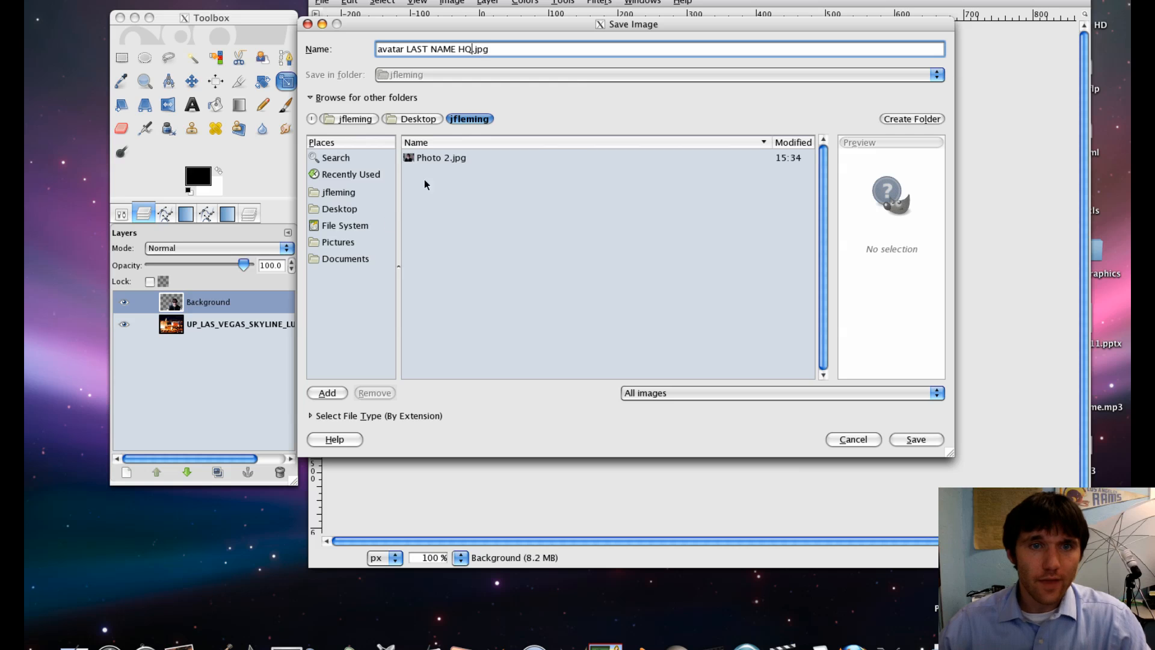
left_click(414, 119)
left_click(463, 118)
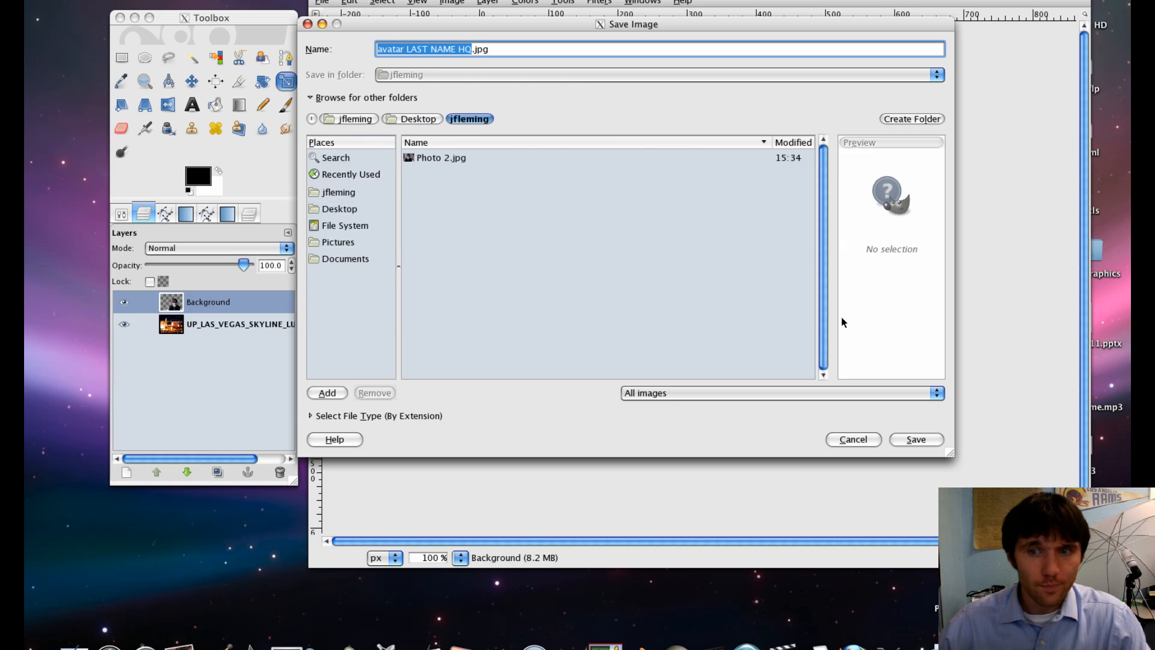
left_click(923, 438)
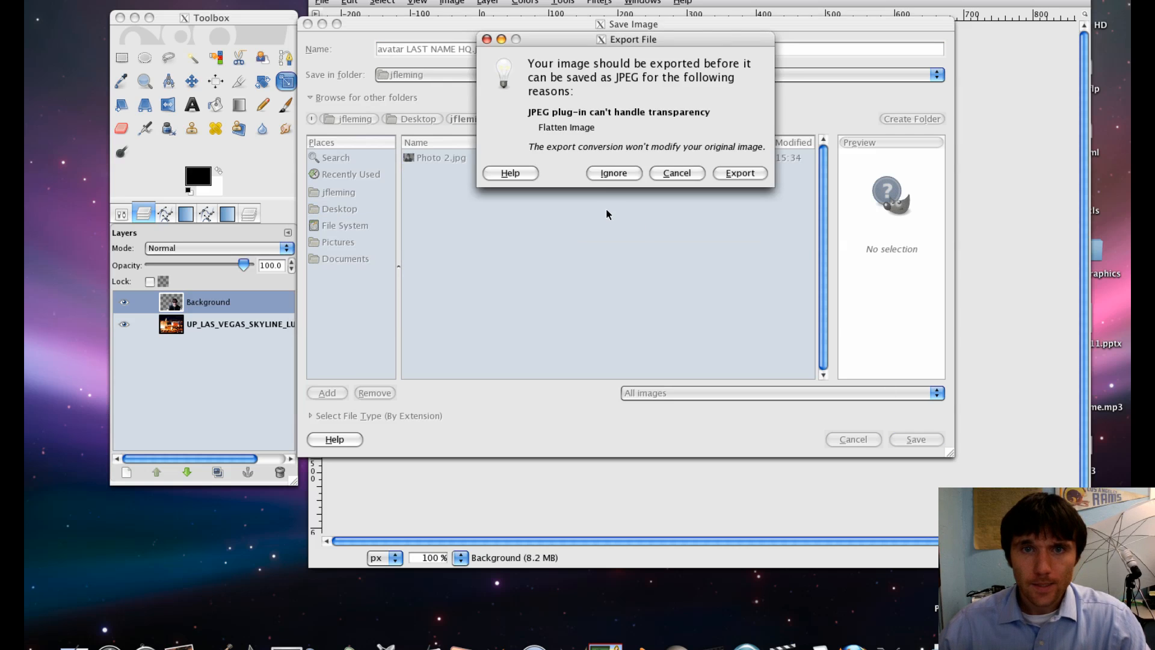
left_click(744, 172)
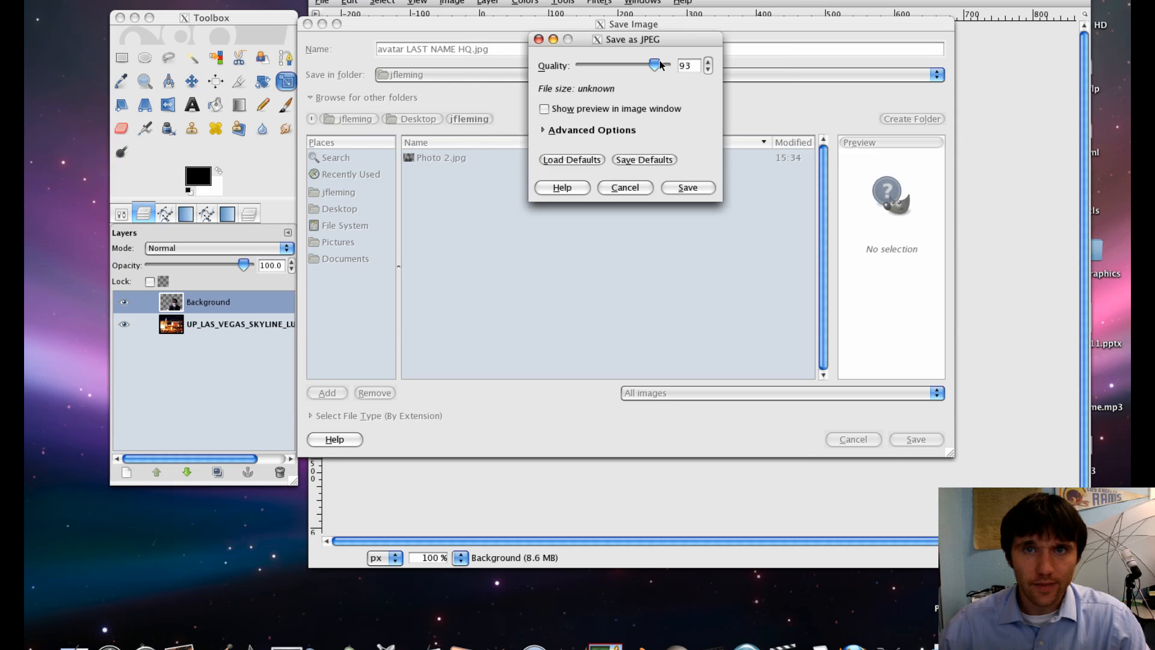
left_click_drag(661, 65, 687, 68)
left_click(688, 187)
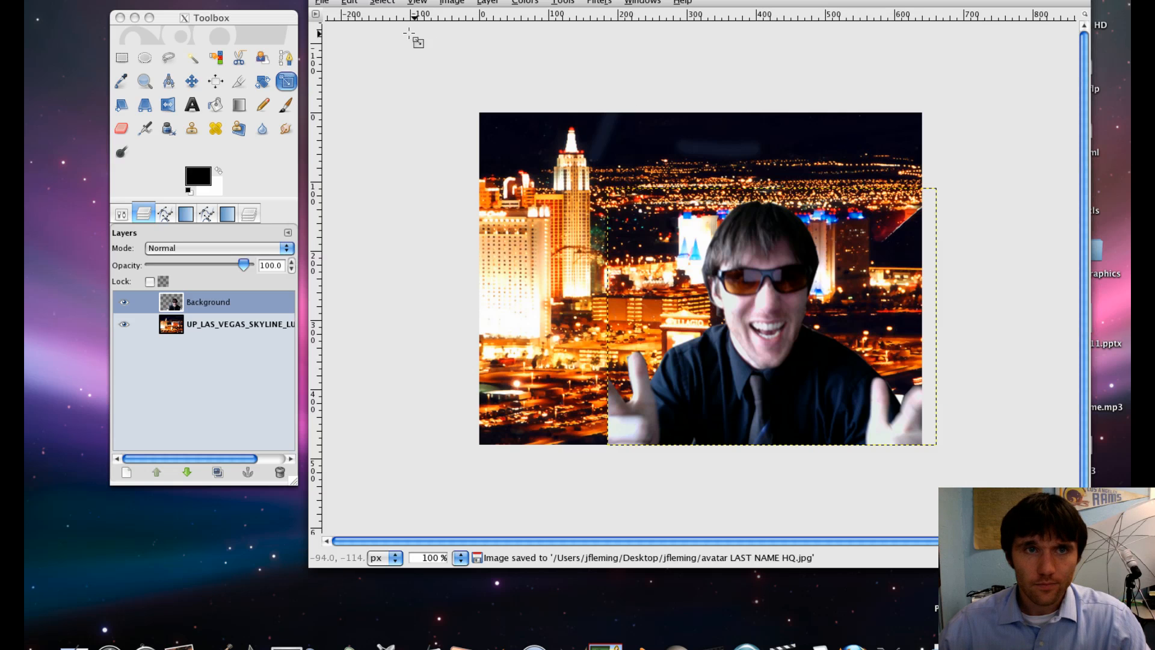
- Save a copy of the image named avatar LAST NAME LQ.jpg in the same folder
left_click(324, 1)
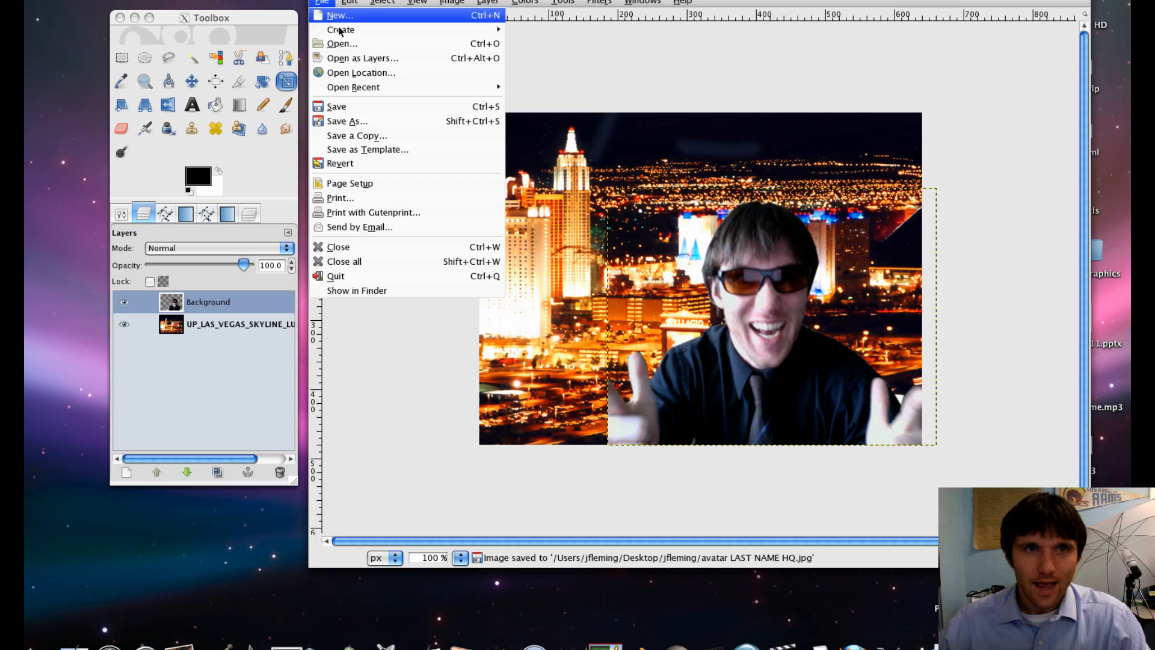
left_click(361, 122)
key("Right")
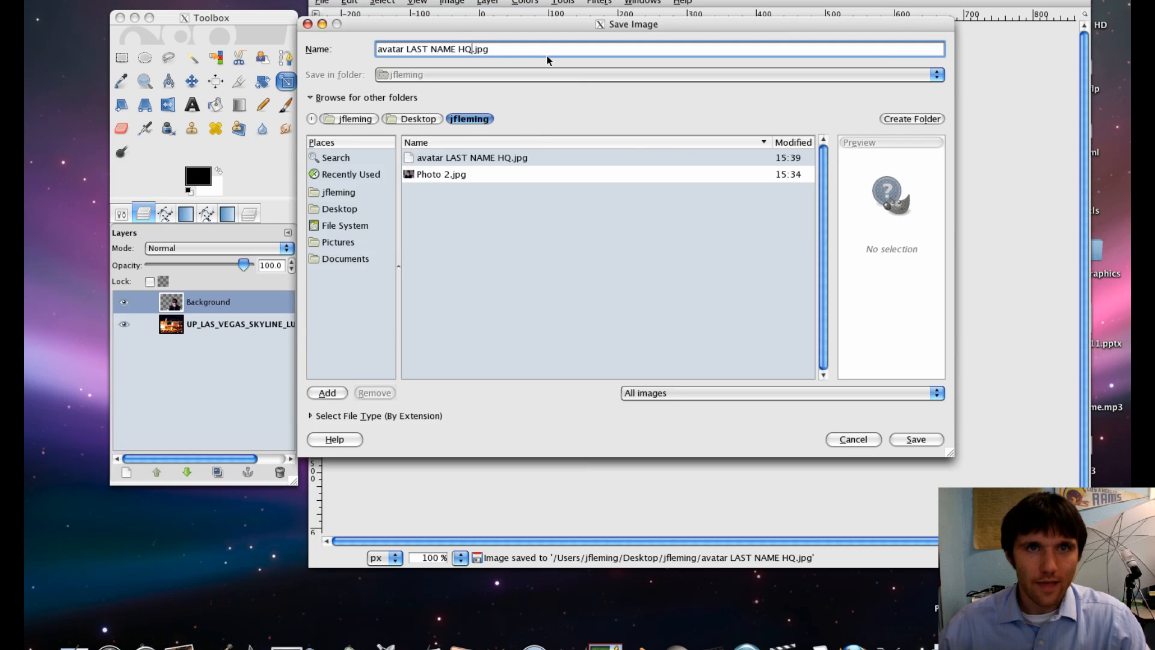
key("BackSpace")
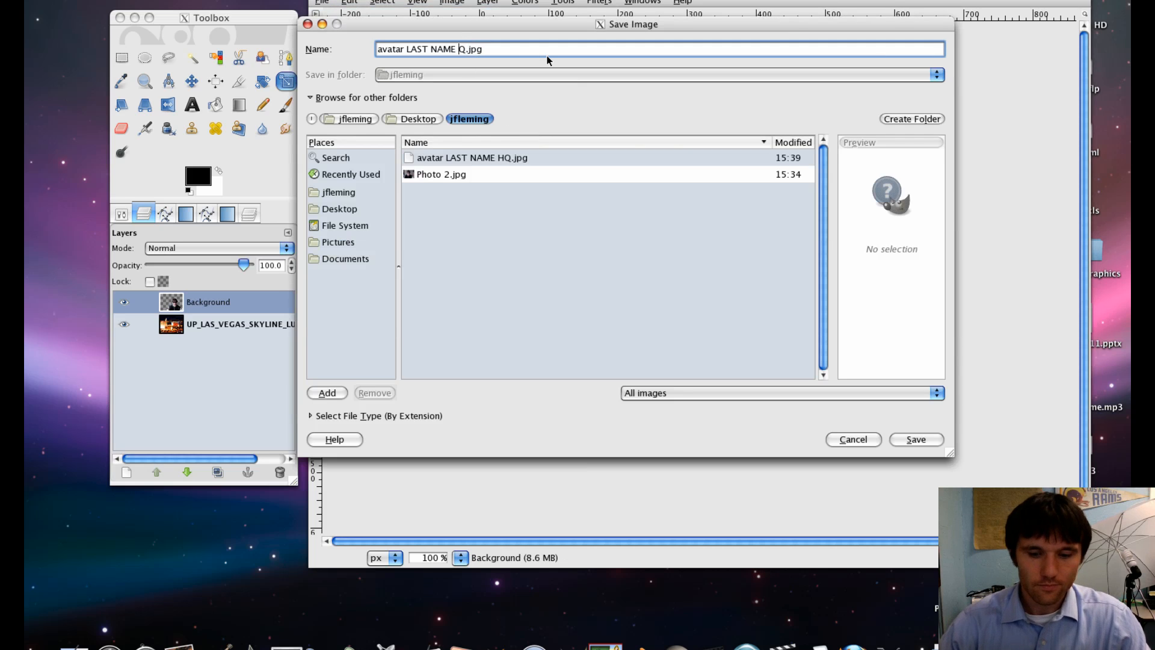
type("L")
left_click(936, 446)
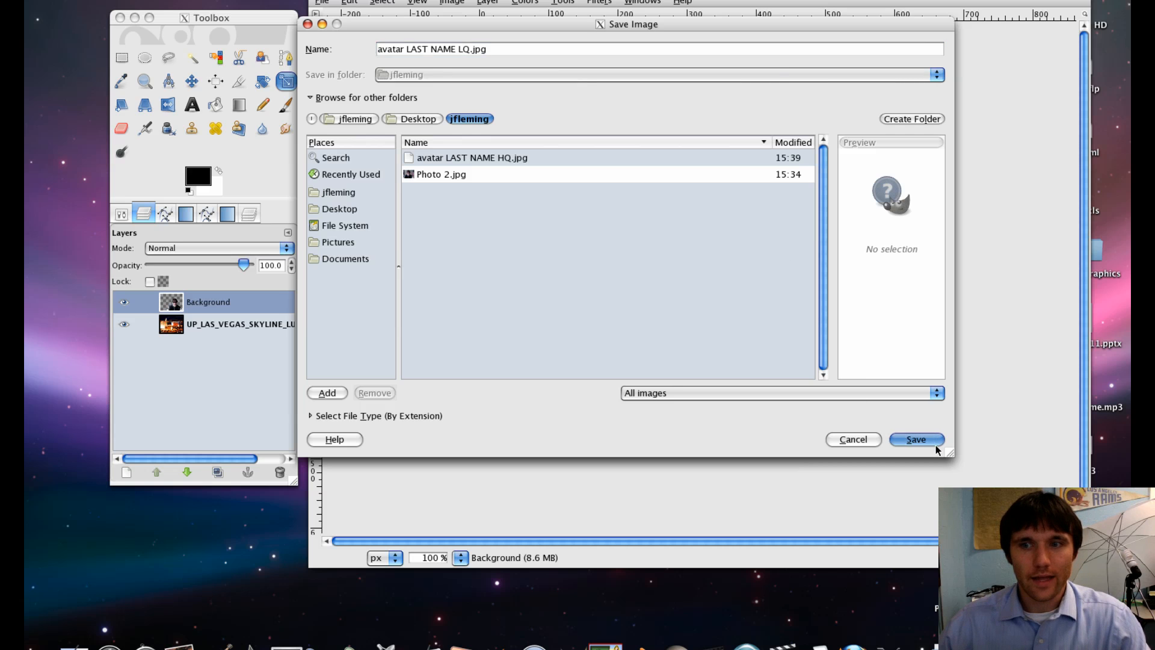
key("Return")
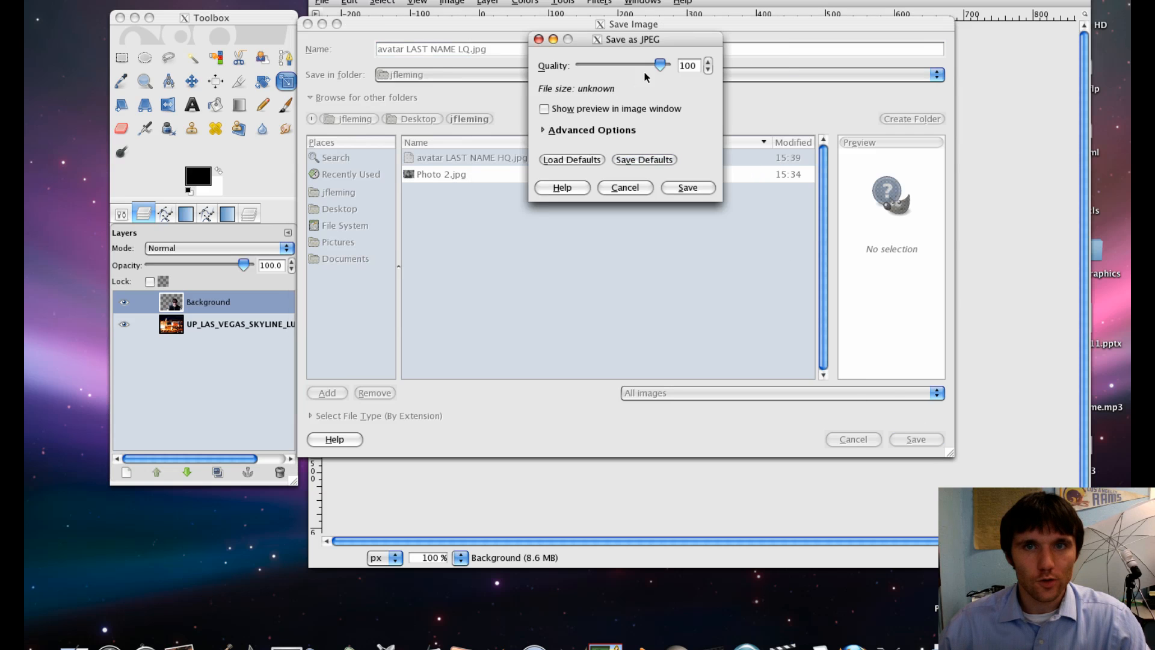